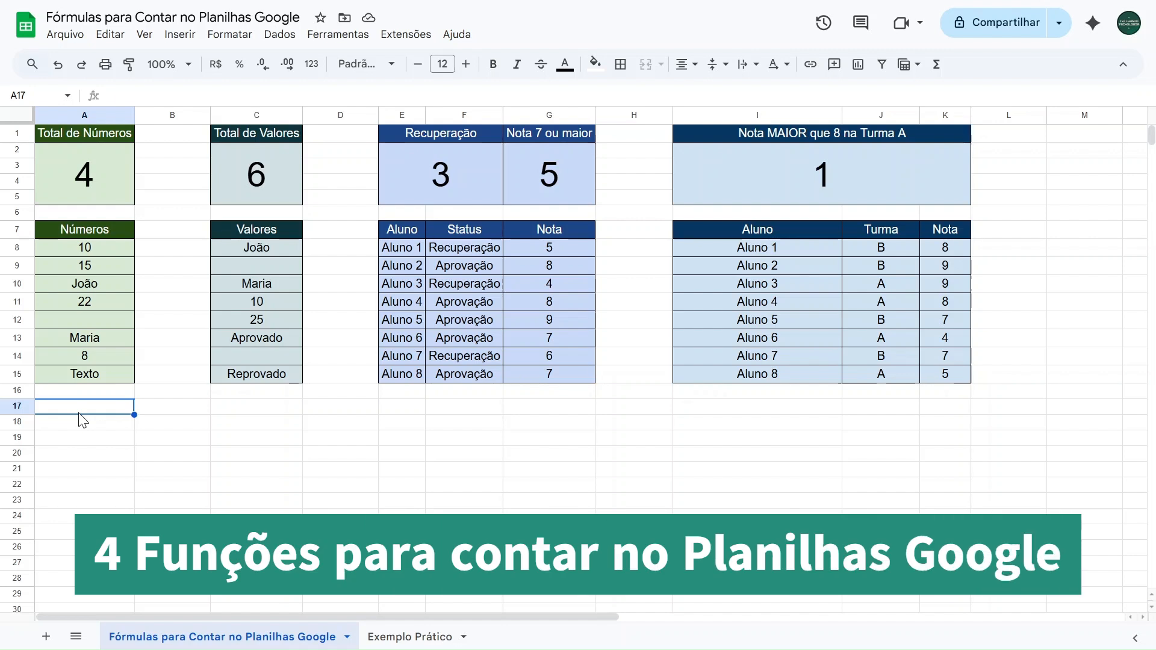
Clear all entries under Números in A8:A15 as a test and undo the deletion
drag(101, 250, 90, 376)
key(Delete)
click(96, 269)
key(ctrl+z)
Look over the data in the Valores, Status and Turma columns
click(245, 248)
shift+click(253, 373)
drag(449, 248, 451, 375)
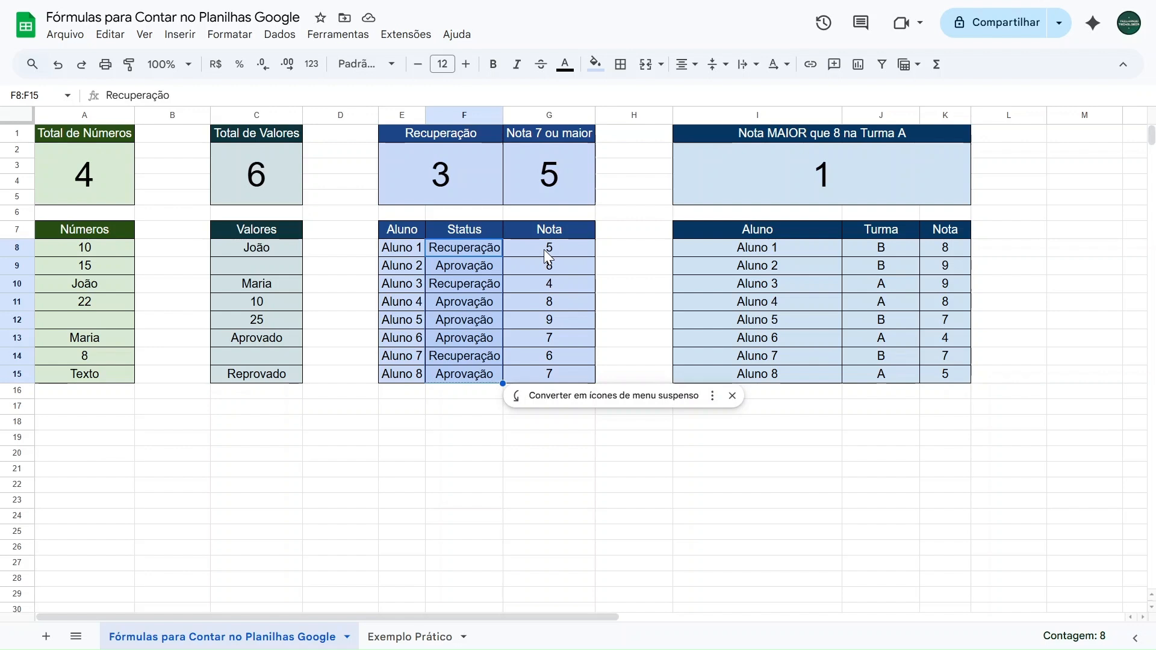
click(863, 250)
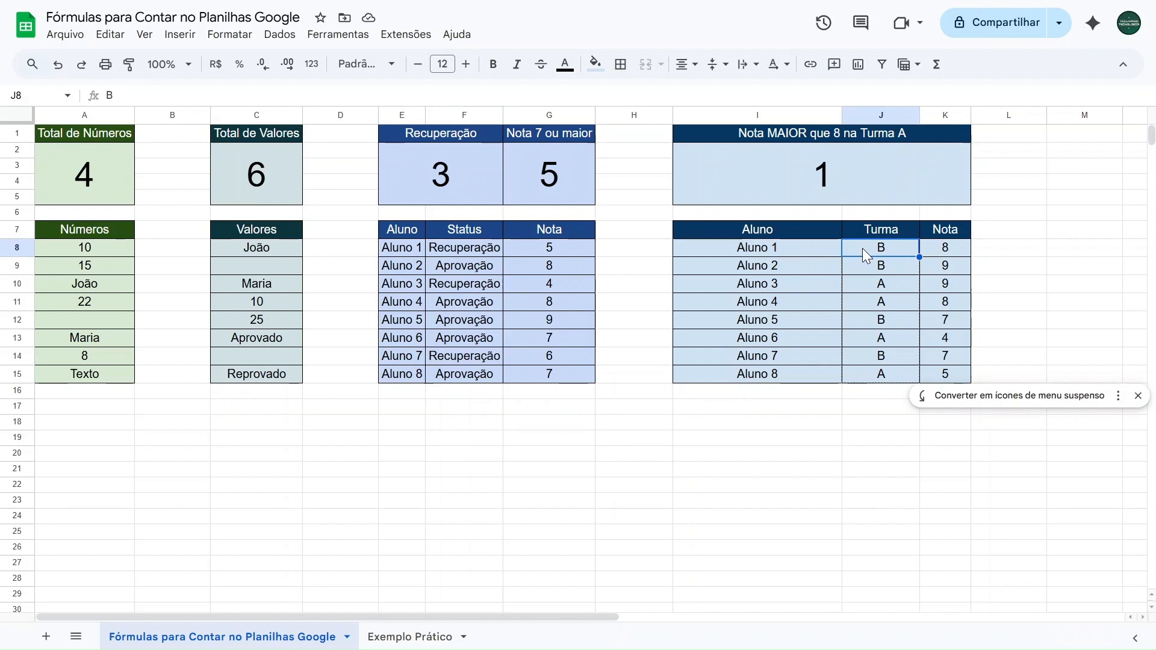
Clear the Números cells A8:A15 one by one as a test and undo the deletions
click(87, 251)
key(Delete)
key(Down)
key(Delete)
key(Down)
key(Delete)
key(Down)
key(Delete)
key(Down)
key(Delete)
key(Down)
key(Delete)
key(Down)
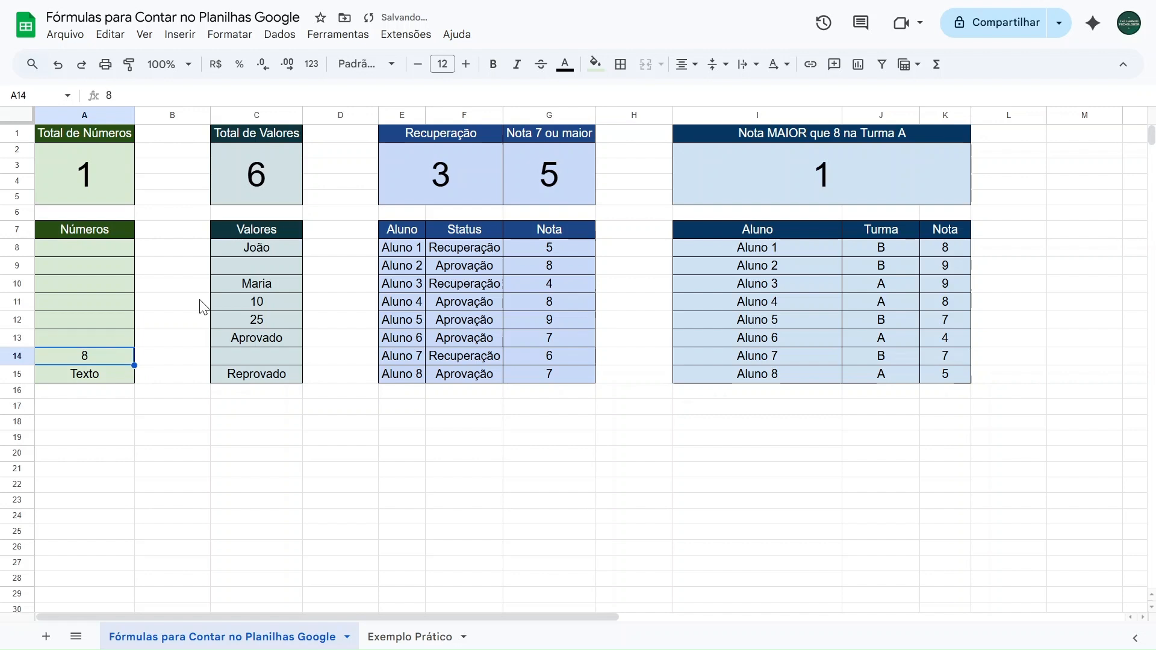
key(Delete)
key(Down)
key(Delete)
key(ctrl+z)
key(ctrl+z)
key(ctrl+z)
key(ctrl+z)
key(ctrl+z)
key(ctrl+z)
key(ctrl+z)
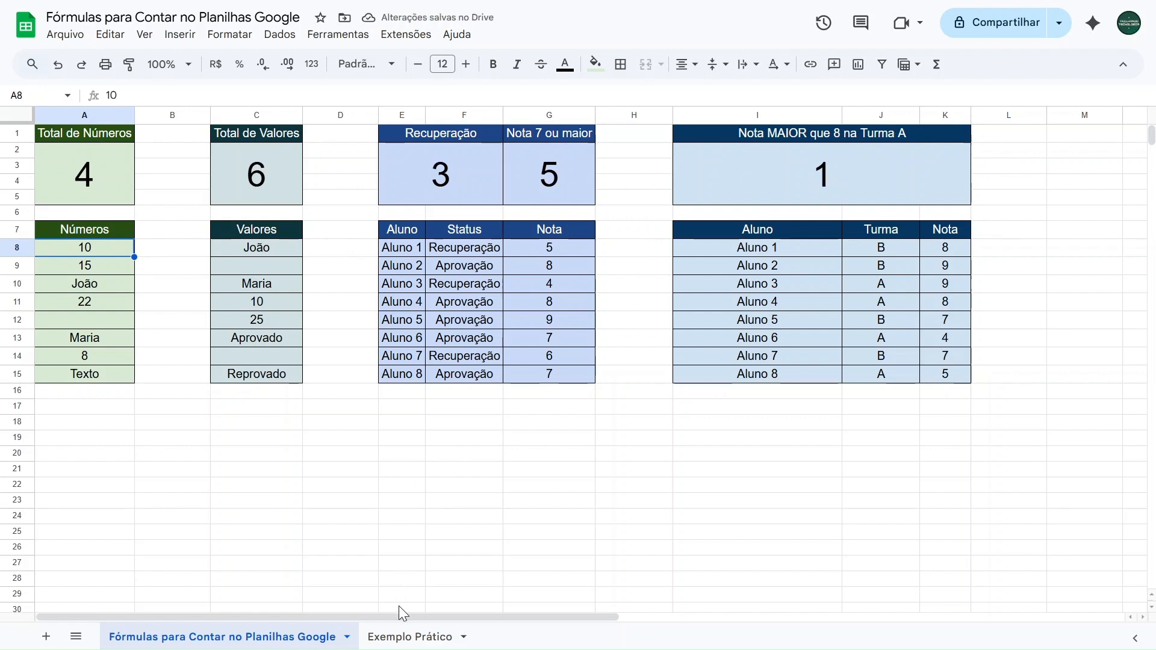
Examine the Números range A8:A15 on the Exemplo Prático sheet and go back to the finished formulas sheet
click(399, 635)
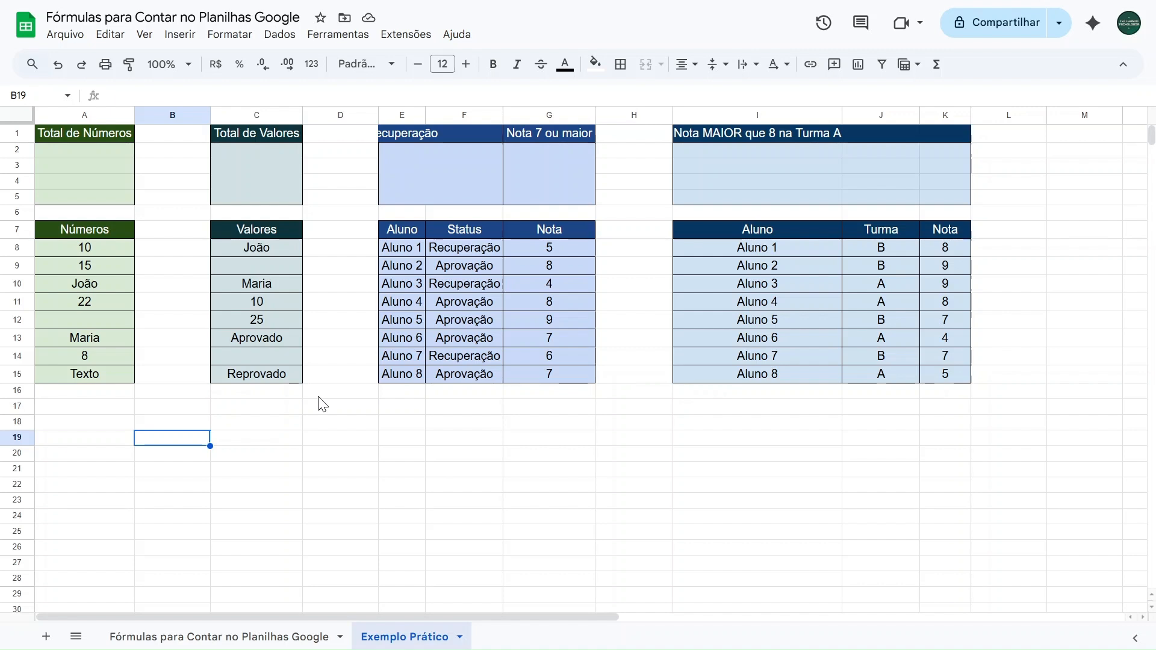
drag(88, 248, 85, 375)
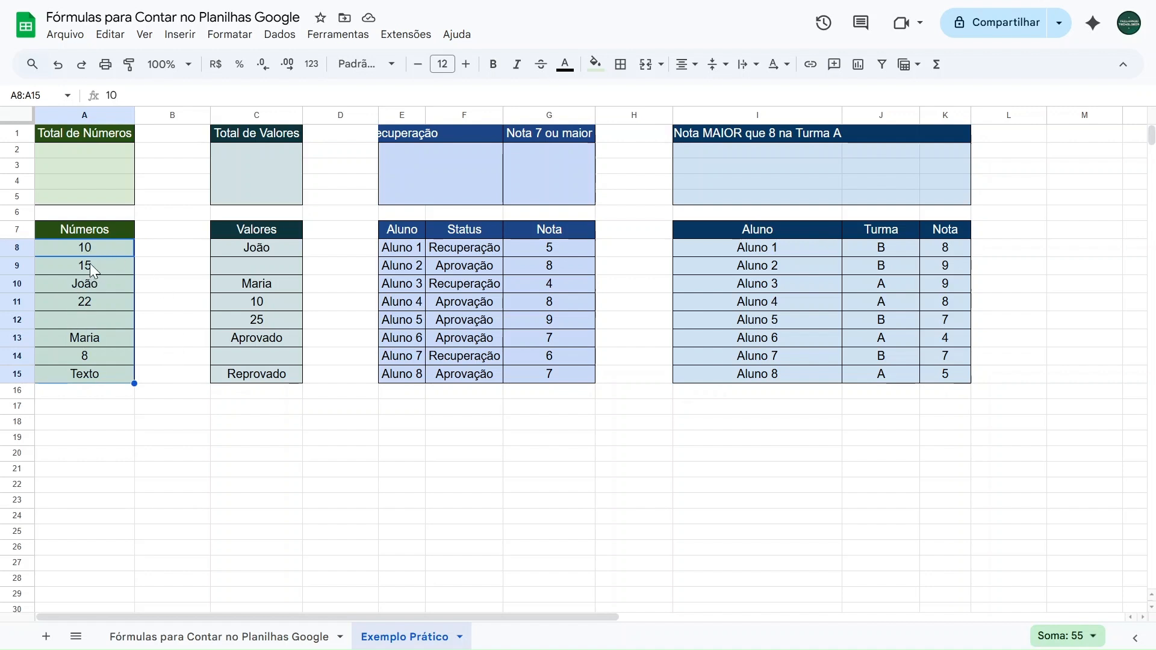
click(157, 252)
click(183, 634)
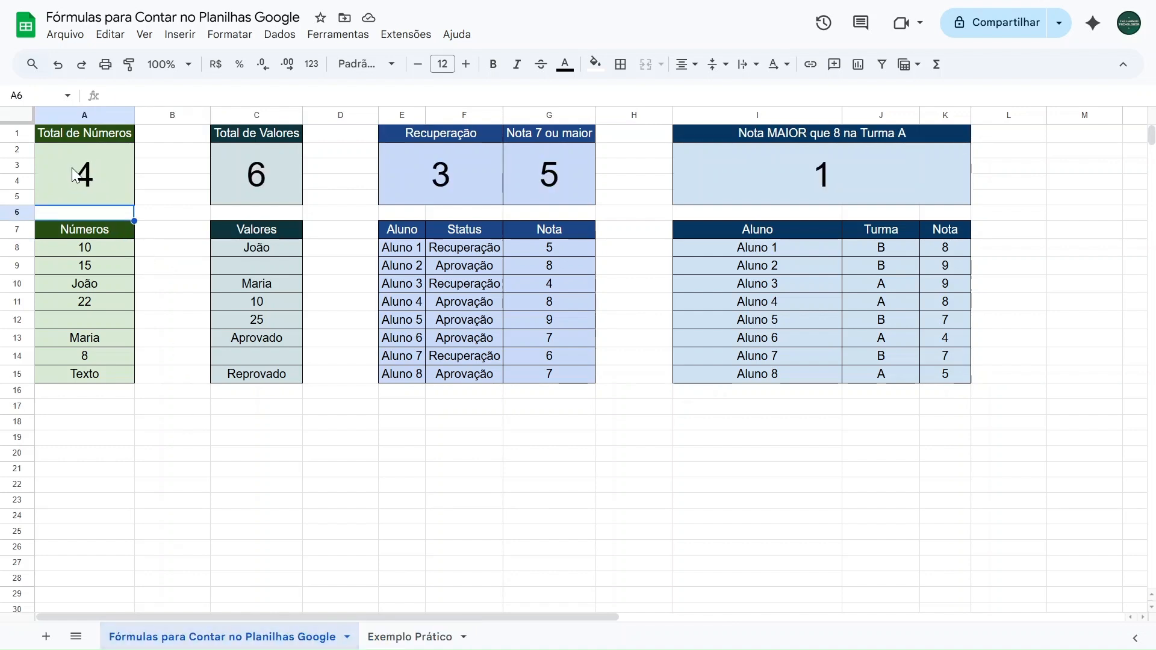
On the Exemplo Prático sheet, merge A2:A5 below Total de Números and set its font size to 36
click(409, 636)
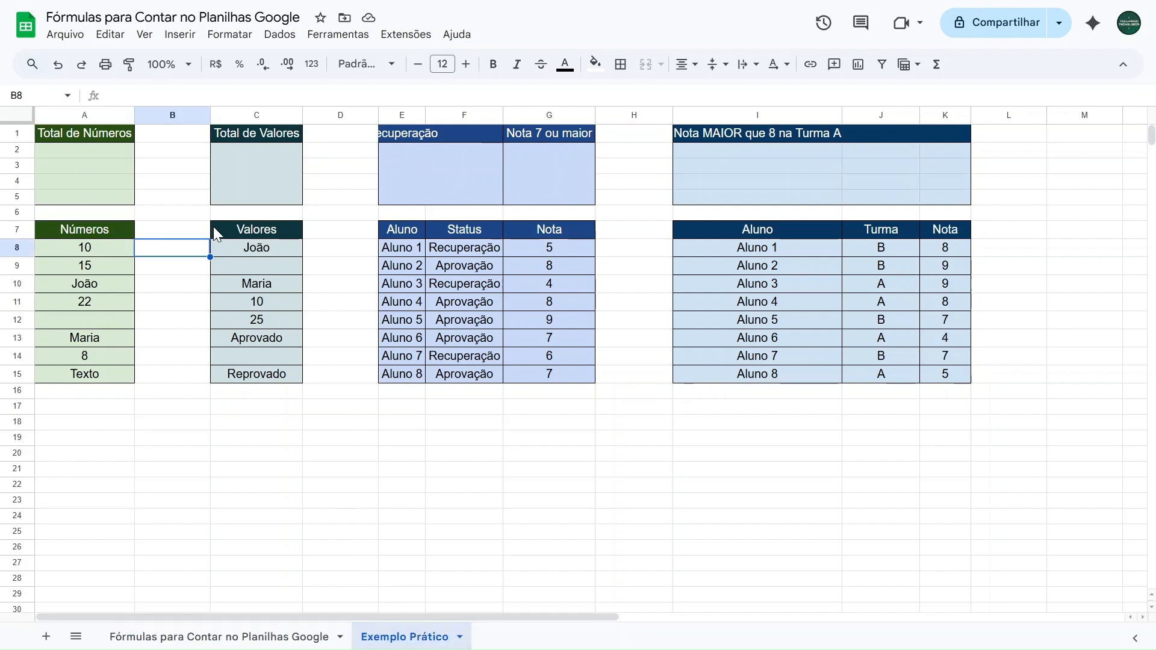
drag(114, 153, 113, 196)
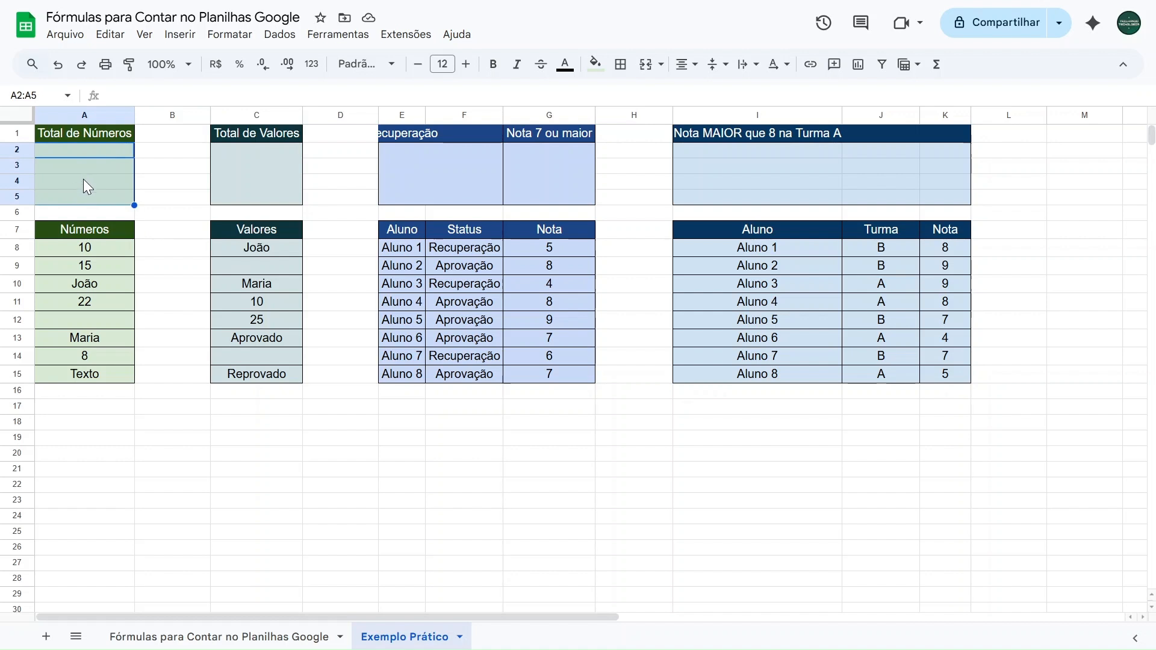
click(646, 71)
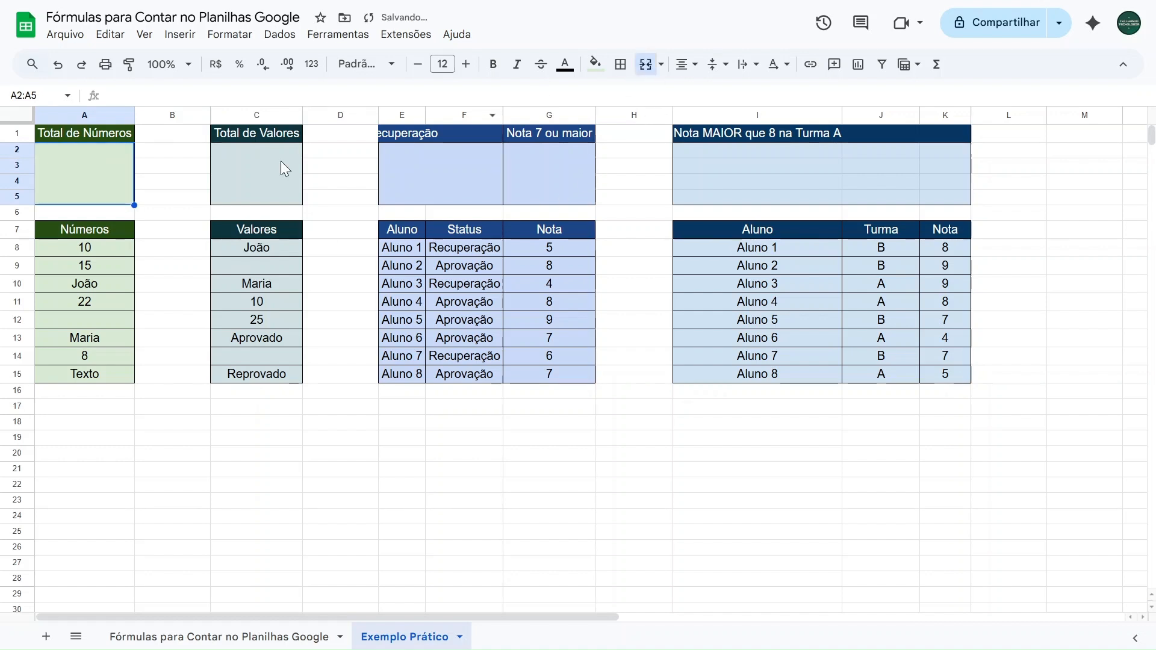
click(445, 64)
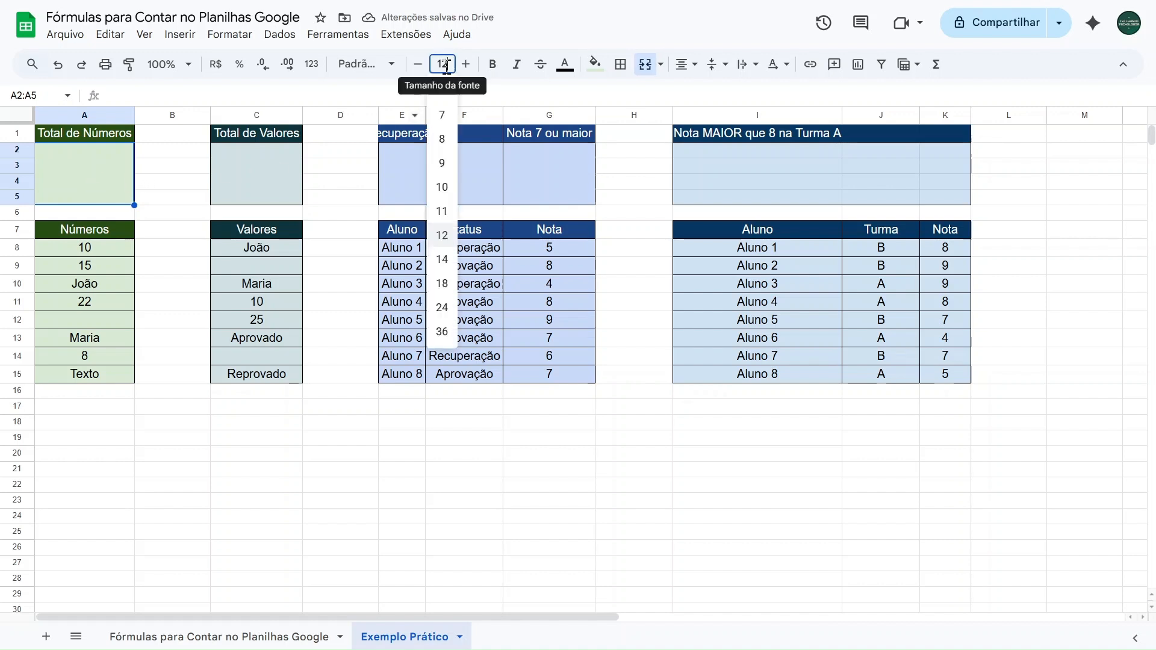
click(445, 331)
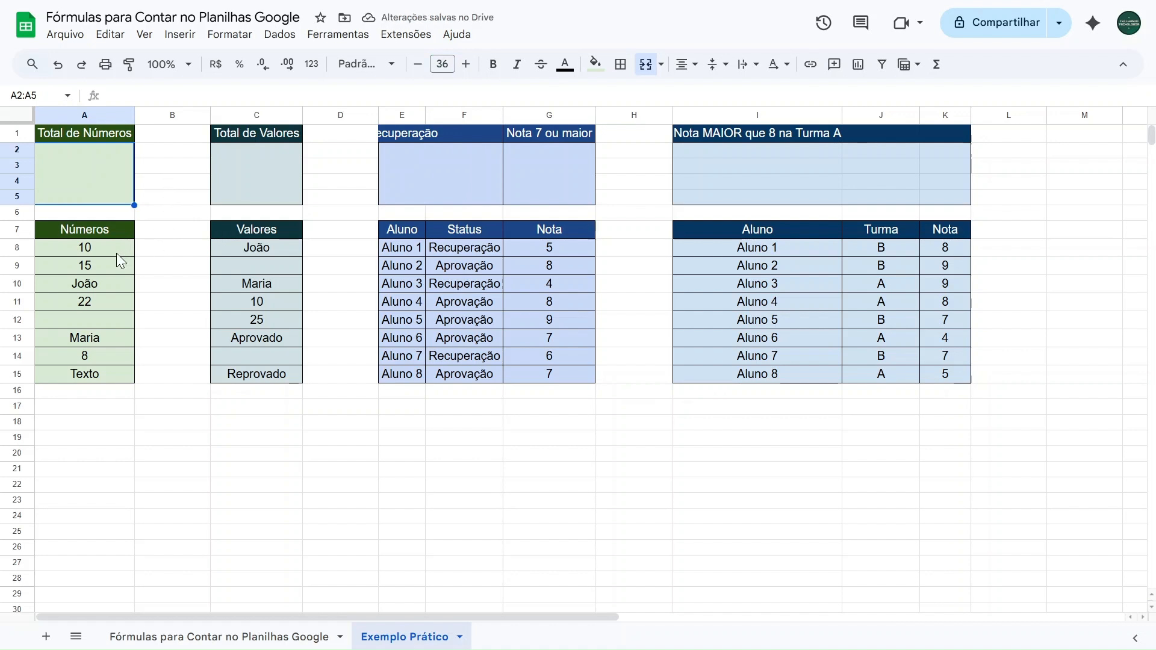
Enter the formula =CONT.NÚM(A8:A15) in the merged cell below Total de Números
drag(114, 251, 97, 374)
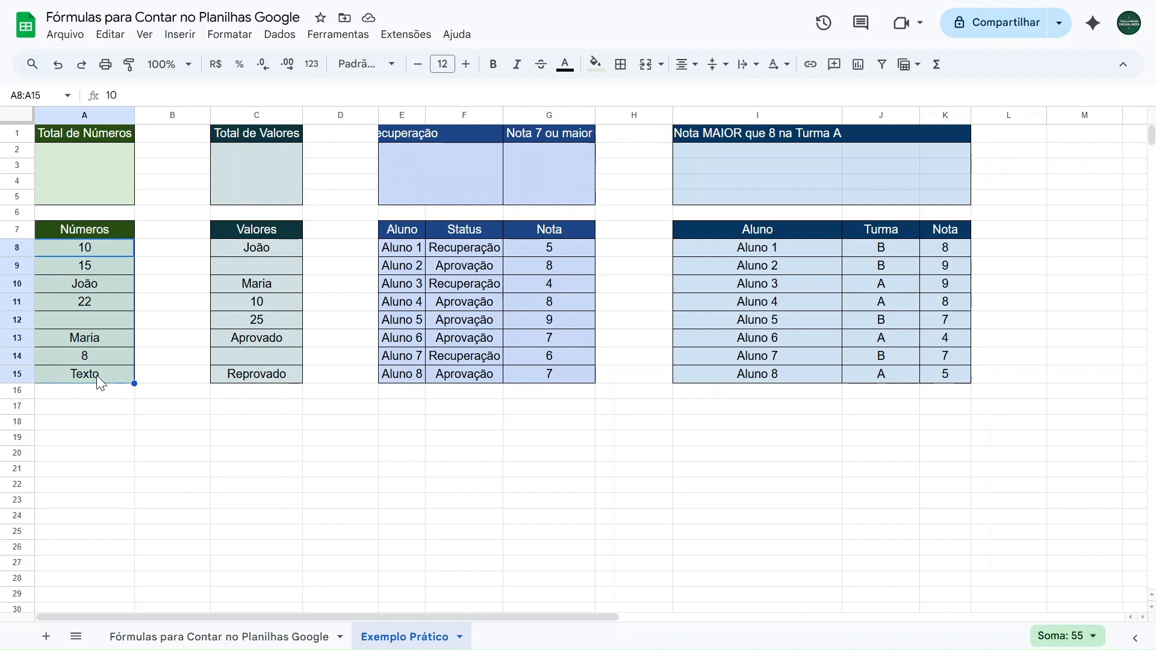
click(94, 184)
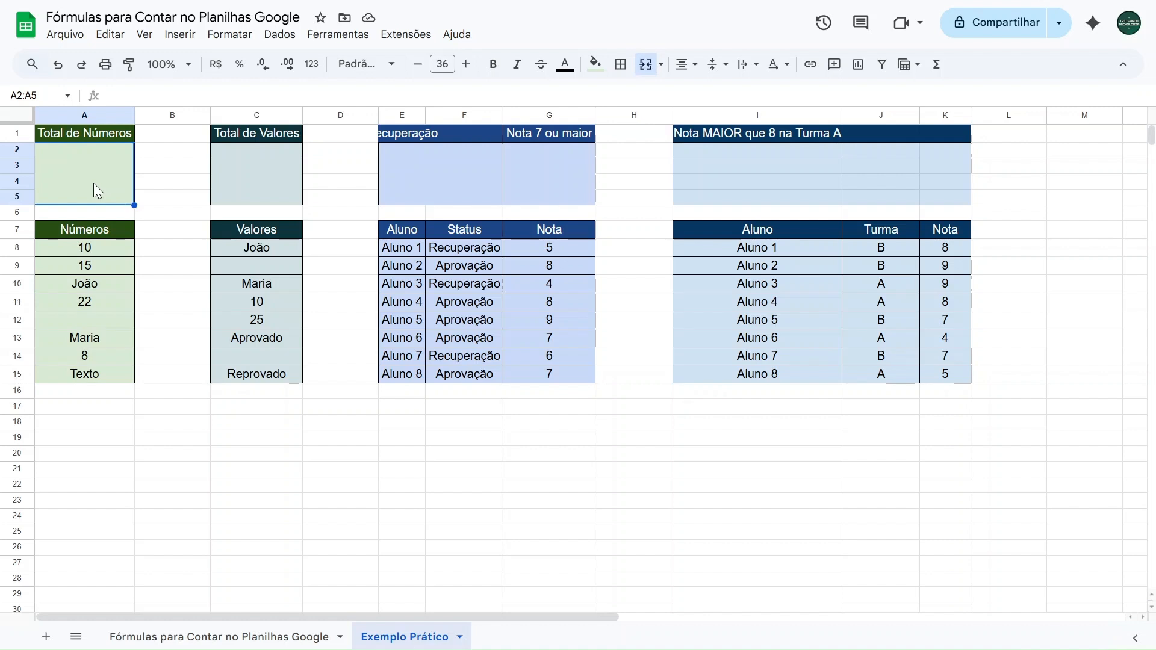
text(=c)
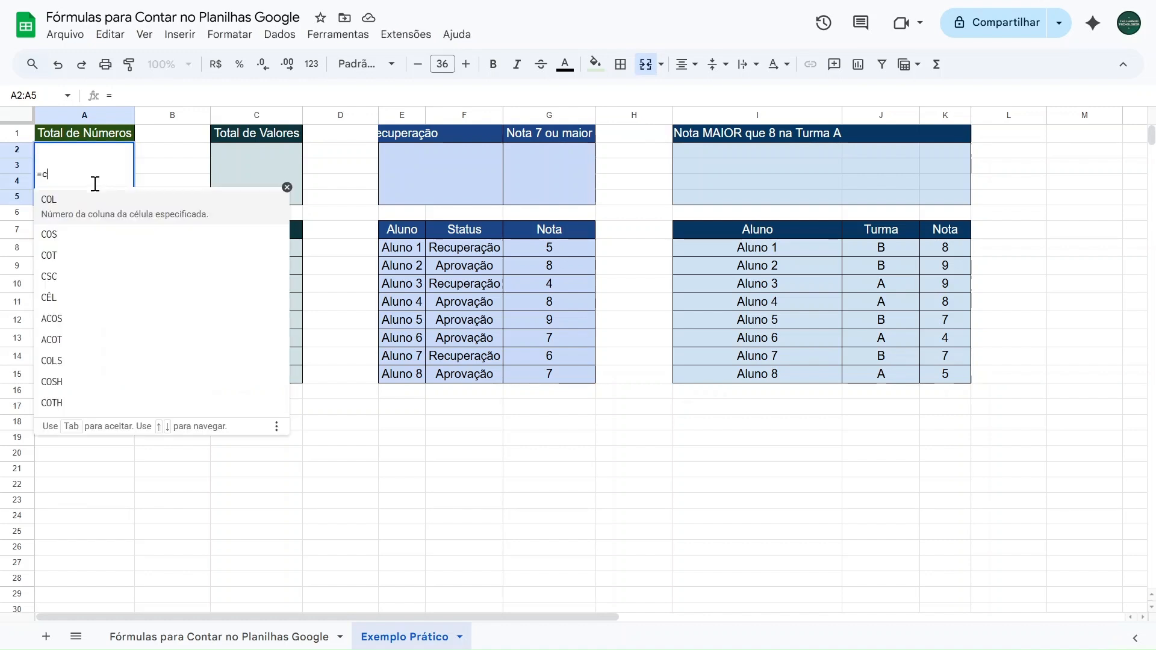
text(ont.núm)
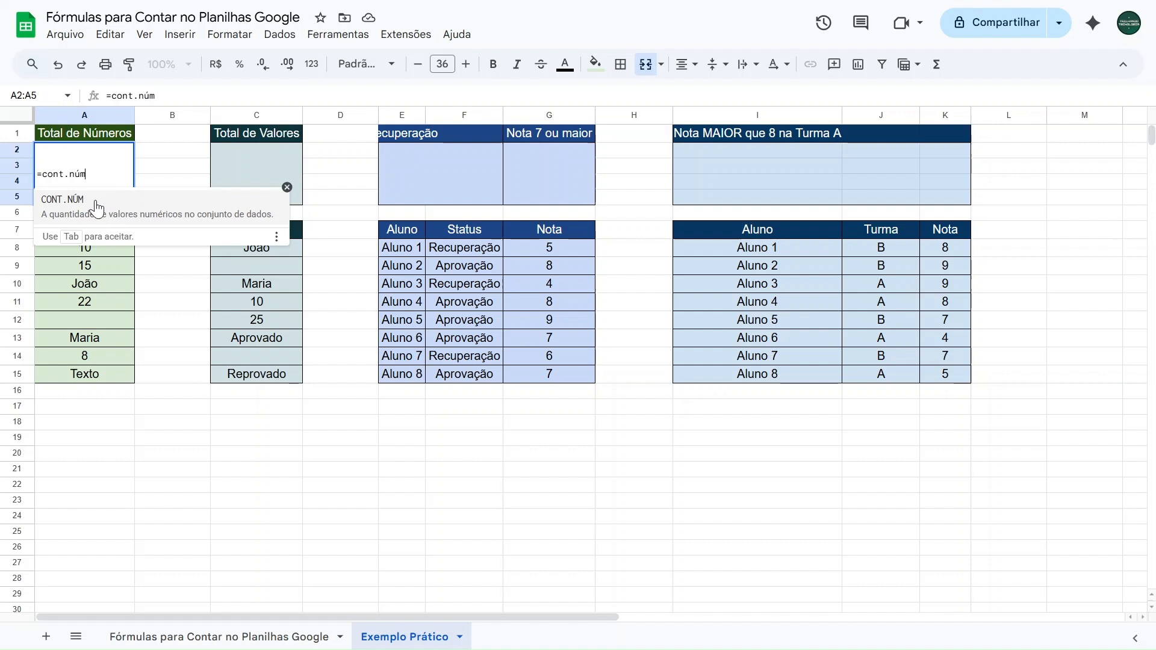
click(96, 207)
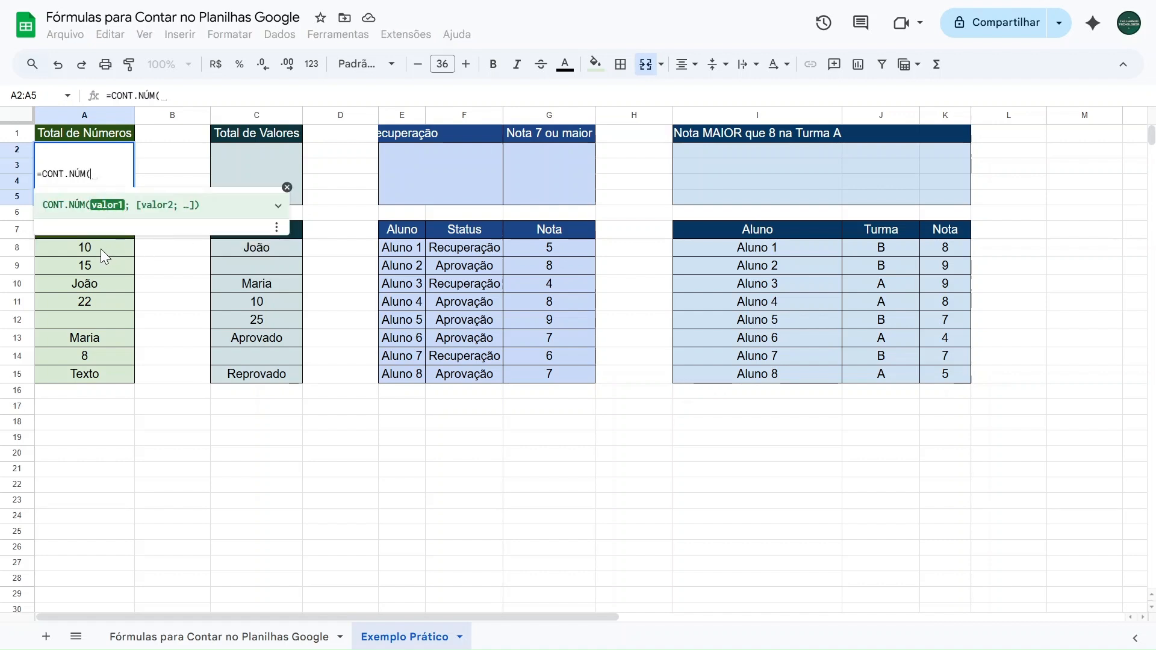
drag(99, 248, 92, 374)
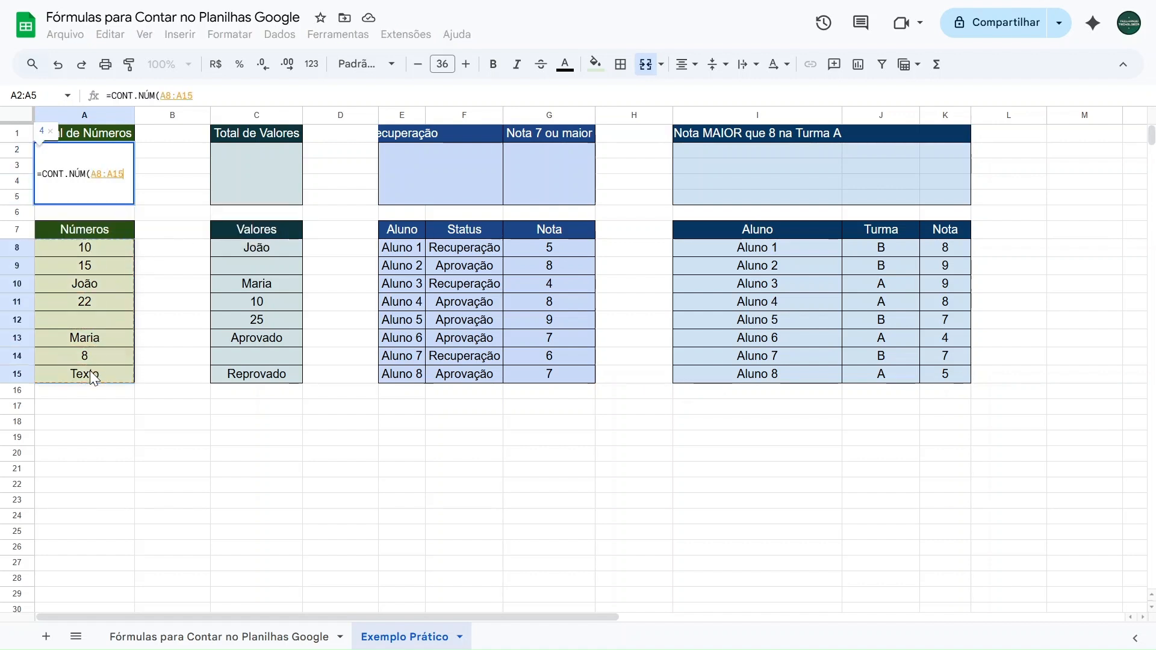
click(205, 91)
text())
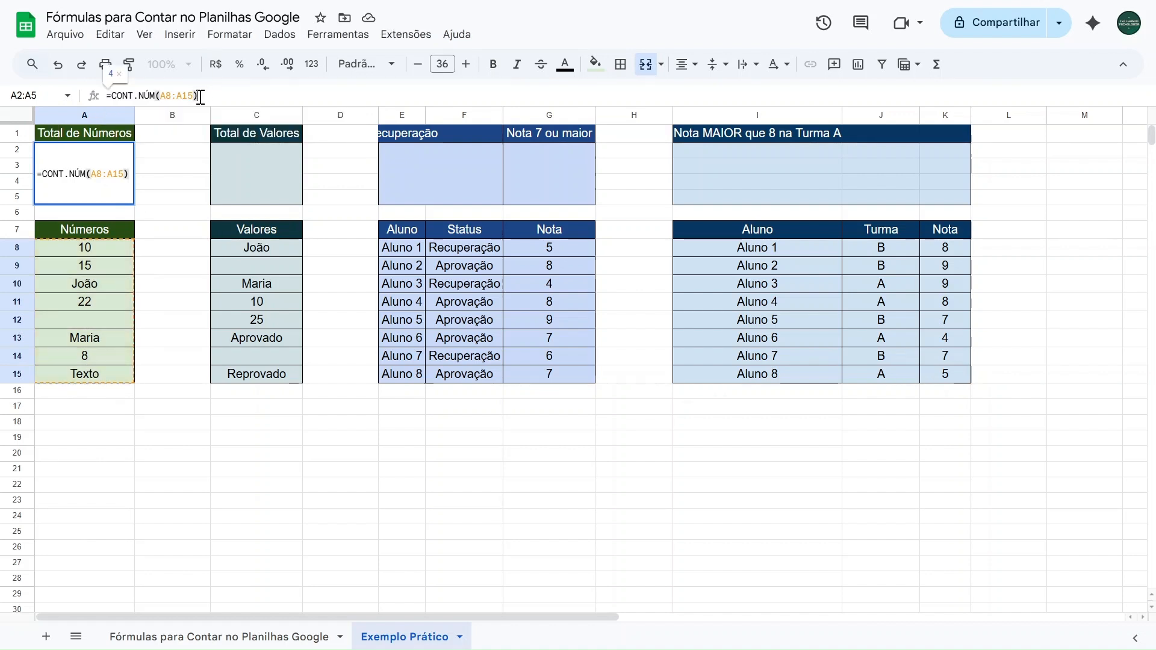
key(Return)
Check which cells under Números contain numeric values
click(99, 247)
click(97, 268)
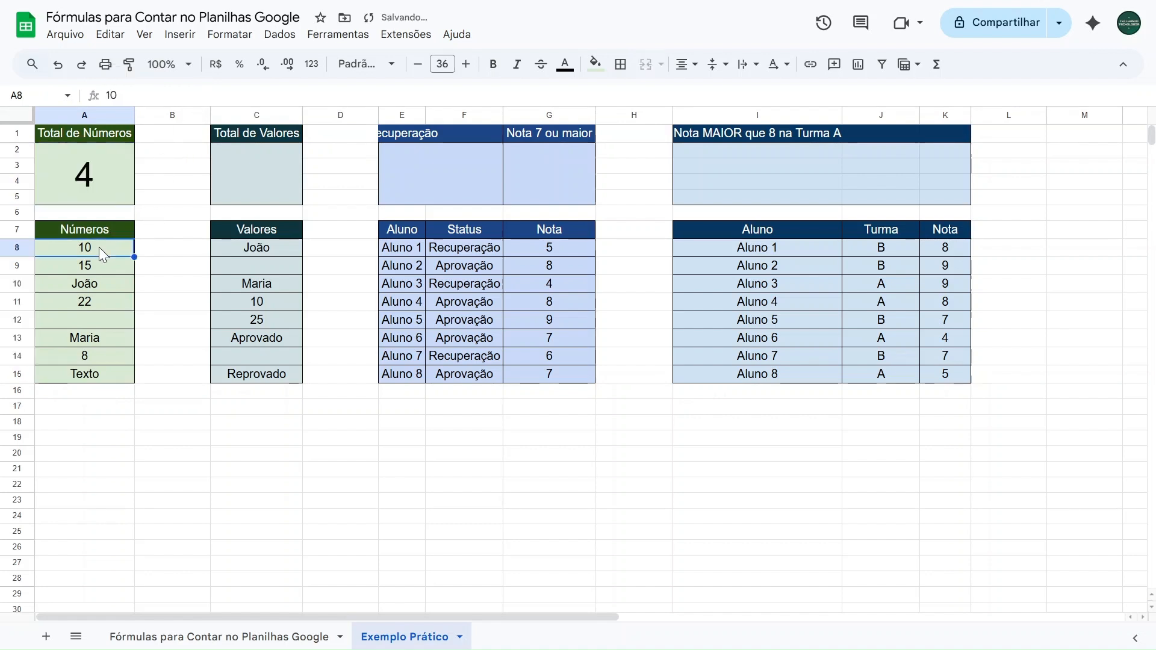
click(95, 301)
click(94, 354)
Clear cell A11 under Números and enter 22 in it again
click(92, 304)
key(Delete)
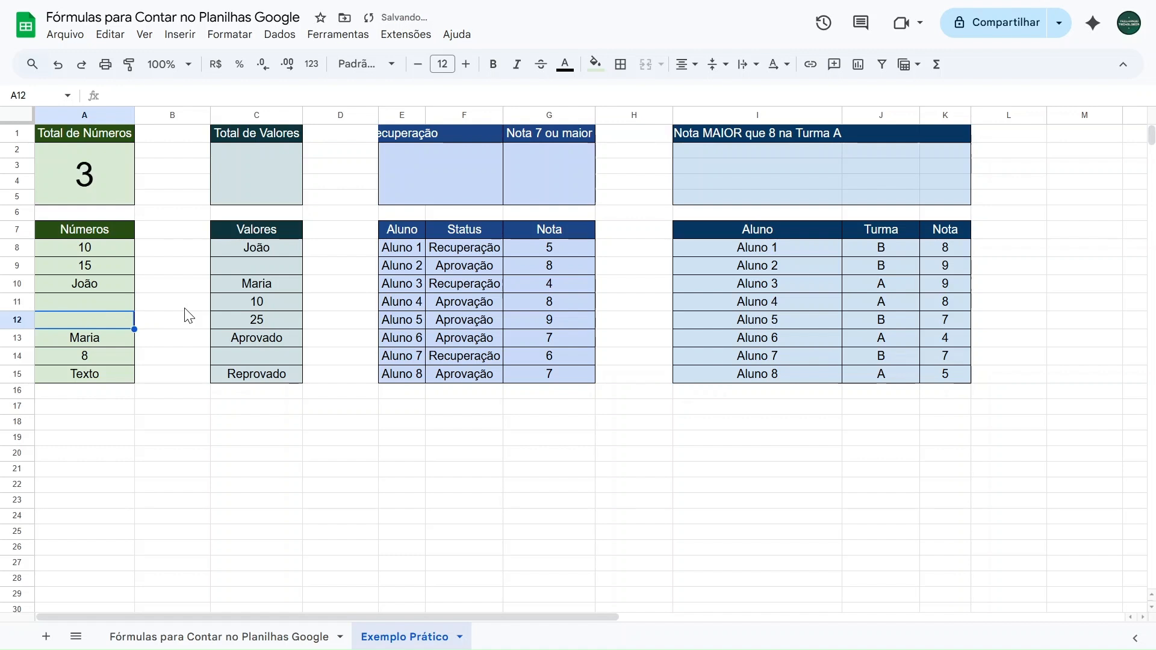
text(22)
key(Return)
Enter test numbers in the remaining Números cells: 5 in A12 and A13, 9 in A15, and 7 in A10
text(5)
key(Return)
text(5)
key(Return)
key(Down)
text(9)
key(Up)
key(Up)
key(Up)
key(Up)
key(Up)
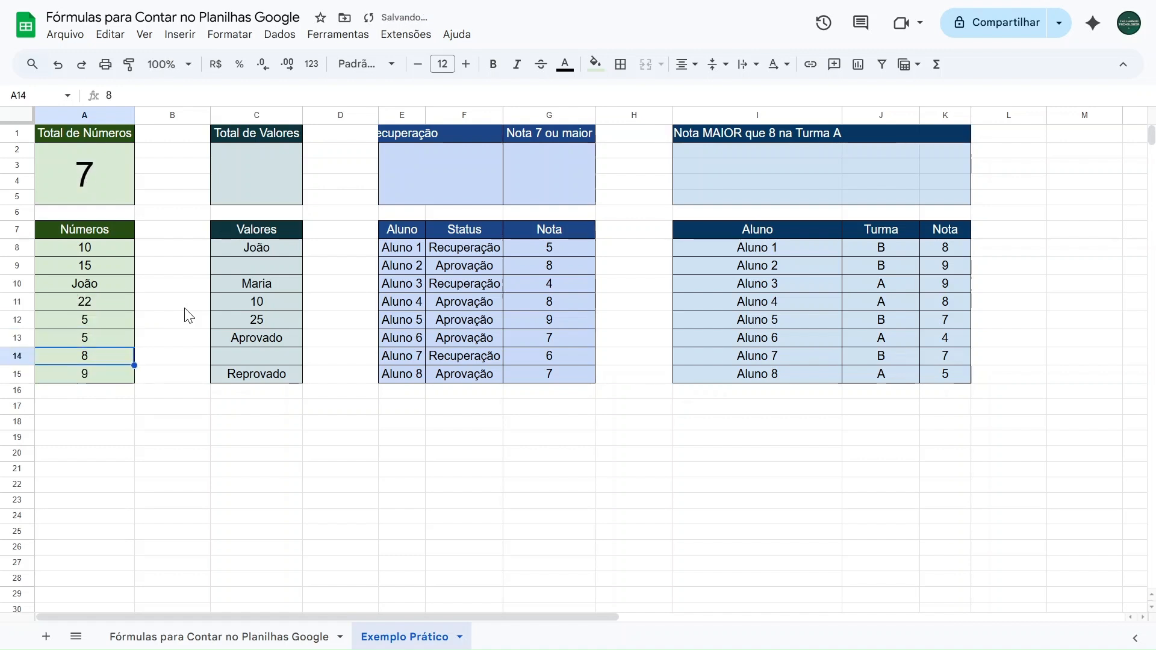
text(7)
key(Return)
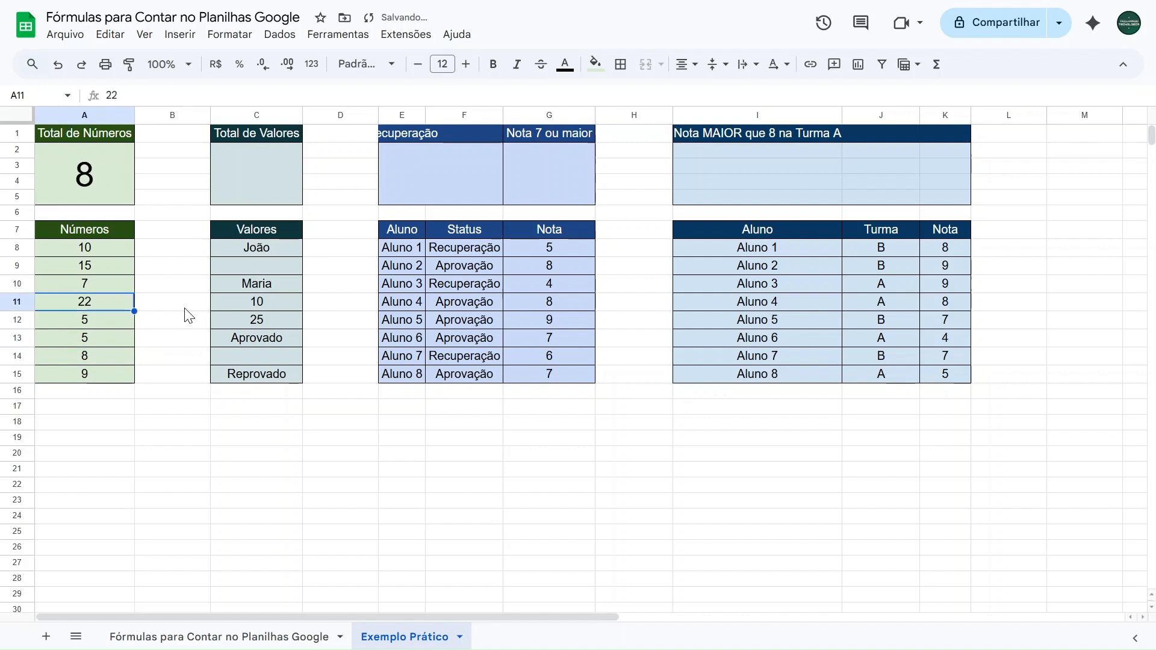
Check the Total de Números formula and undo the test numbers entered in the Números column
click(107, 179)
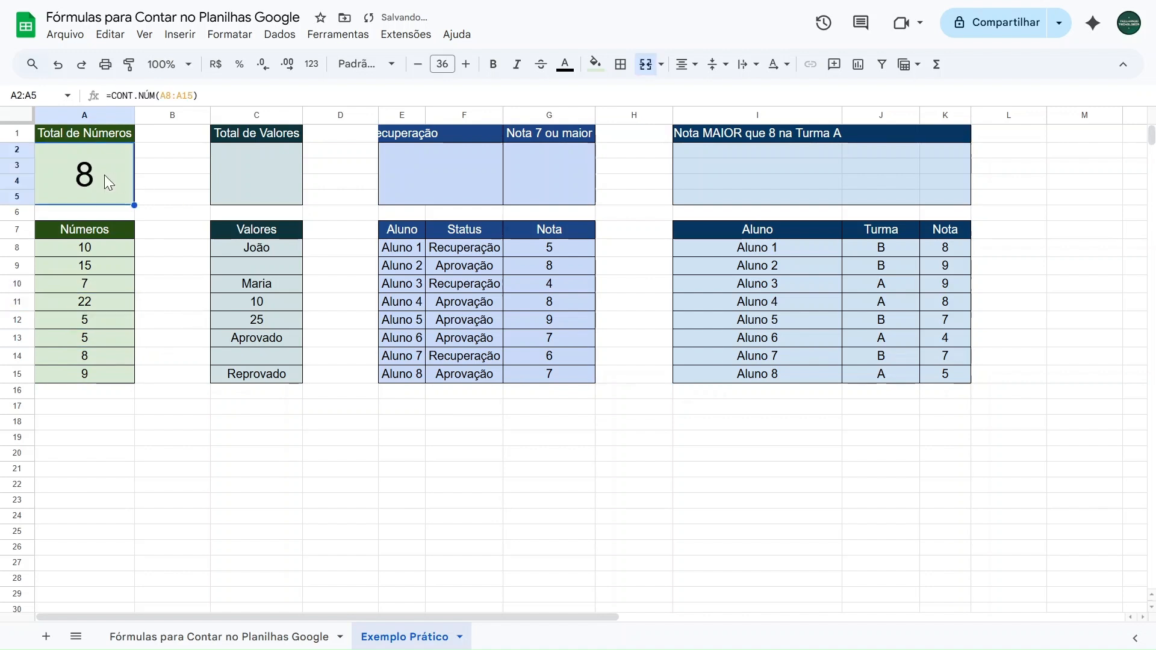
click(154, 180)
key(ctrl+z)
key(ctrl+z)
key(ctrl+z)
key(ctrl+z)
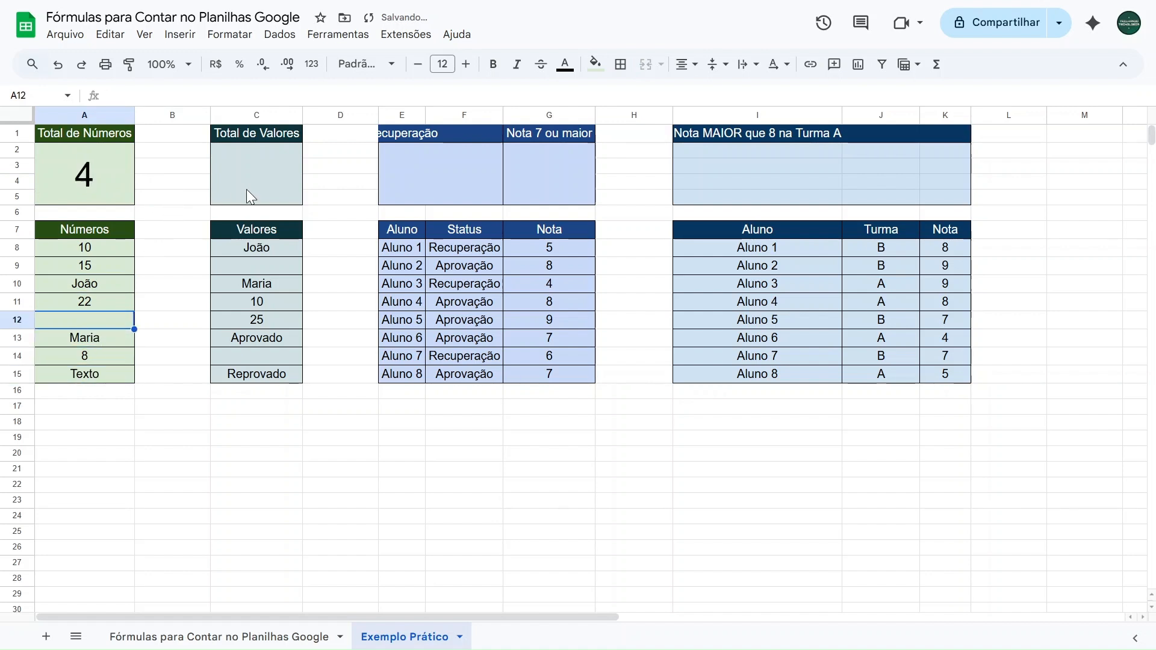
Enter the formula =CONT.VALORES(C8:C15) in the merged cell below Total de Valores
click(254, 246)
drag(257, 265, 248, 376)
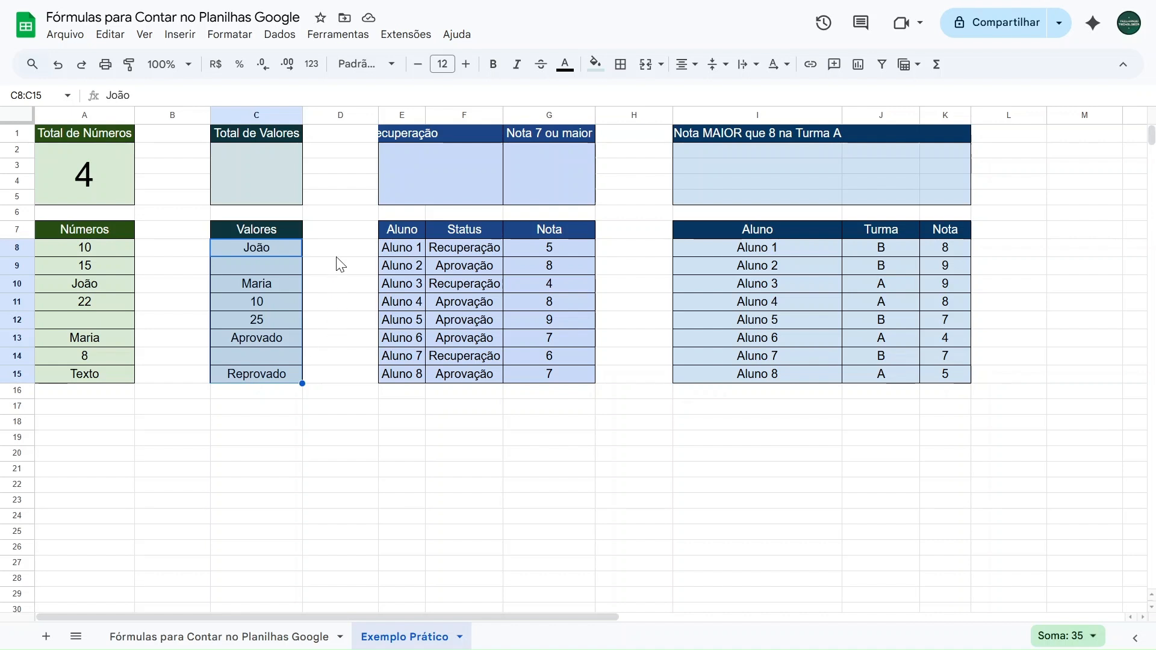
click(293, 246)
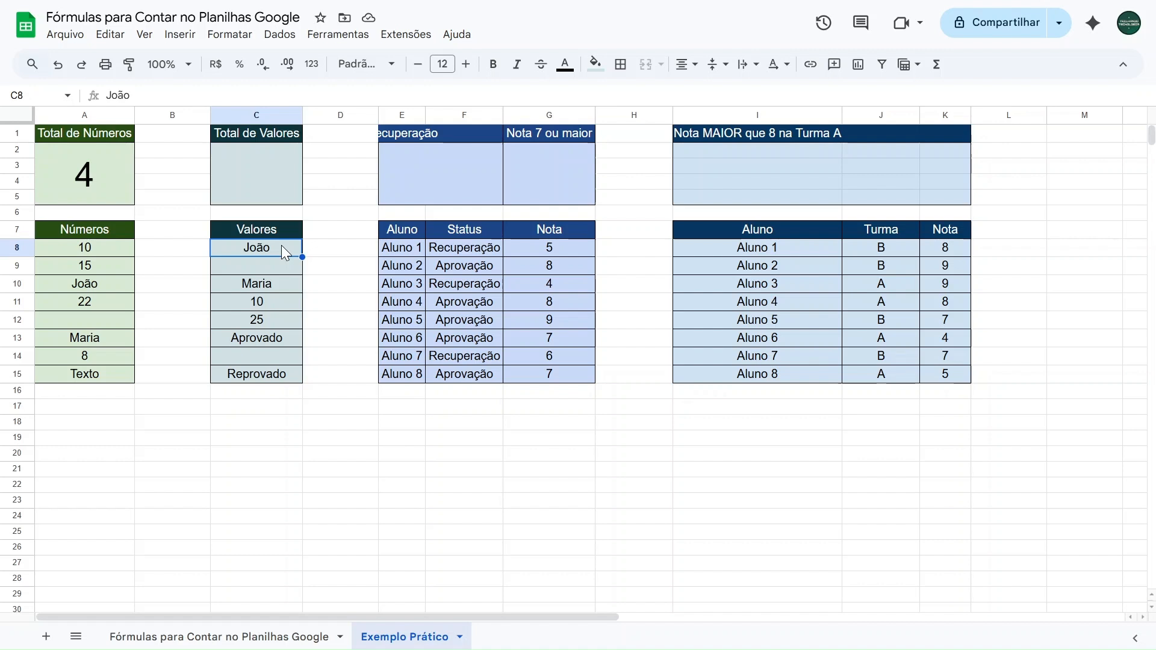
click(256, 190)
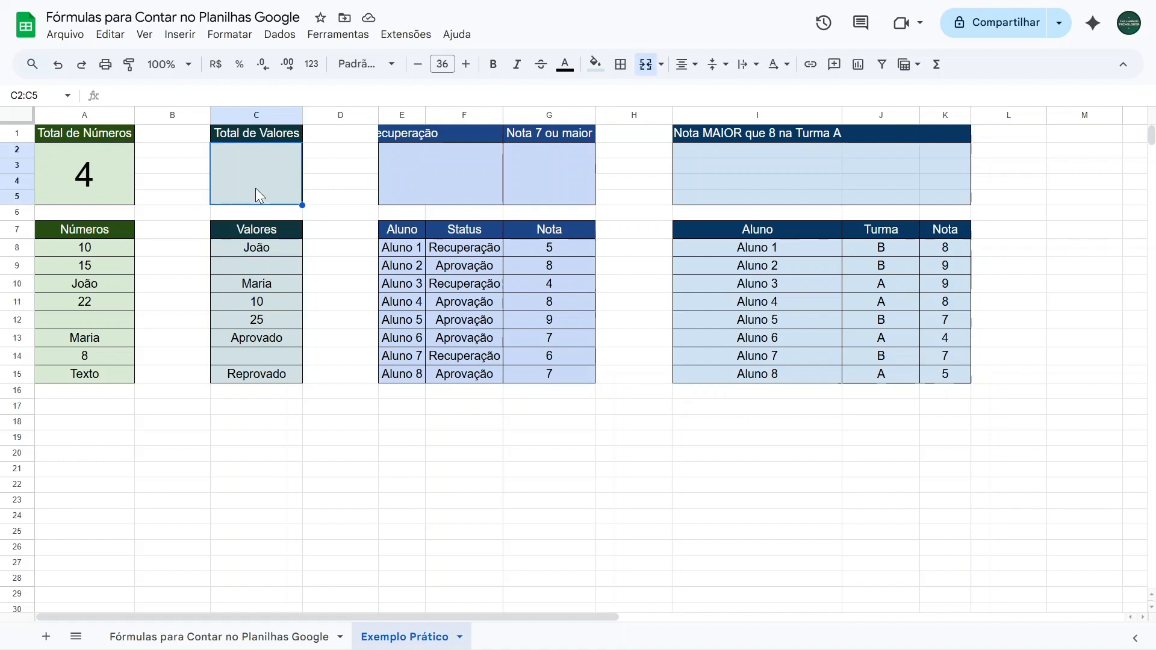
text(=cont)
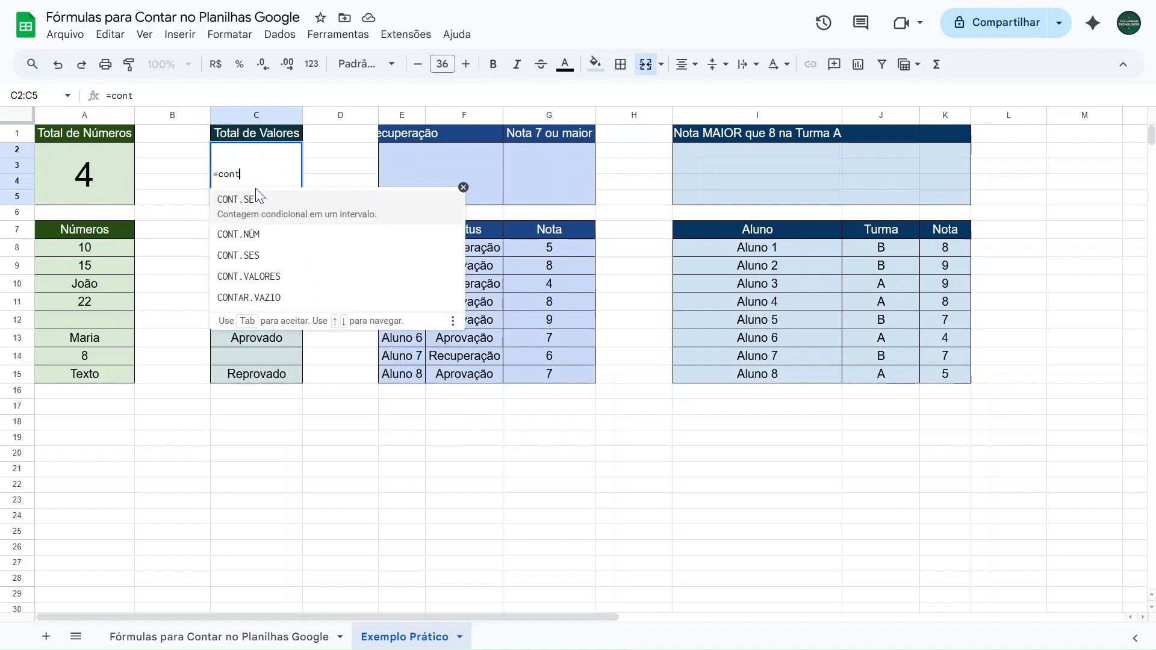
text(.valores)
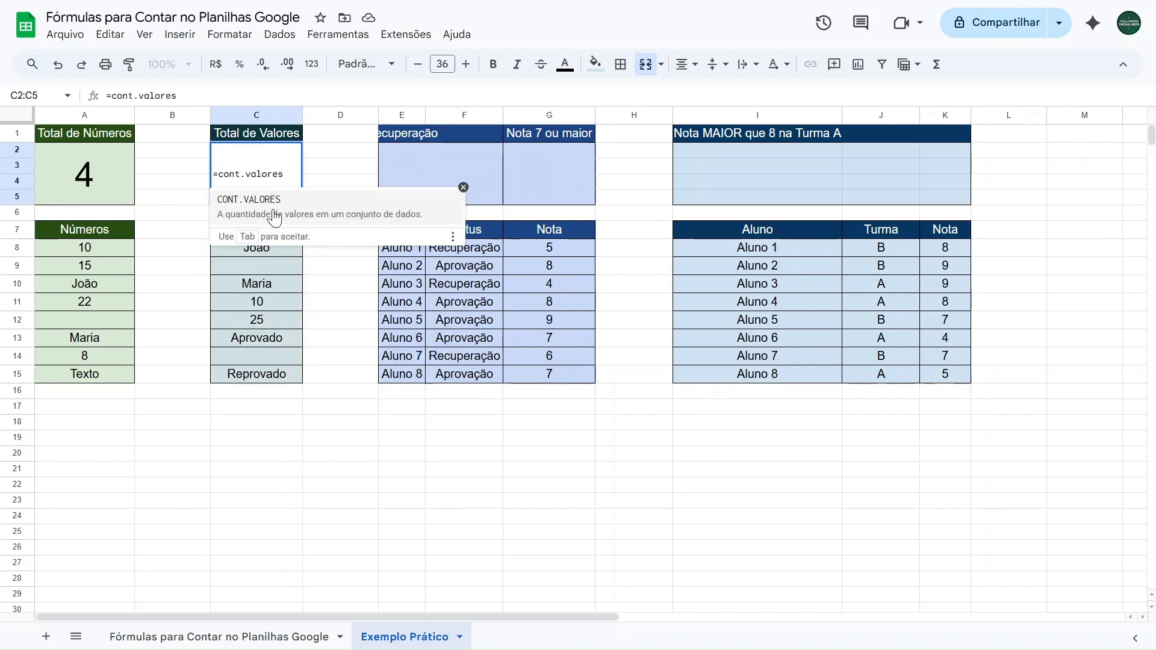
click(330, 219)
drag(257, 247, 258, 376)
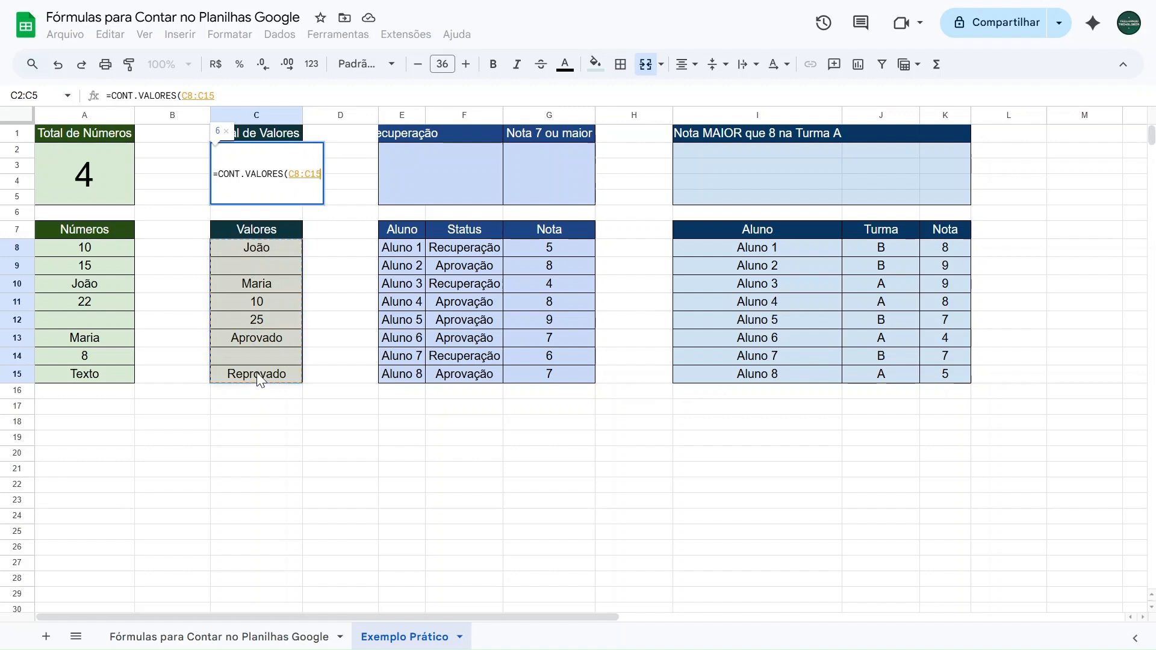
text())
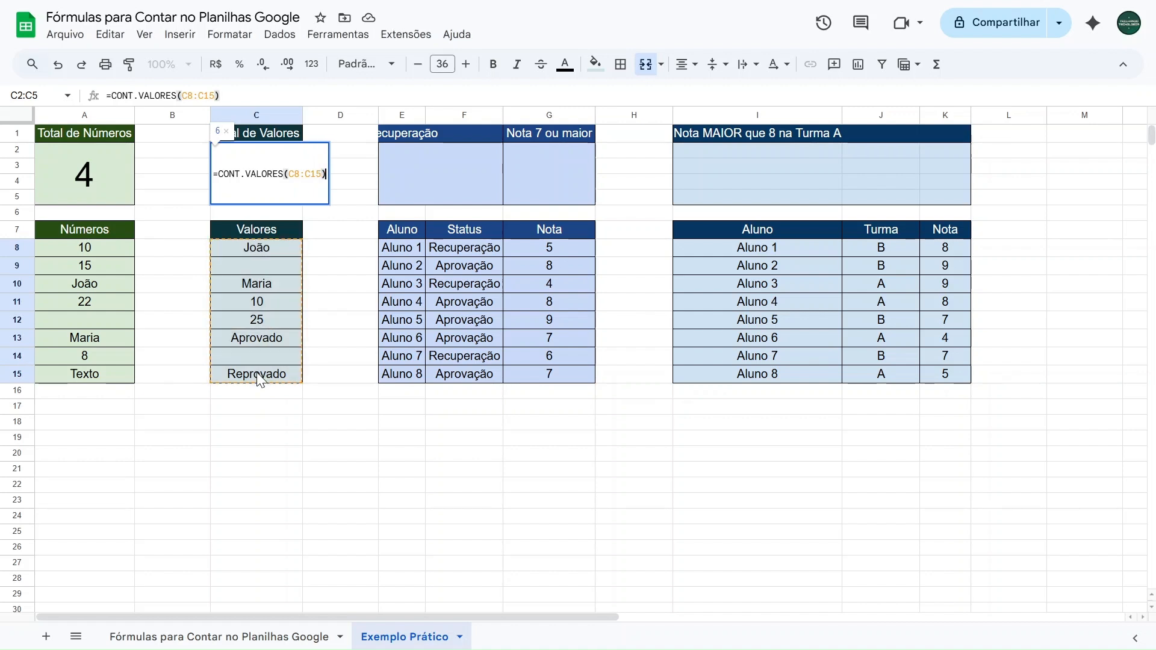
key(Return)
Clear the filled Valores cells one by one from C15 up to C8 to test the count
click(272, 368)
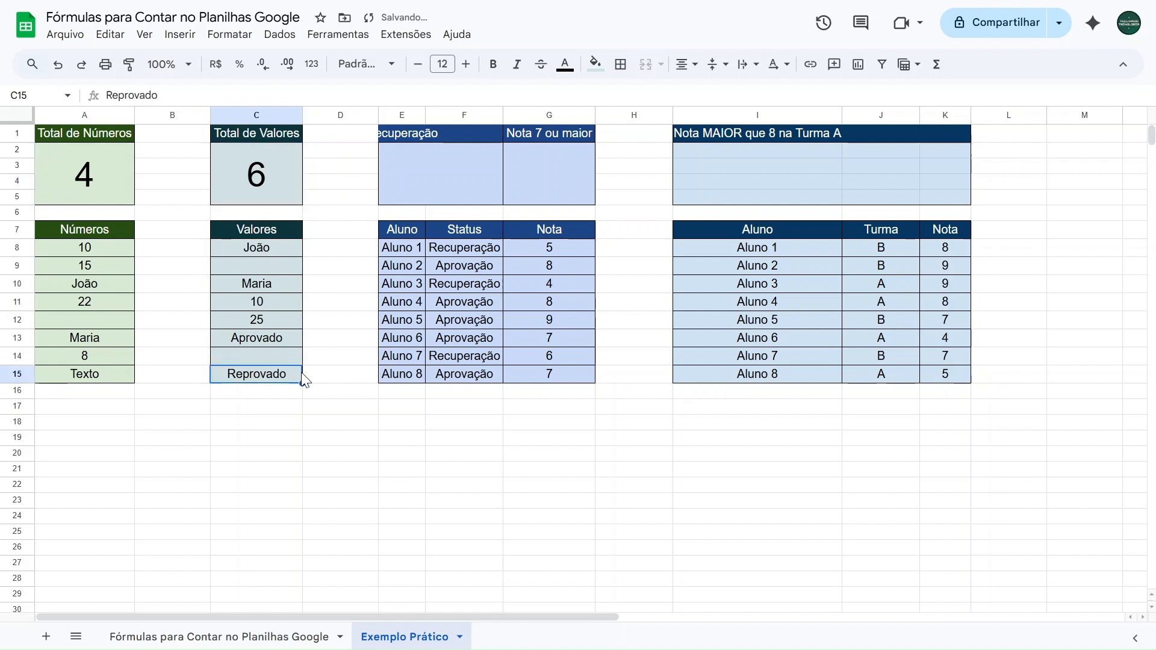
key(Delete)
key(Up)
key(Up)
key(Delete)
key(Up)
key(Delete)
key(Up)
key(Delete)
key(Up)
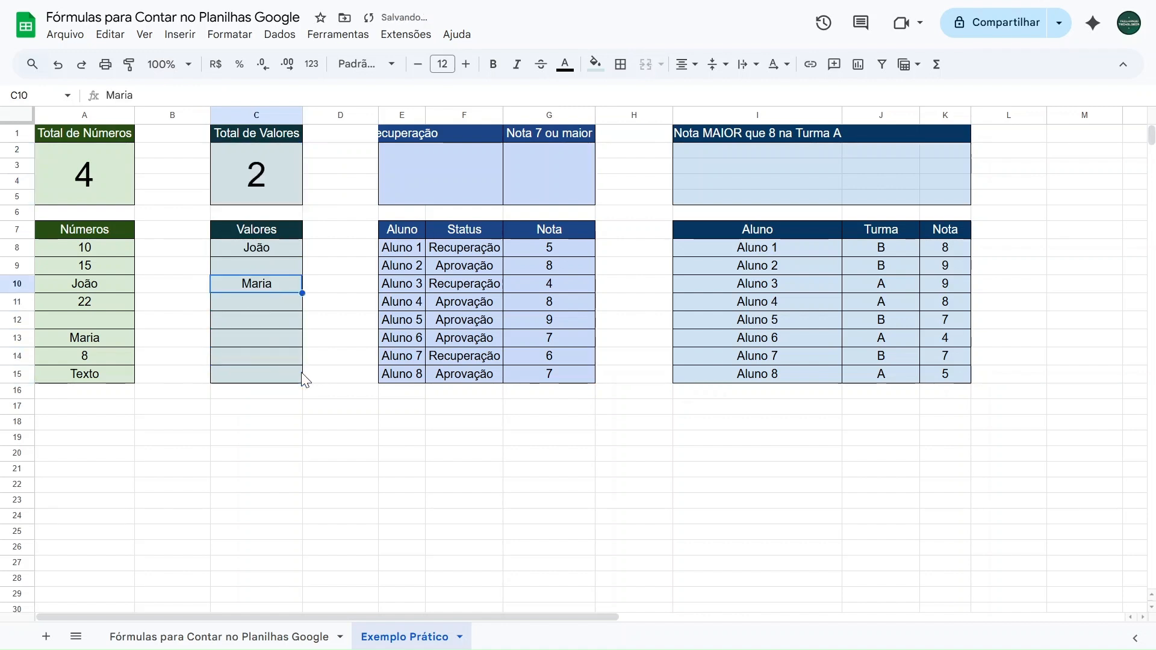
key(Delete)
key(Up)
key(Up)
key(Delete)
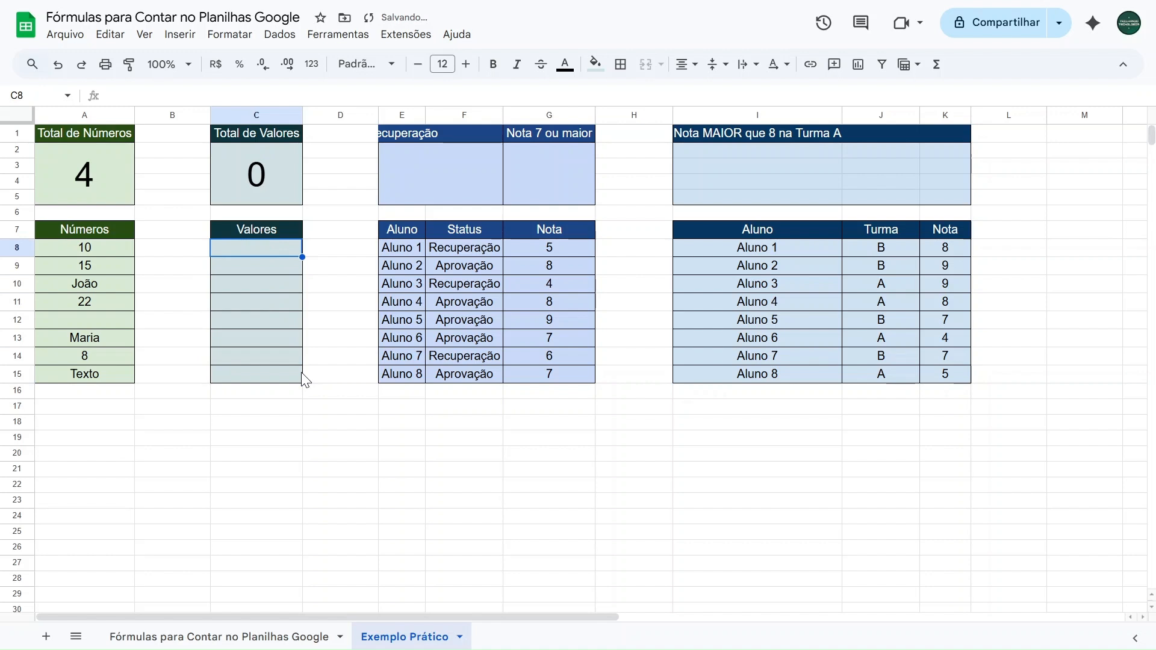
Enter the test values 1, teste, 1, 2 and teste in Valores cells C8 to C12
text(1)
key(Return)
text(teste)
key(Return)
text(1)
key(Return)
text(2 teste)
key(Return)
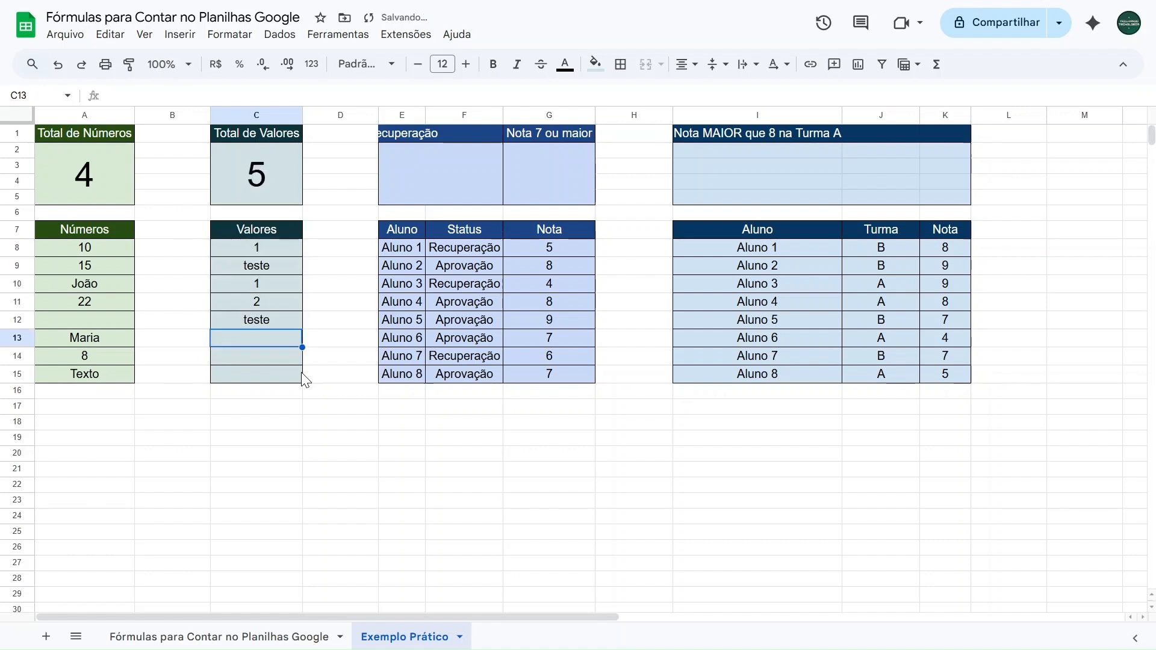
Undo the test entries and deletions in the Valores column to restore its original contents in C8:C15
key(ctrl+z)
key(ctrl+z)
key(ctrl+z)
key(ctrl+z)
key(ctrl+z)
key(ctrl+y)
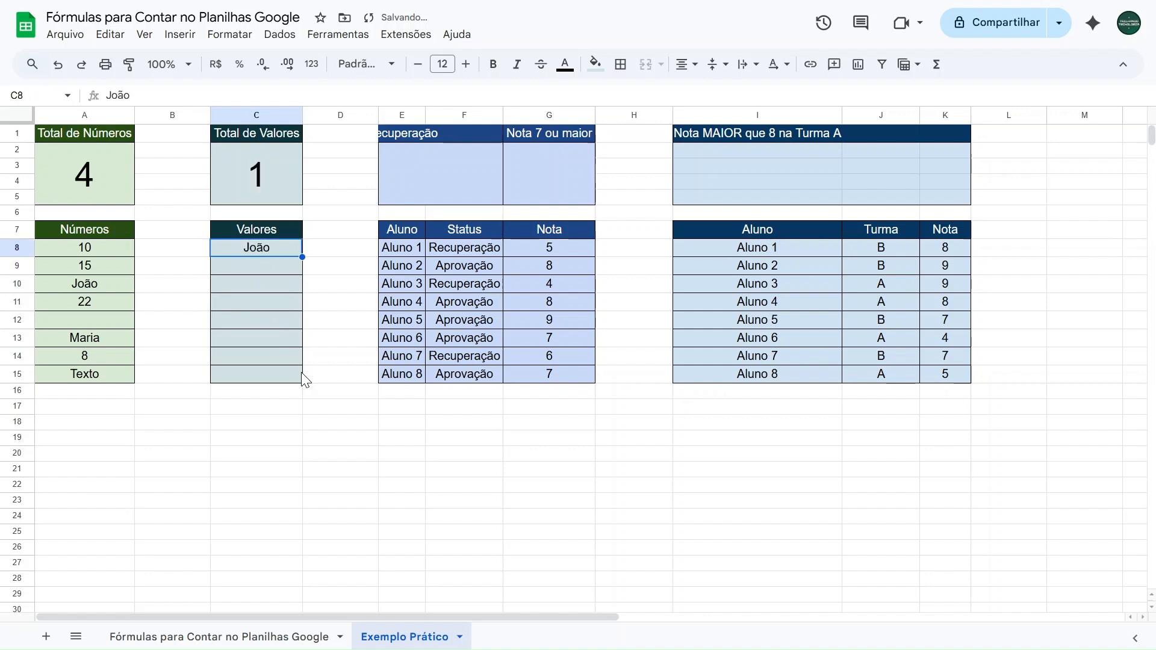
key(ctrl+y)
key(ctrl+y)
key(ctrl+y)
key(ctrl+y)
key(ctrl+y)
key(ctrl+y)
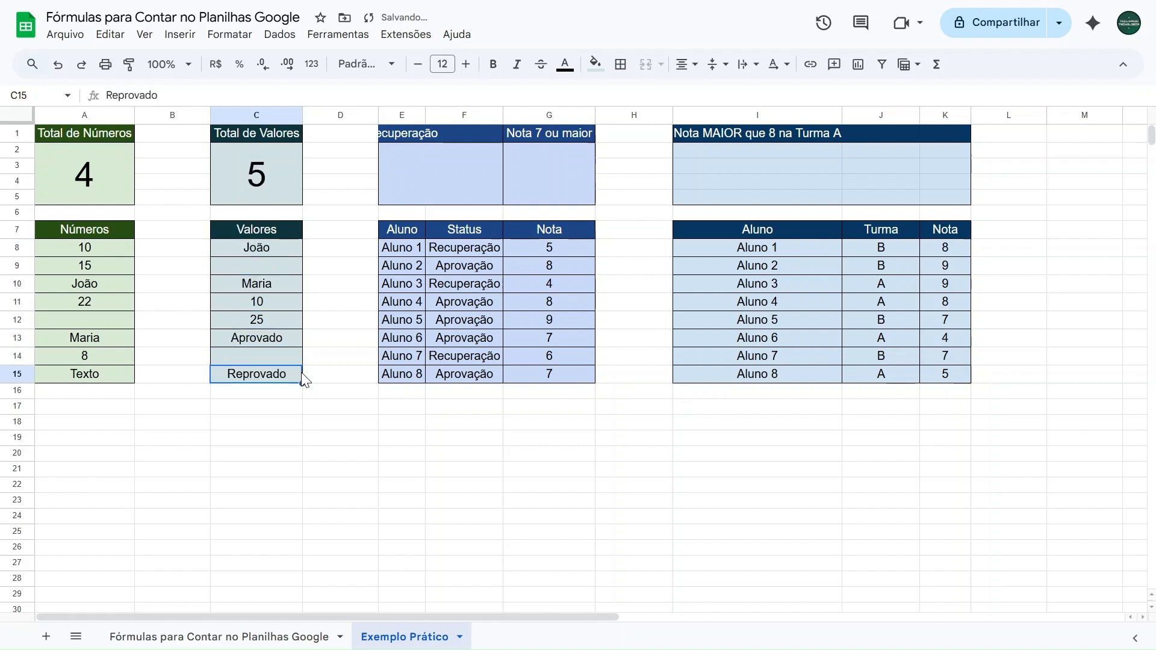
Merge header cells E1 and F1 containing Recuperação
click(395, 134)
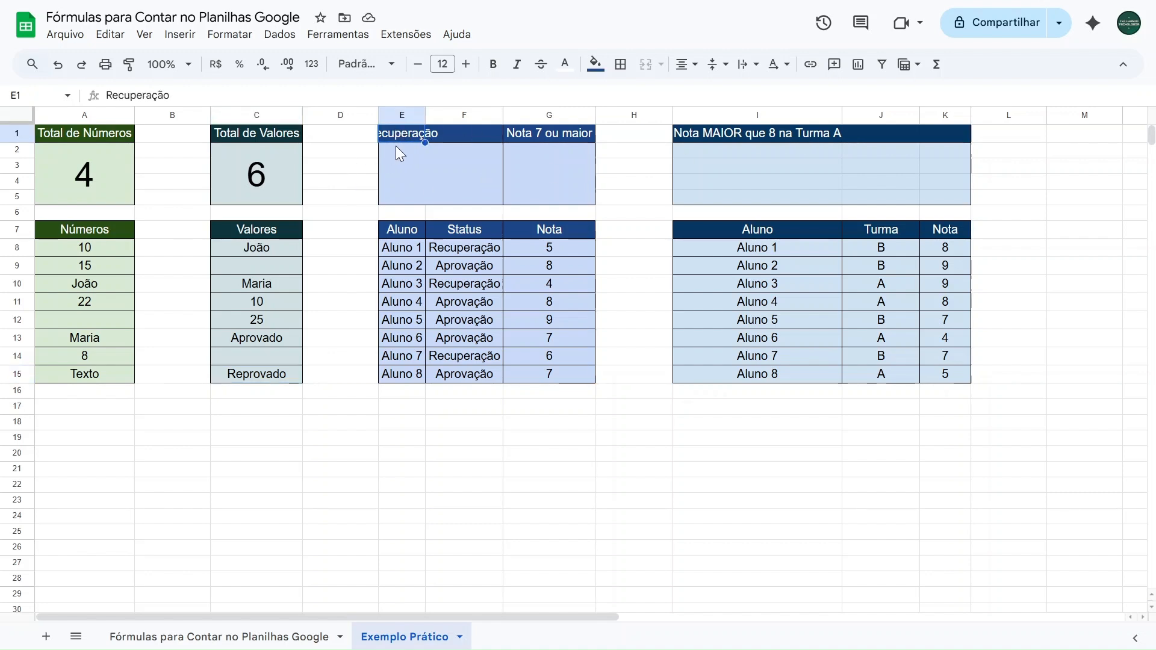
drag(402, 137, 446, 133)
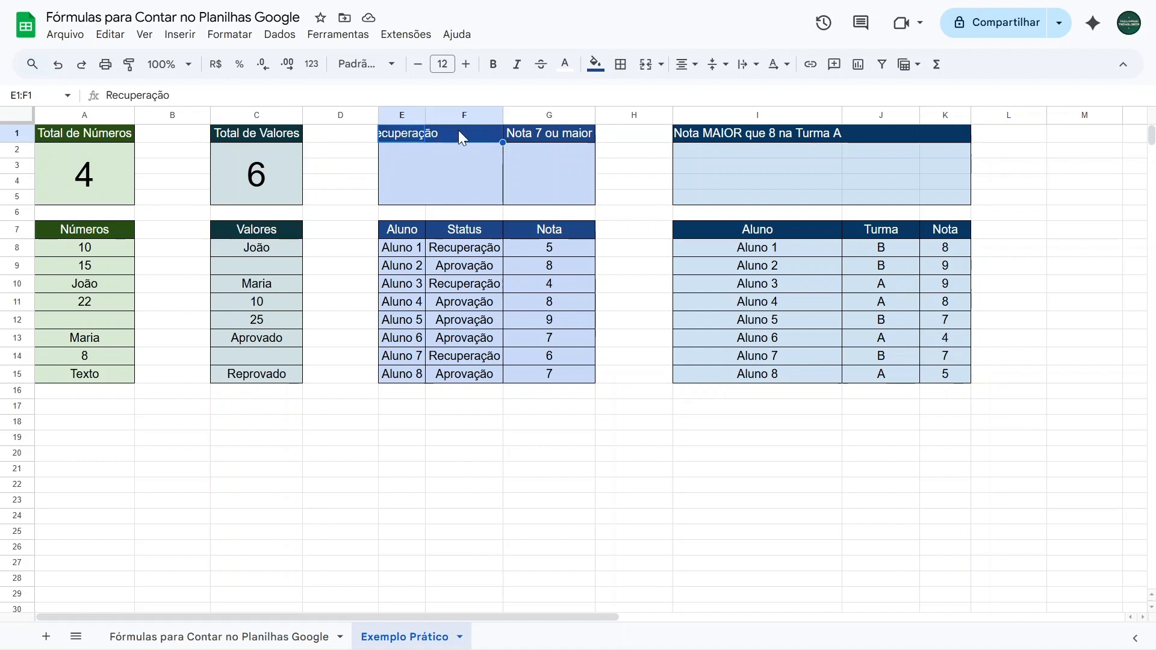
click(647, 67)
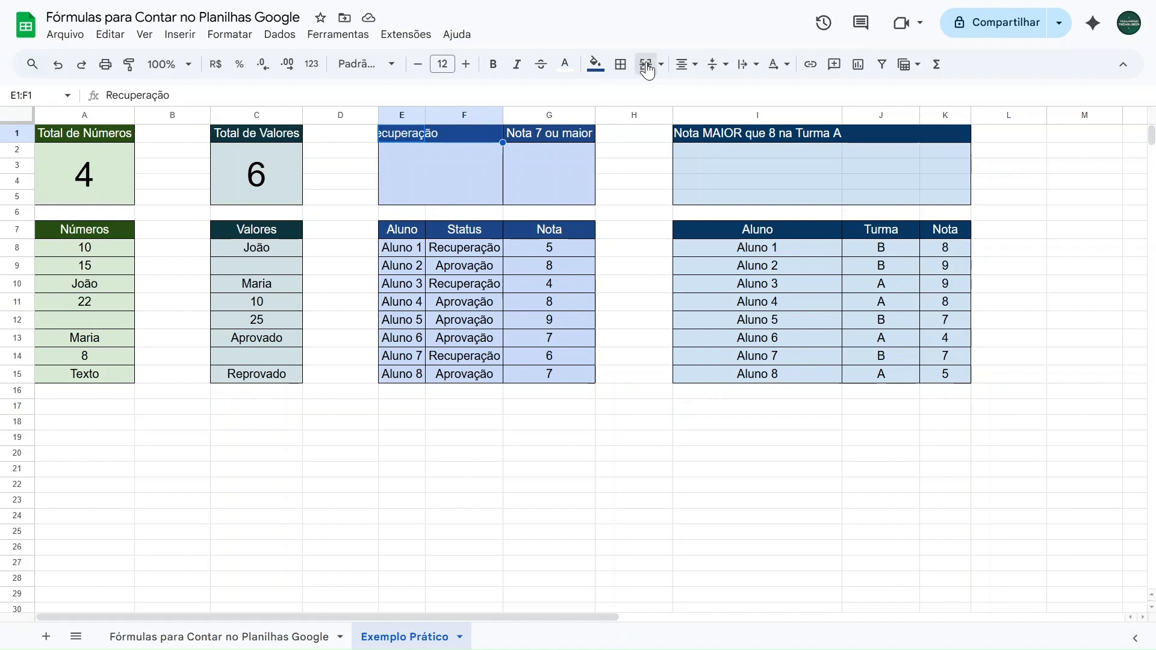
Examine the empty result cells below Recuperação and Nota 7 ou maior and the Status and Nota ranges F8:F15 and G8:G15
click(443, 174)
click(560, 175)
drag(418, 134, 557, 382)
click(448, 179)
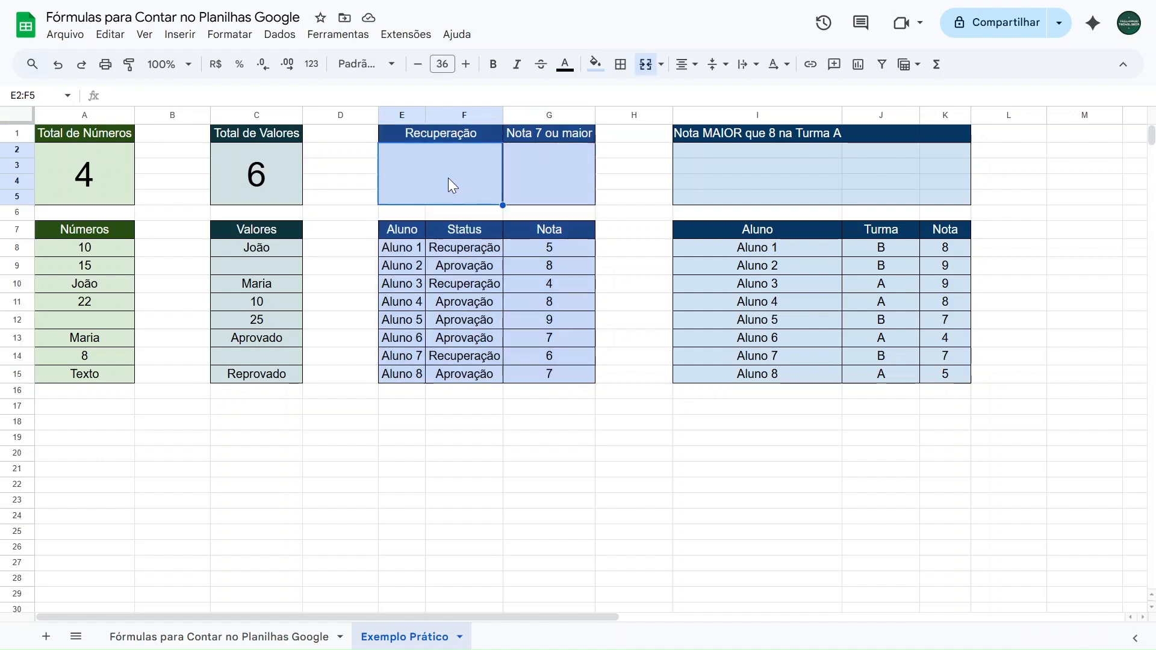
drag(445, 249, 469, 381)
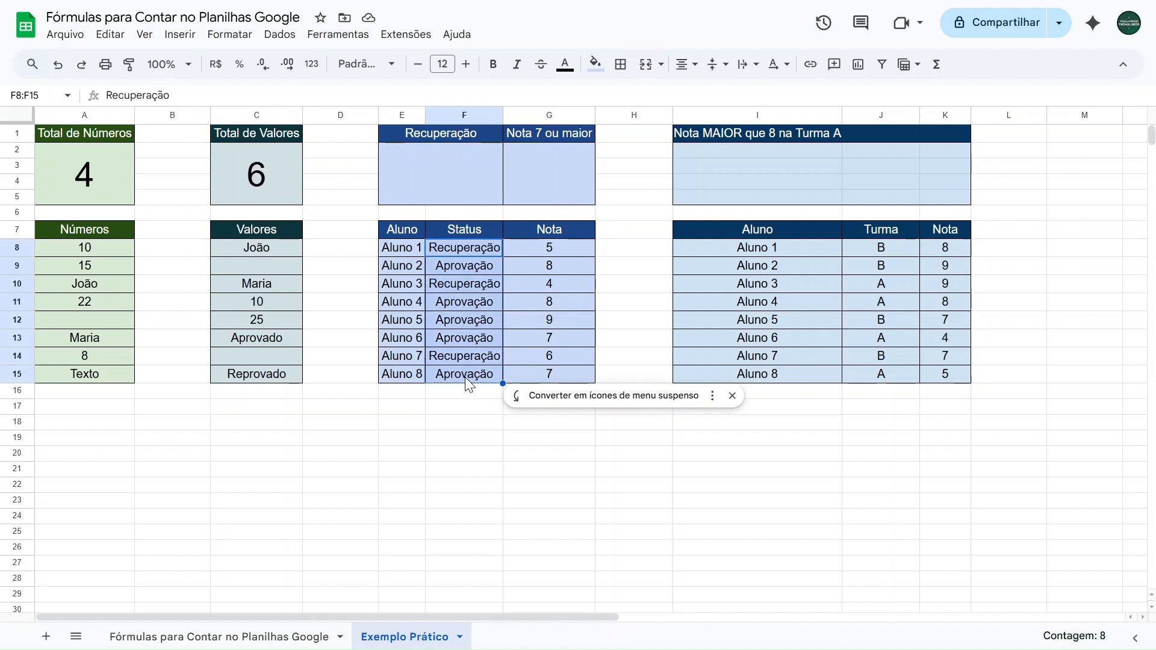
click(547, 172)
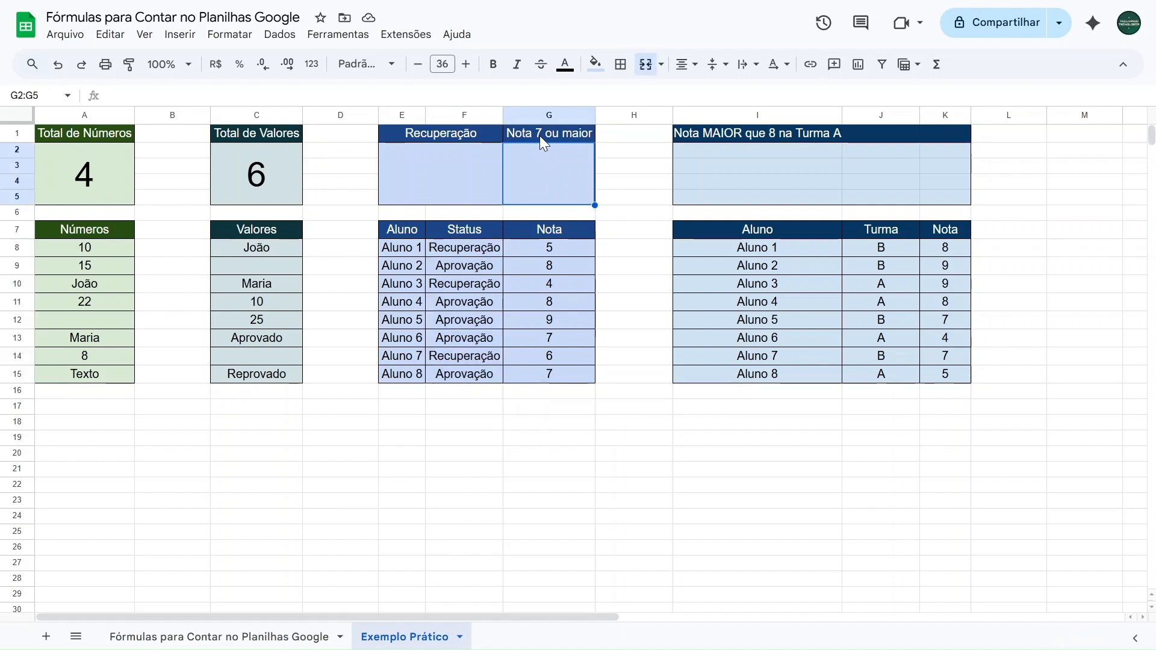
drag(548, 246, 554, 375)
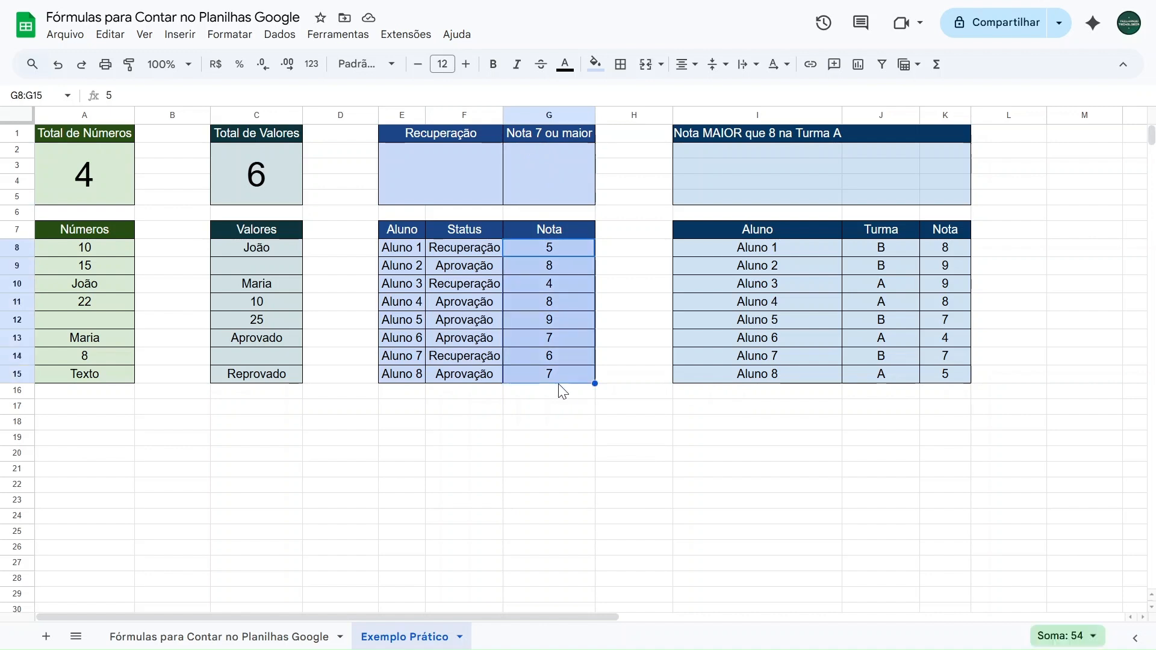
Enter the formula =CONT.SE(F8:F15;"Recuperação") in the merged cell below the Recuperação header
click(448, 178)
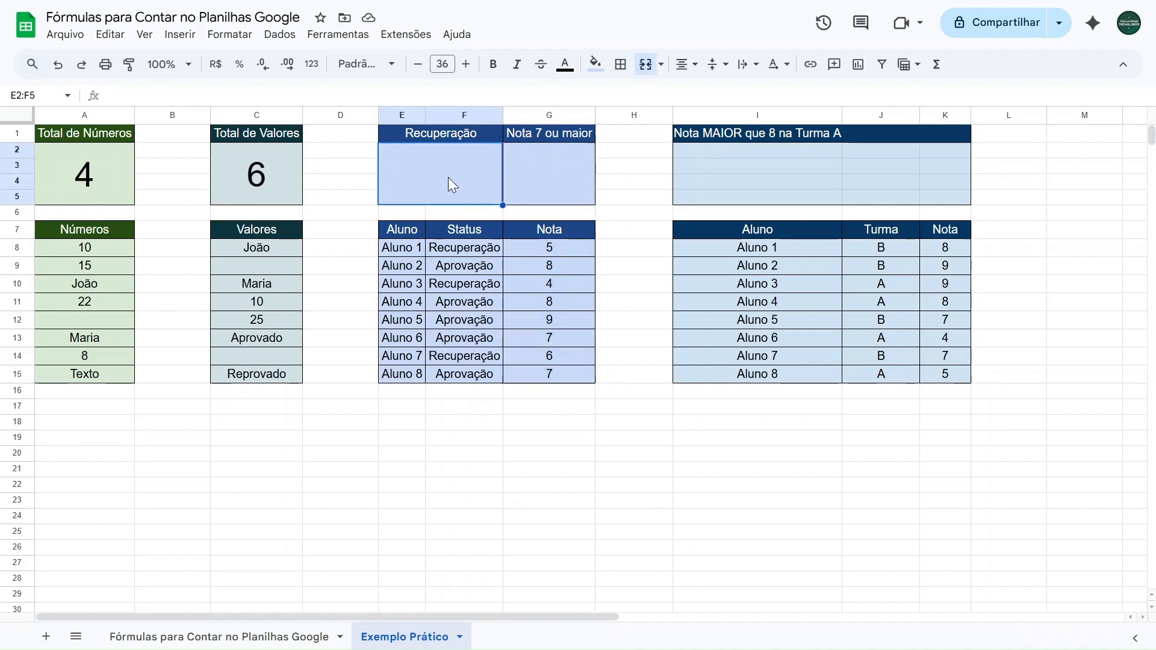
text(=cont.se)
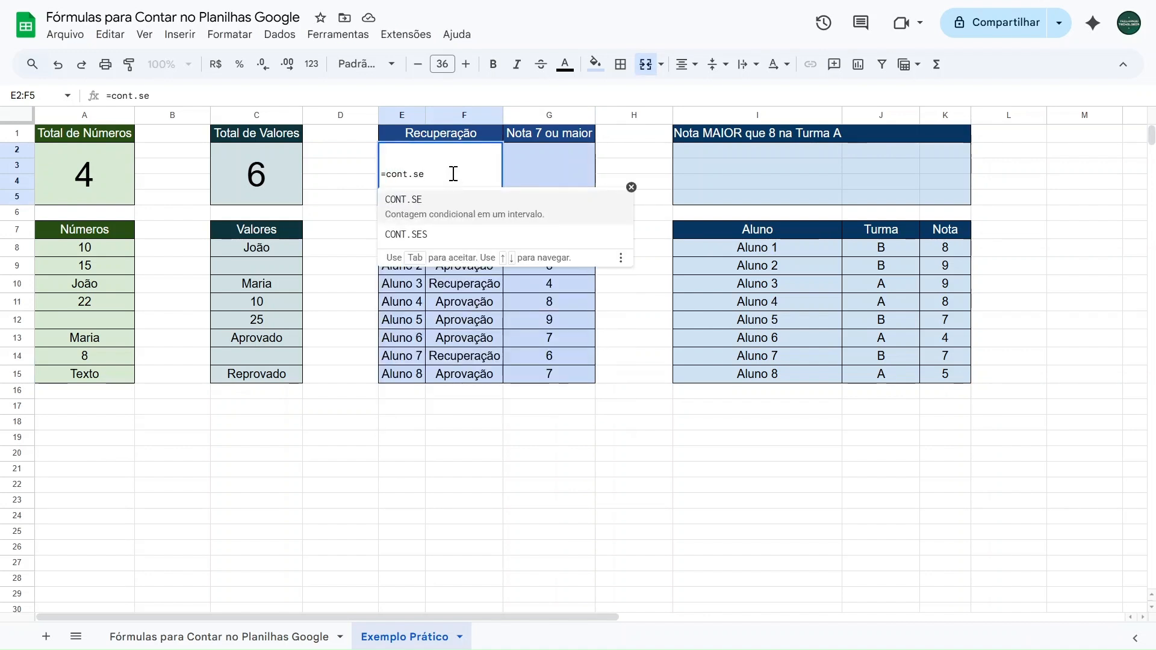
click(449, 216)
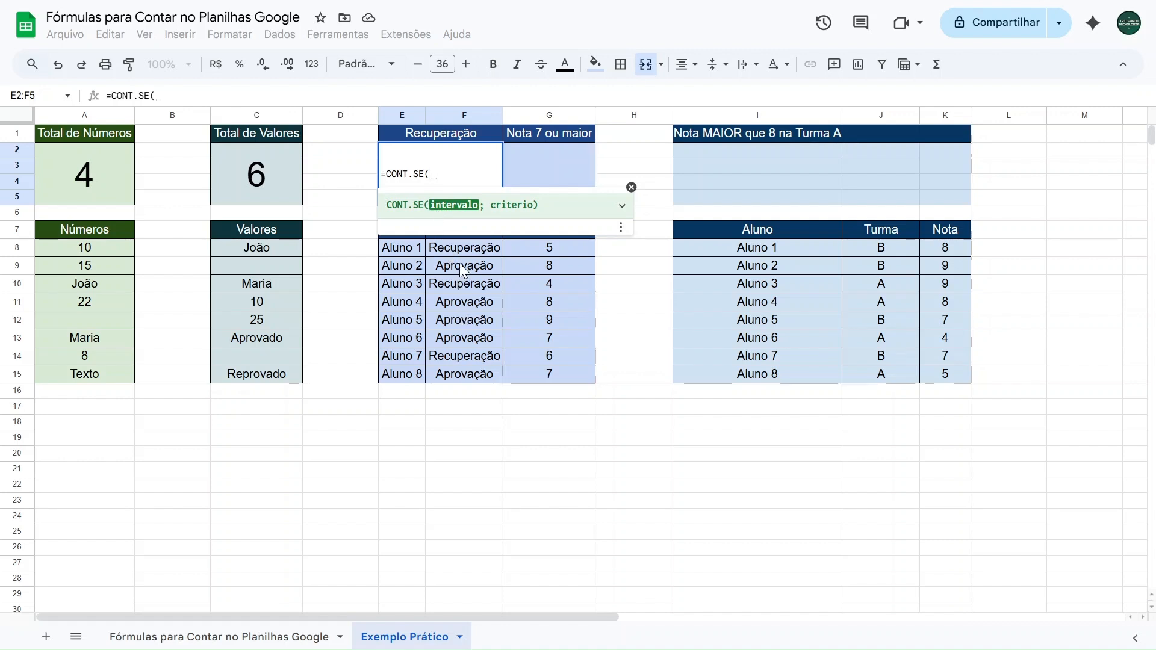
drag(457, 248, 459, 373)
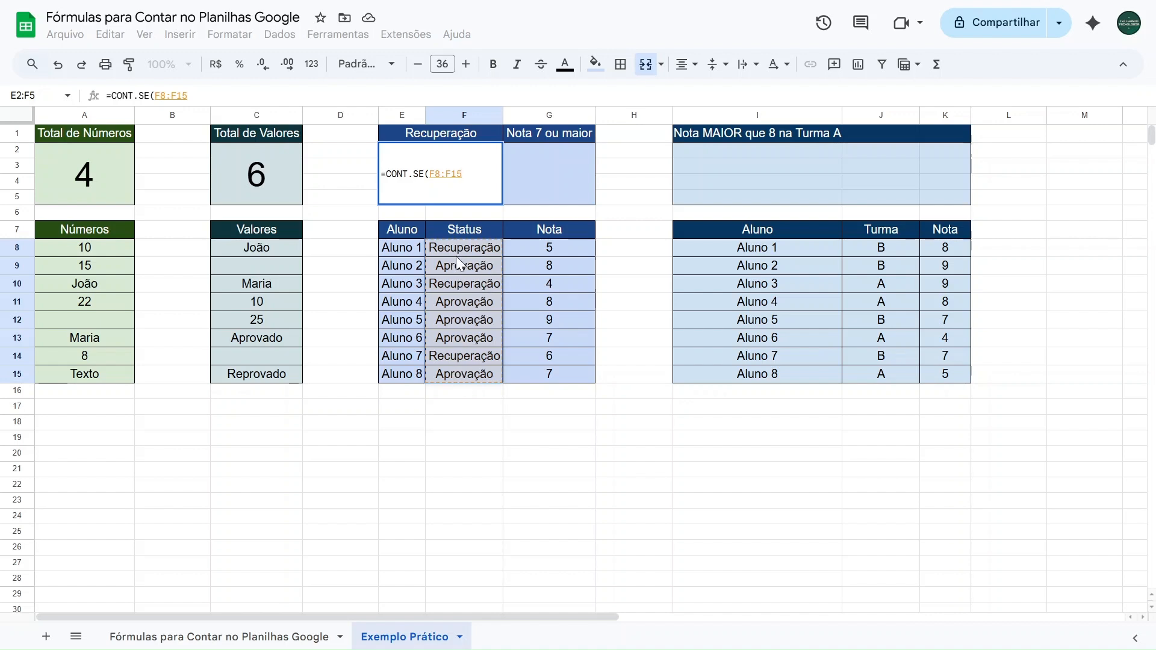
text(;)
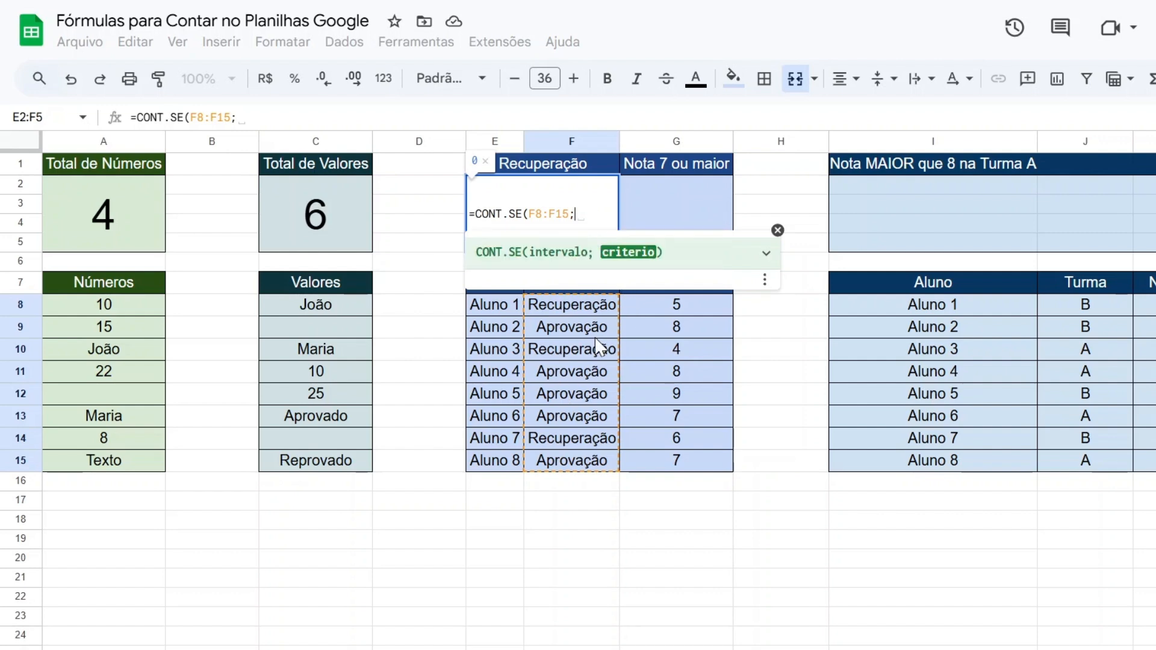
text("")
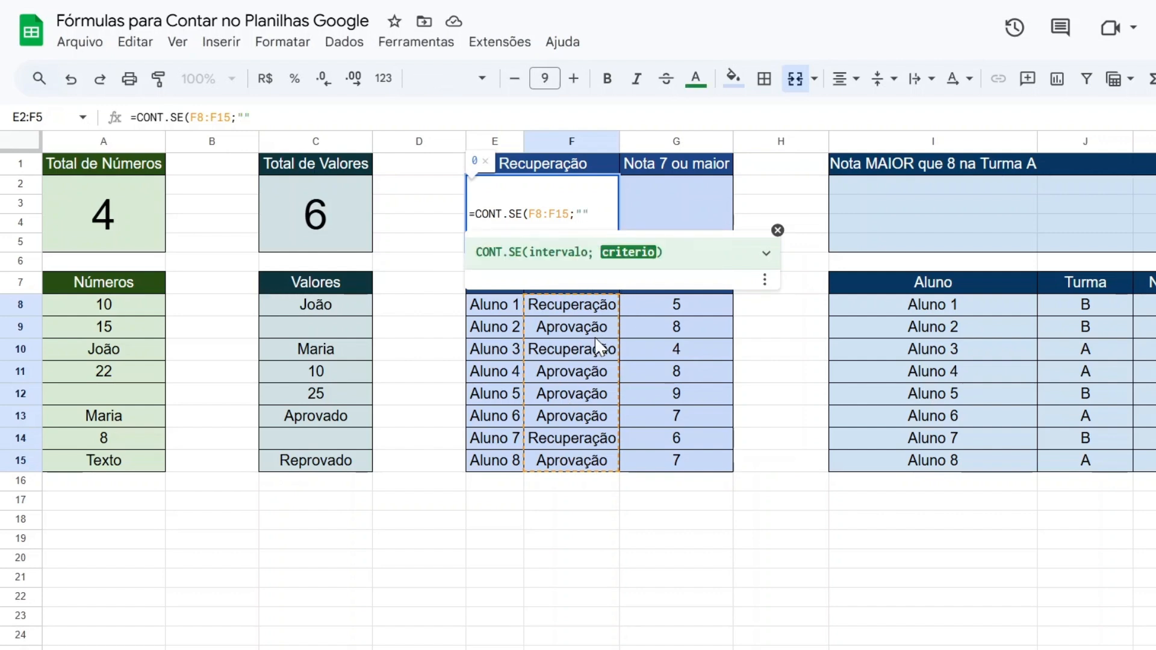
text(Recupera)
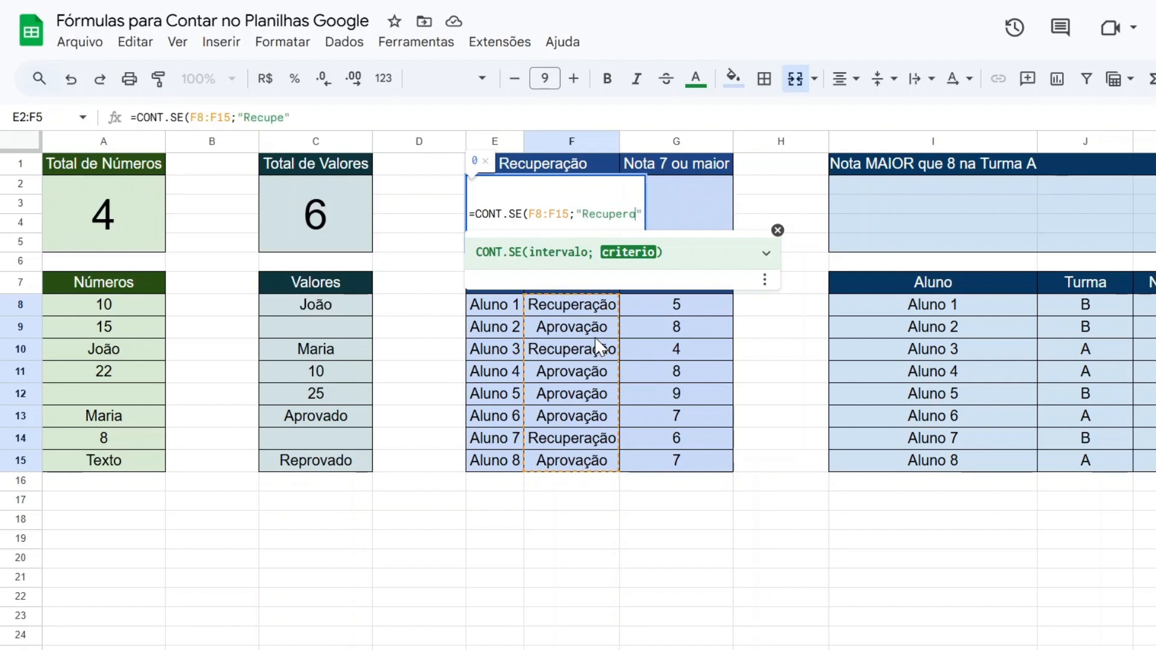
text(ção)
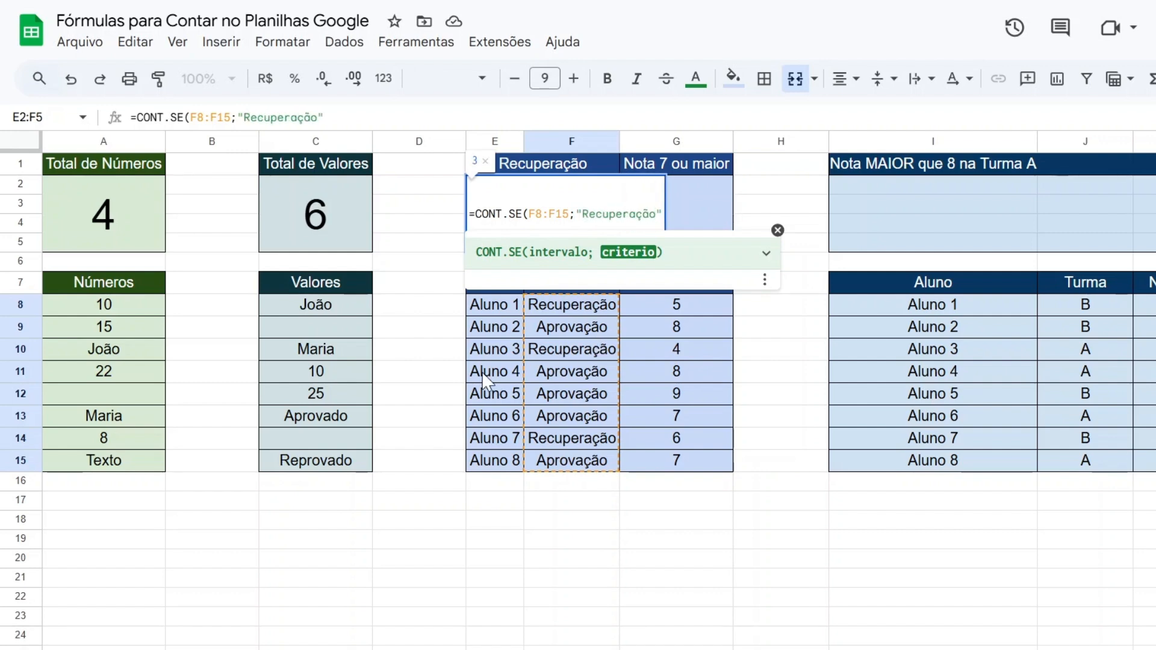
text())
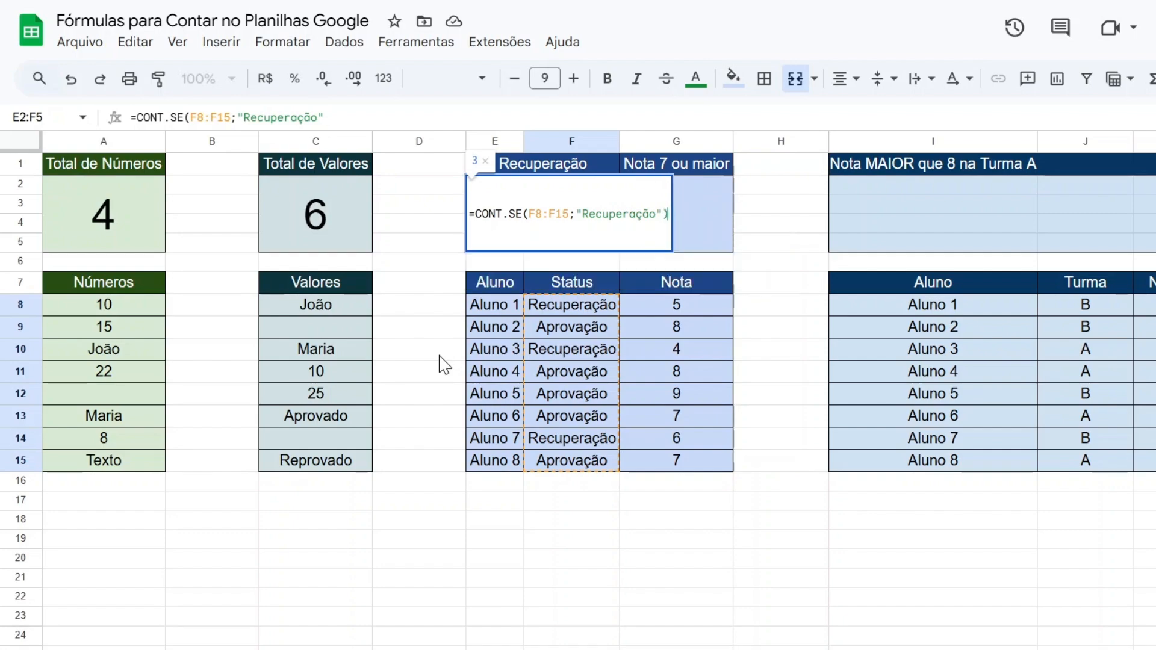
key(Return)
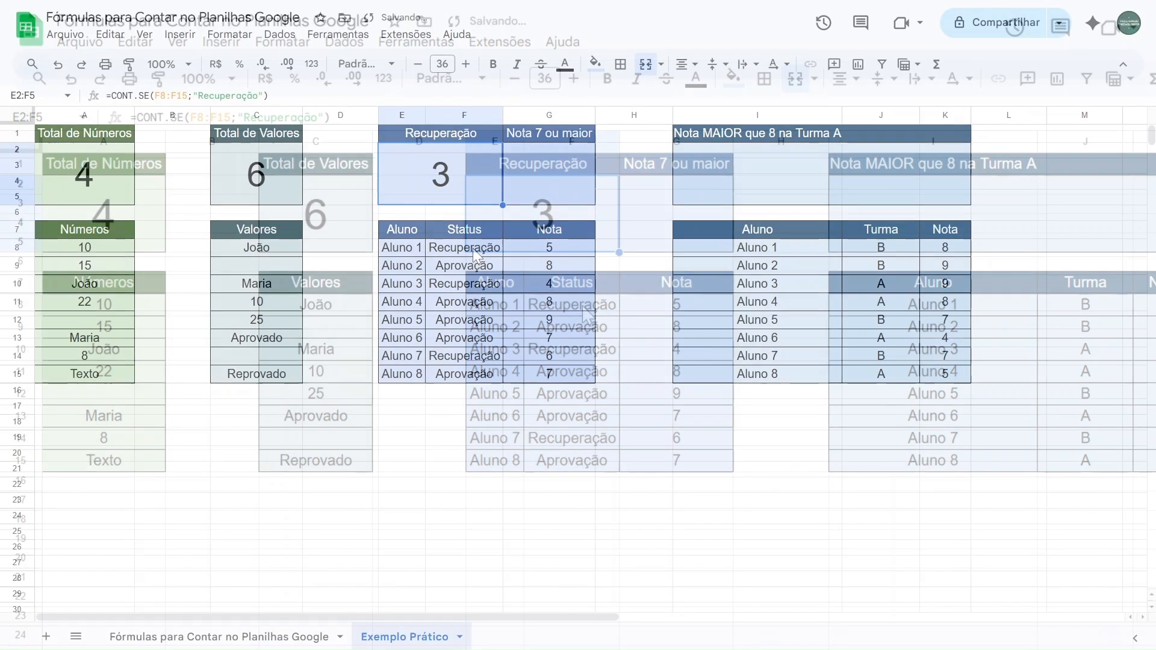
Check the Recuperação entries in F8, F10 and F14 and dismiss the suggestion to convert them to dropdown chips
click(472, 248)
click(458, 283)
click(456, 355)
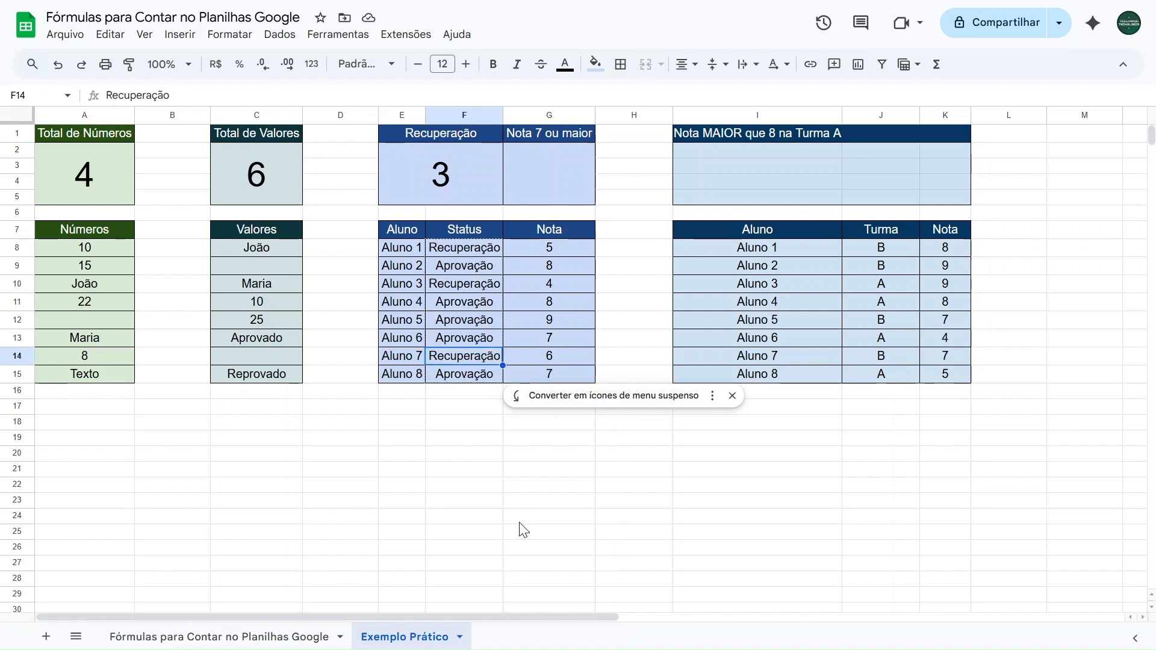
click(732, 395)
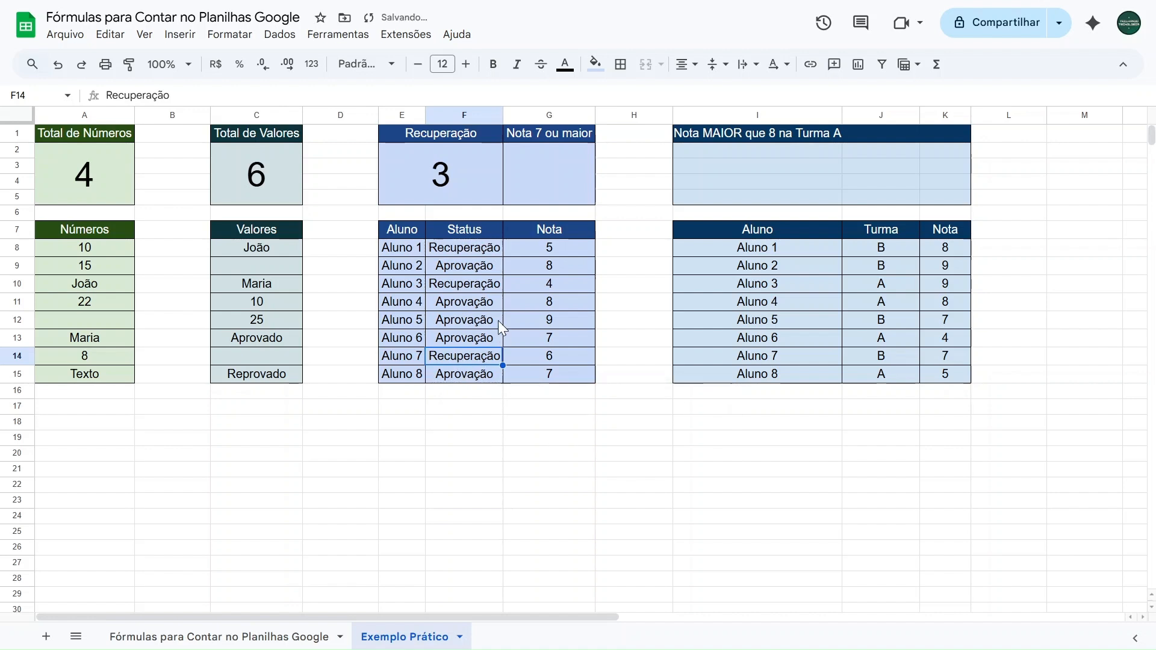
Clear the Status cells F14, F10 and F8 to test the Recuperação count, and undo the deletions
key(Delete)
click(475, 283)
key(Delete)
click(463, 248)
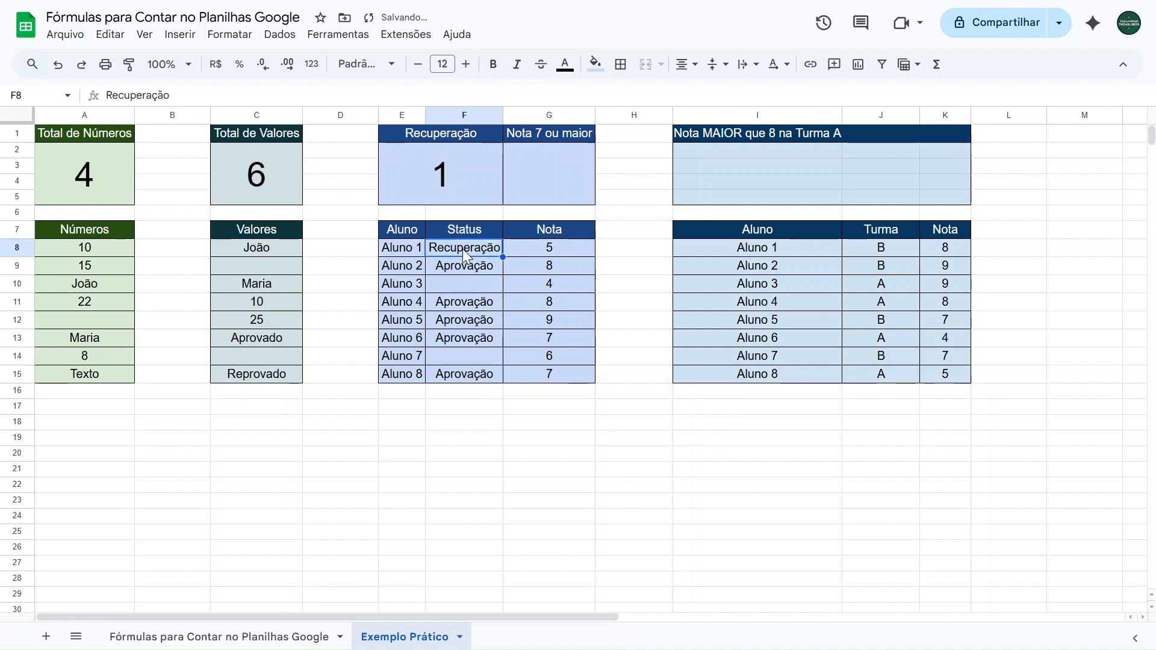
key(Delete)
key(ctrl+z)
key(ctrl+z)
key(ctrl+z)
Change the status of Aluno 1 to Aprovação to test the count, and undo the change
click(466, 252)
text(Aprovação)
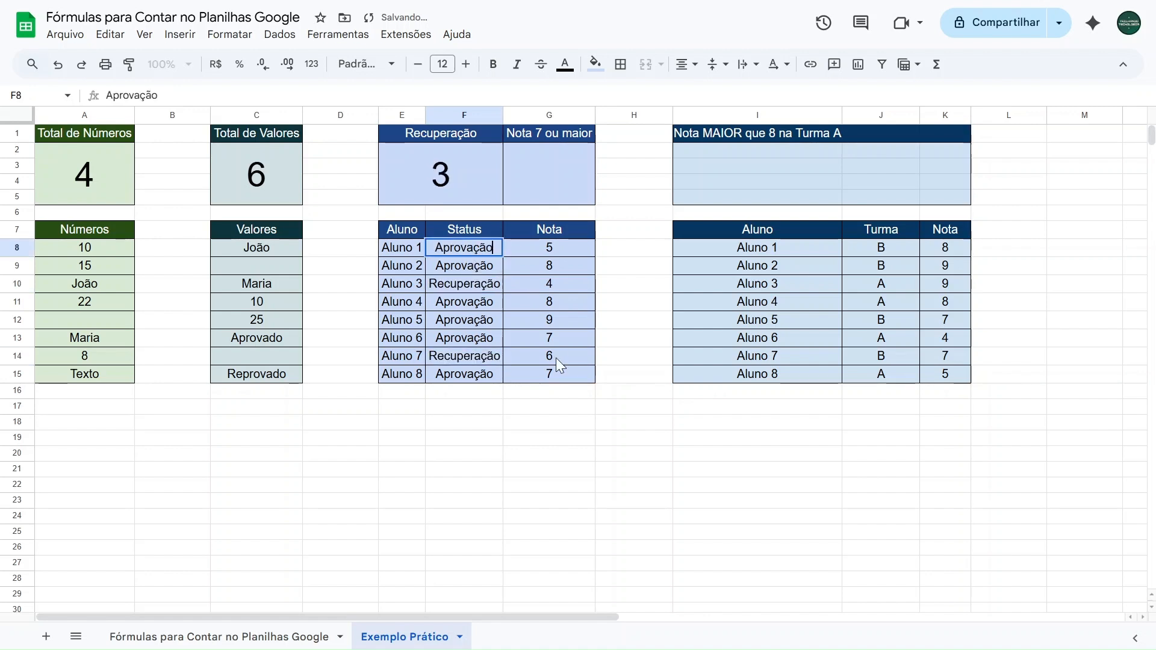
key(Return)
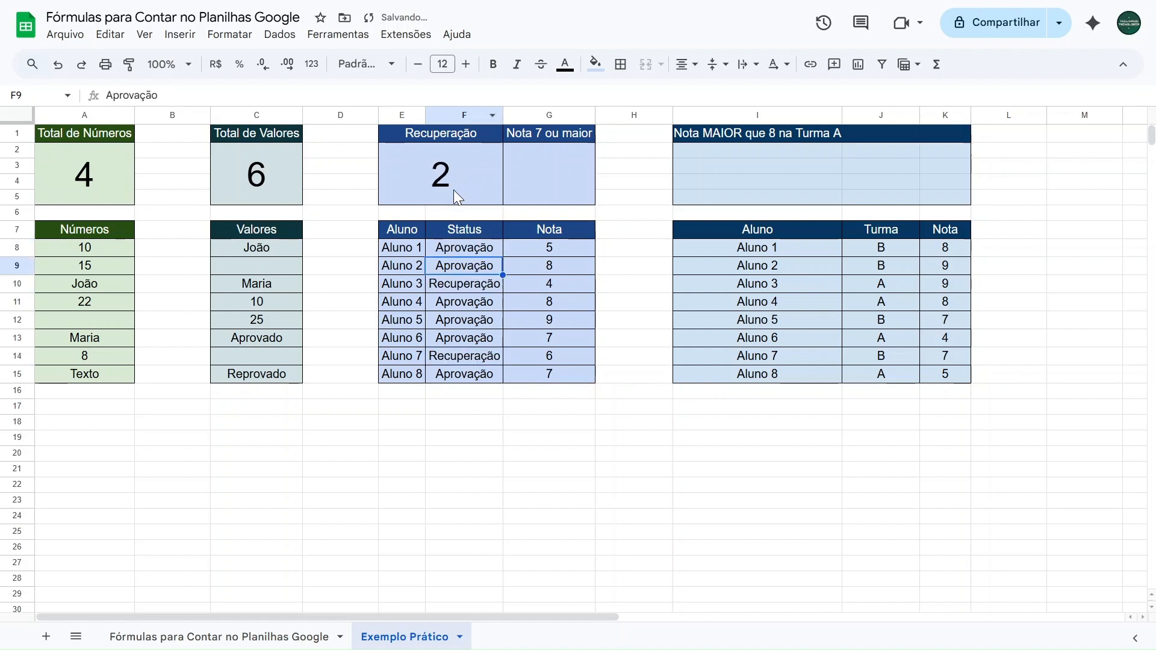
key(ctrl+z)
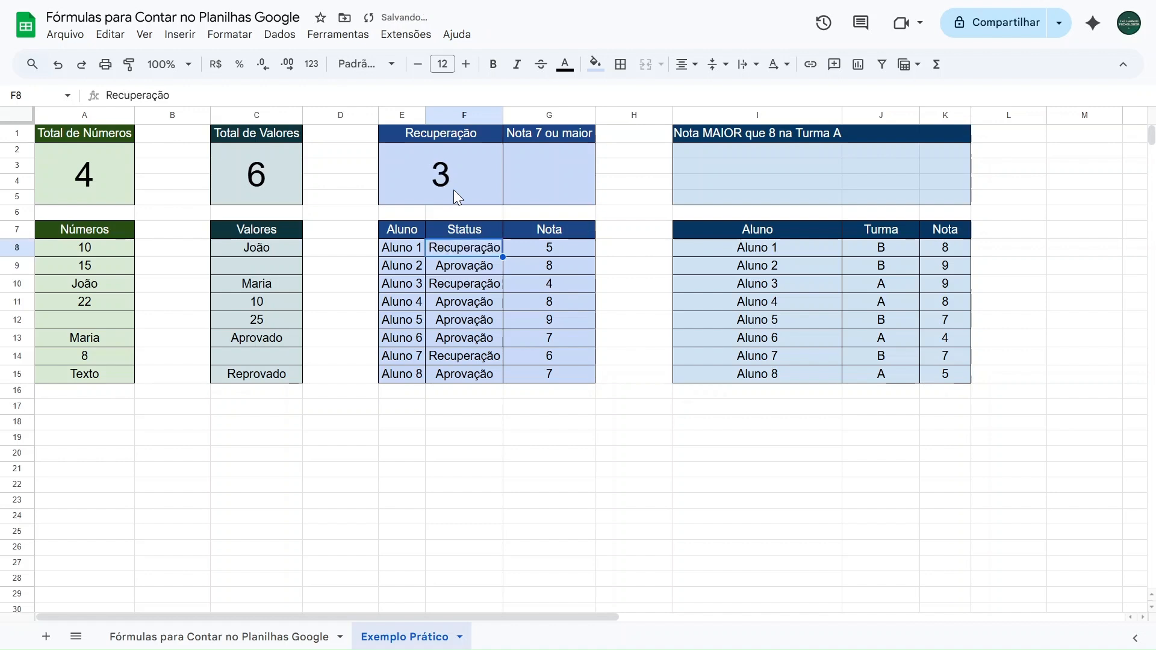
Begin a CONT.SE formula in the merged cell below the Nota 7 ou maior header, with G8:G15 as its range
click(530, 186)
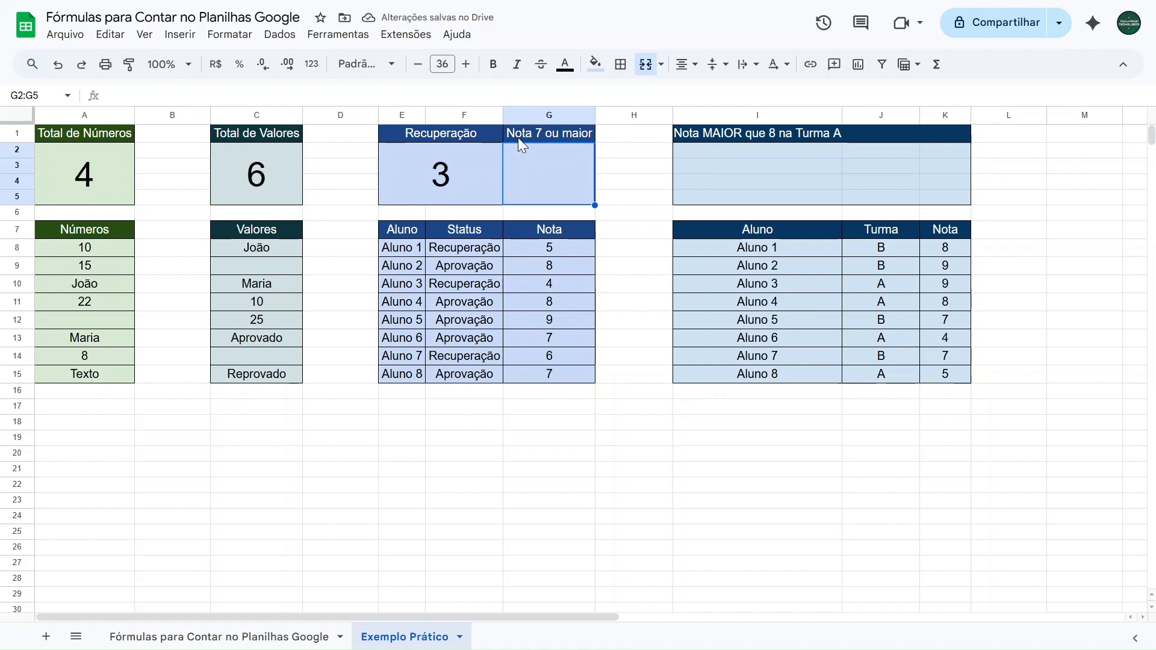
drag(563, 249, 566, 370)
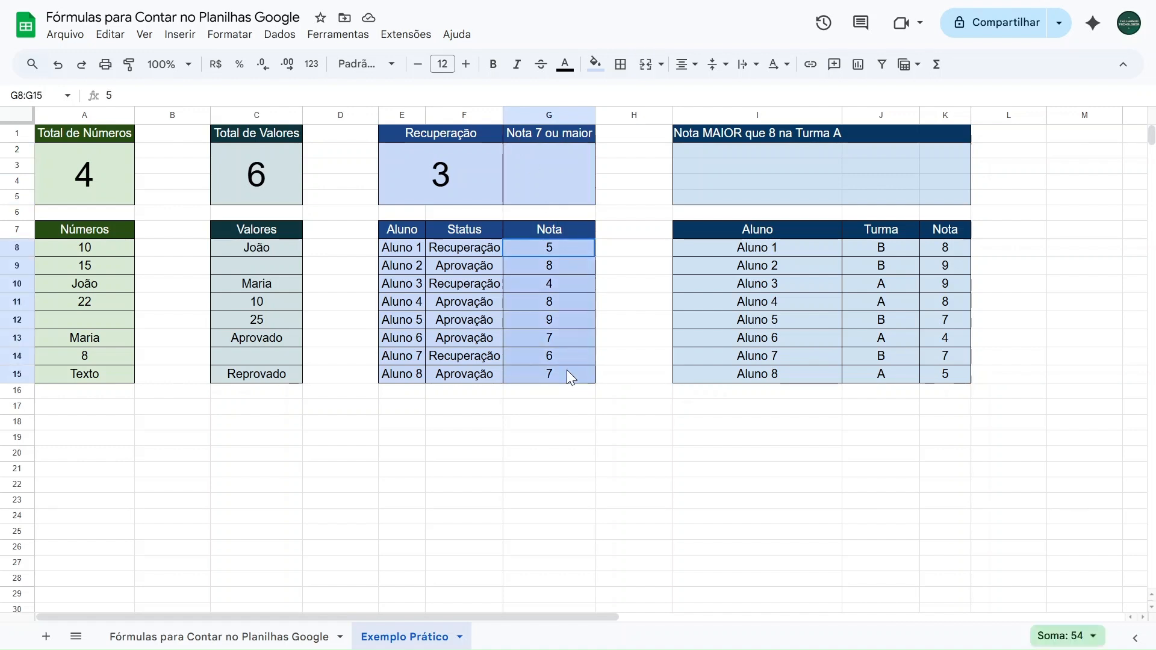
click(571, 179)
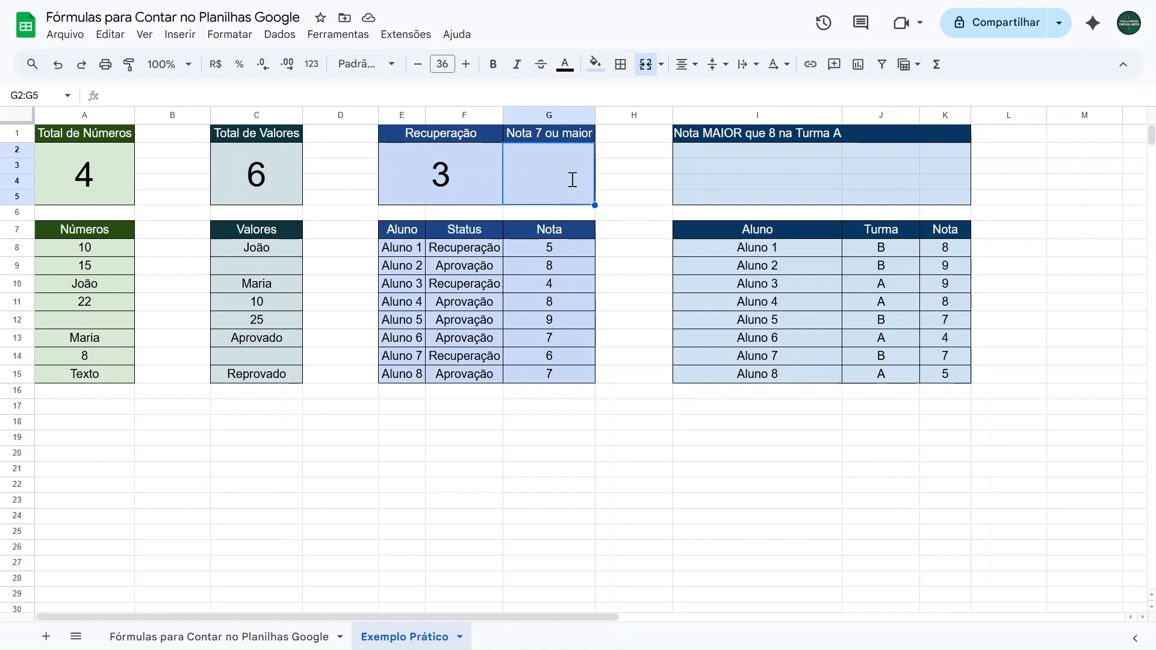
text(=cont.se)
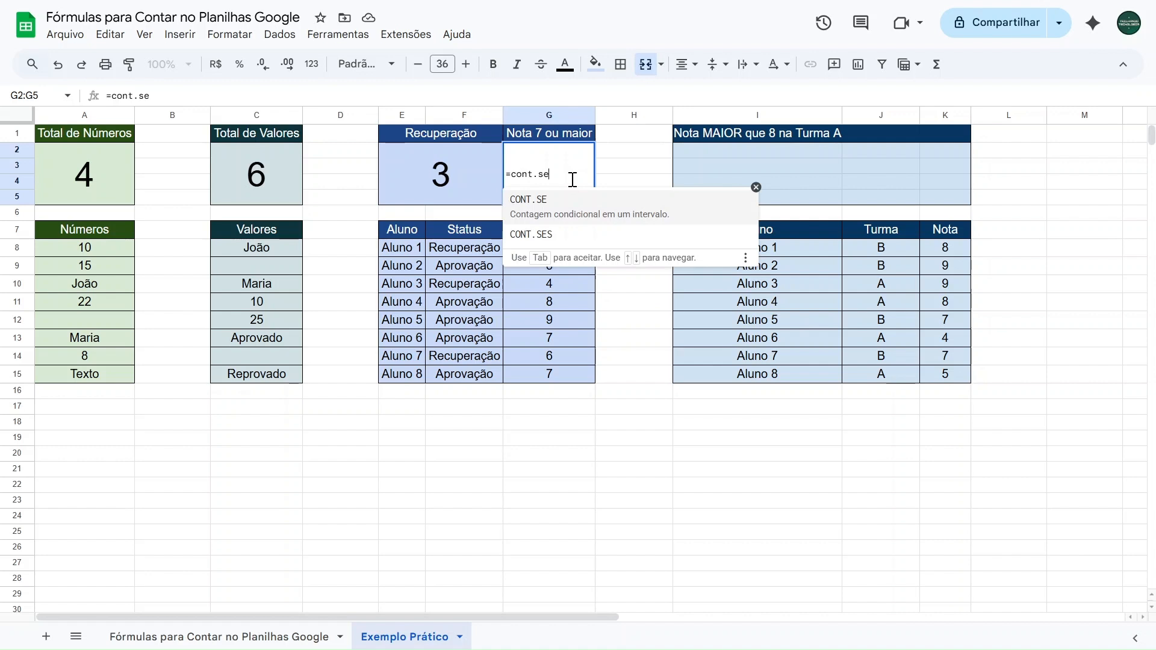
click(552, 207)
drag(557, 245, 550, 372)
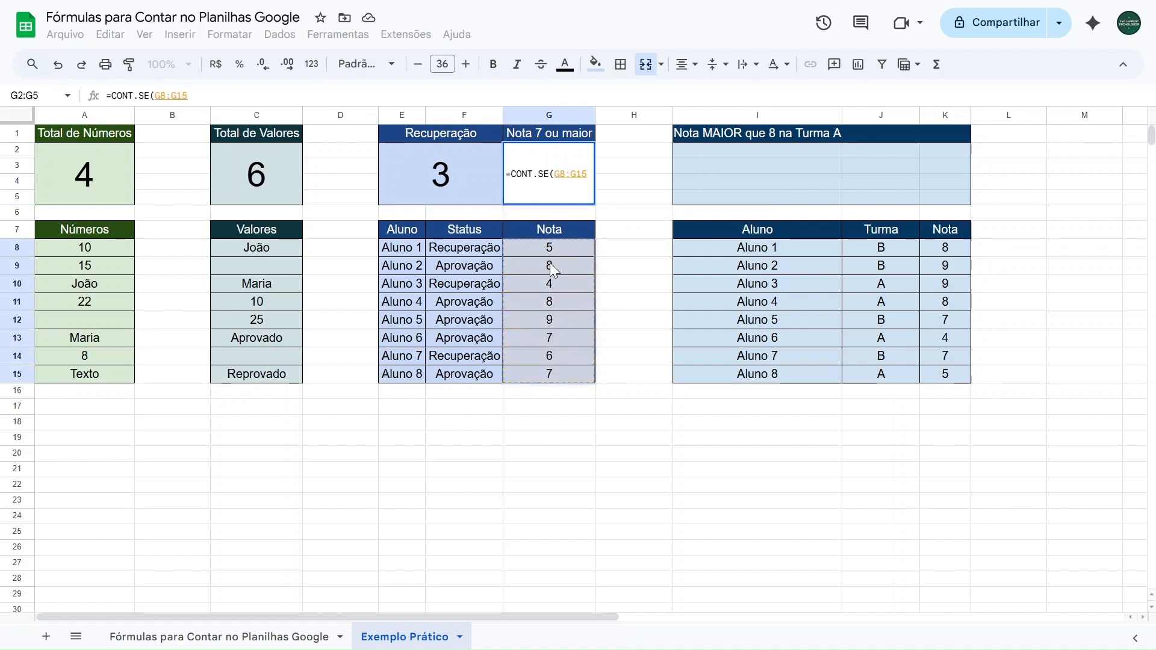
text(;)
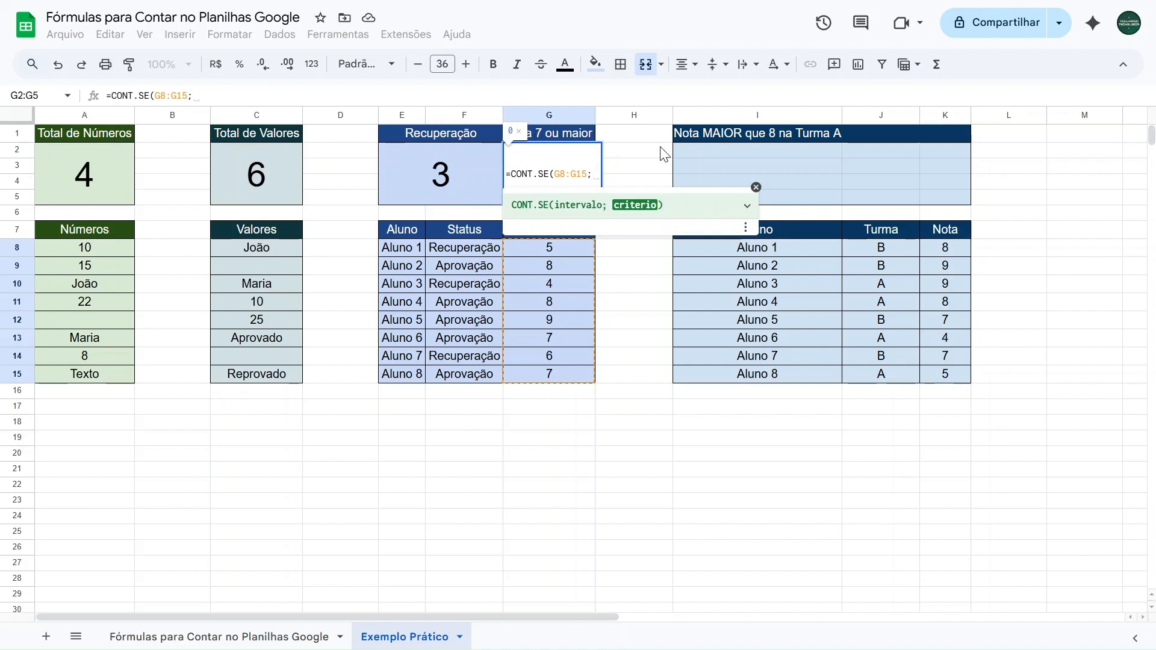
Complete the CONT.SE formula with the criterion ">=7" and enter it
text("")
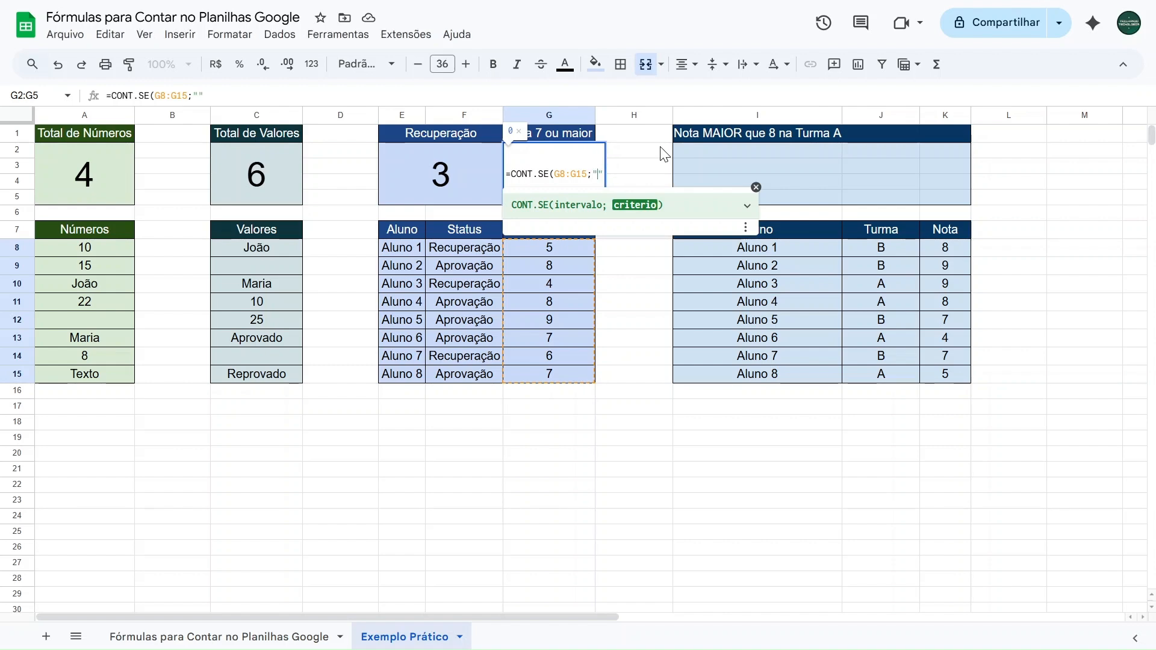
text(>)
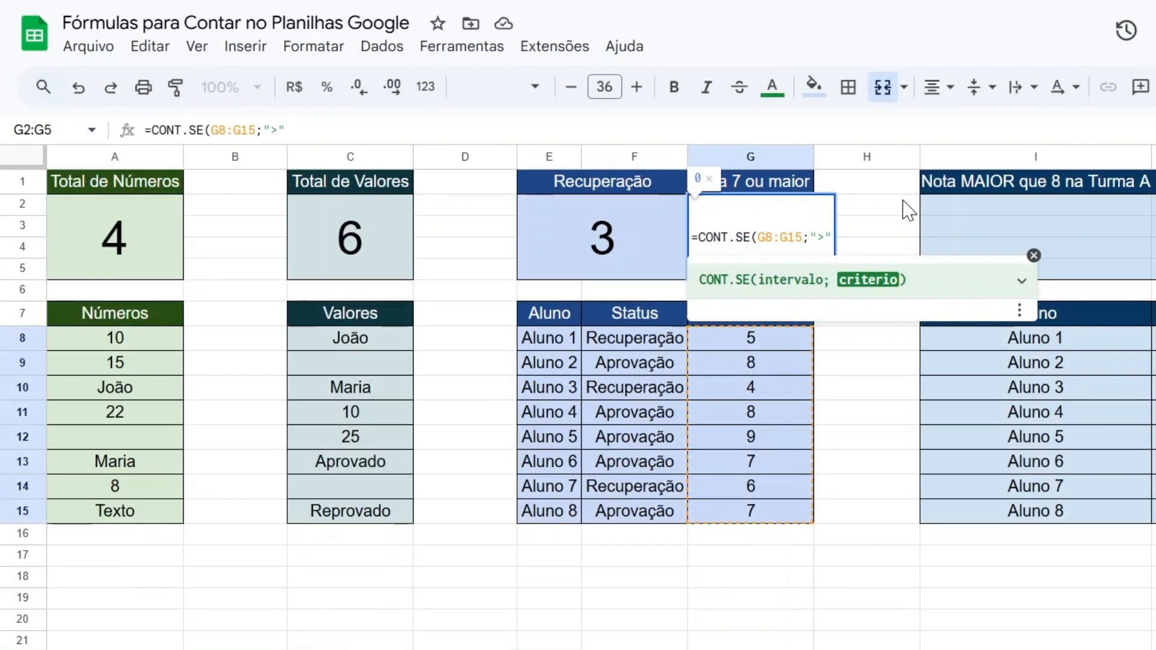
text(=)
key(Left)
key(Left)
key(shift+Right)
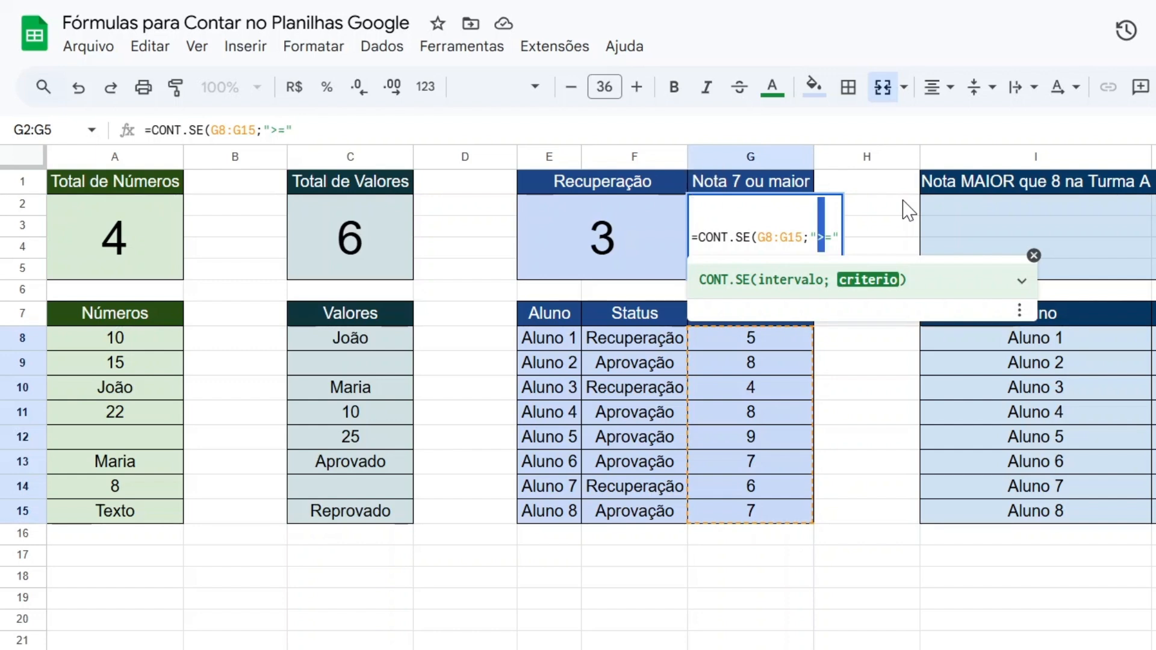
key(shift+Right)
key(Right)
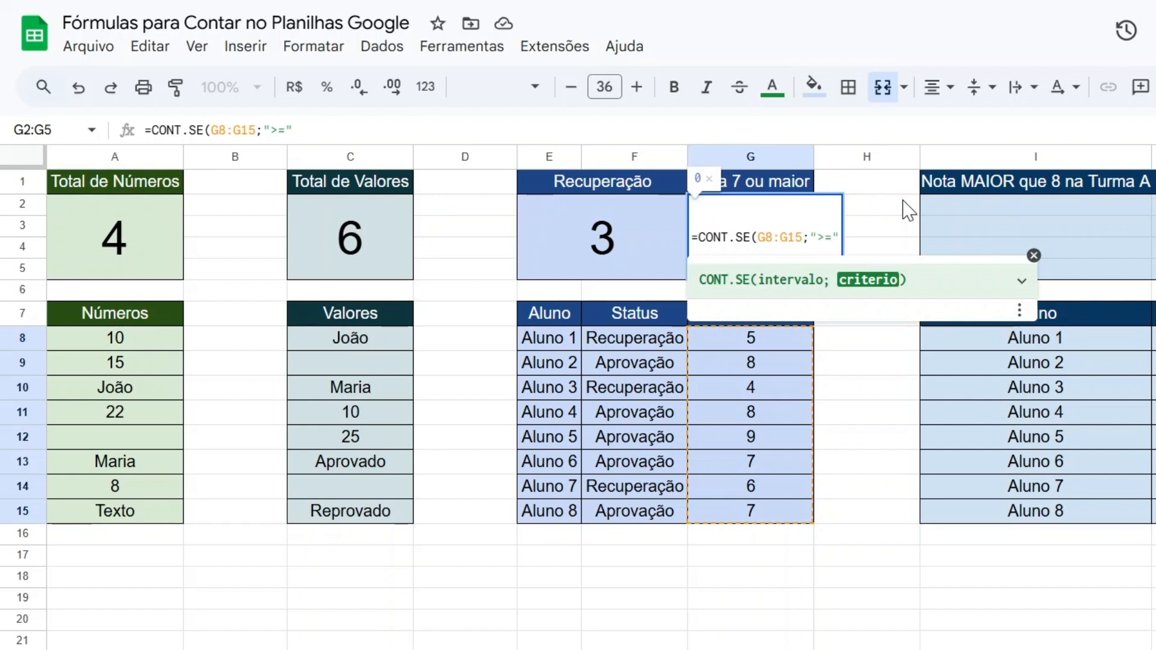
text(7")
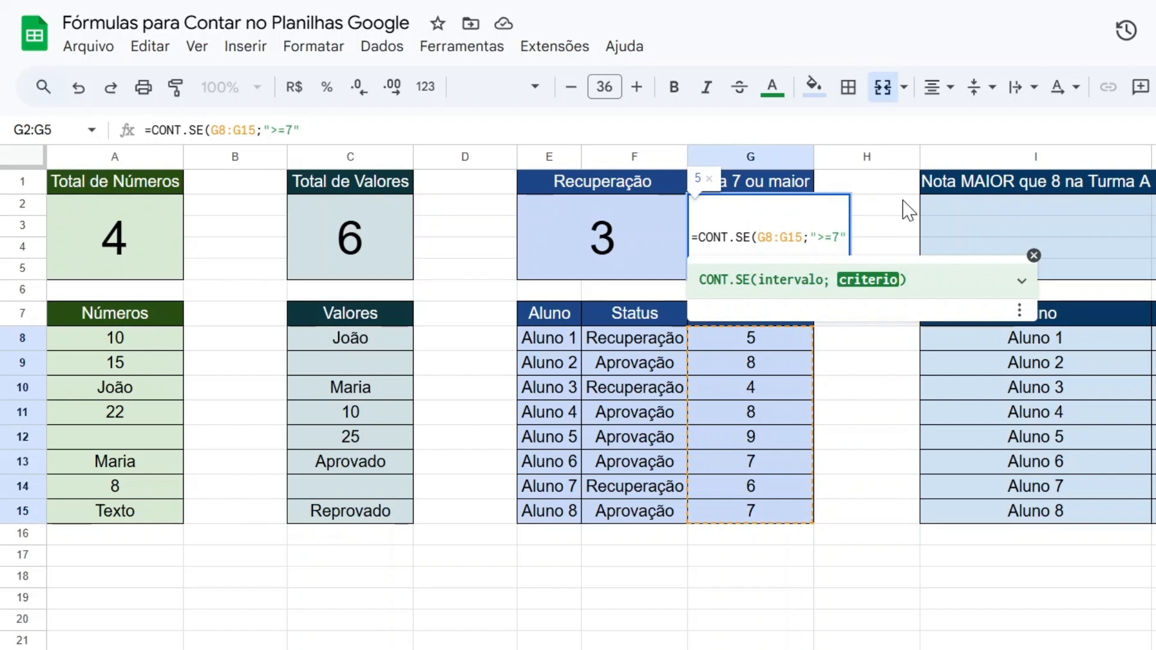
text())
key(Return)
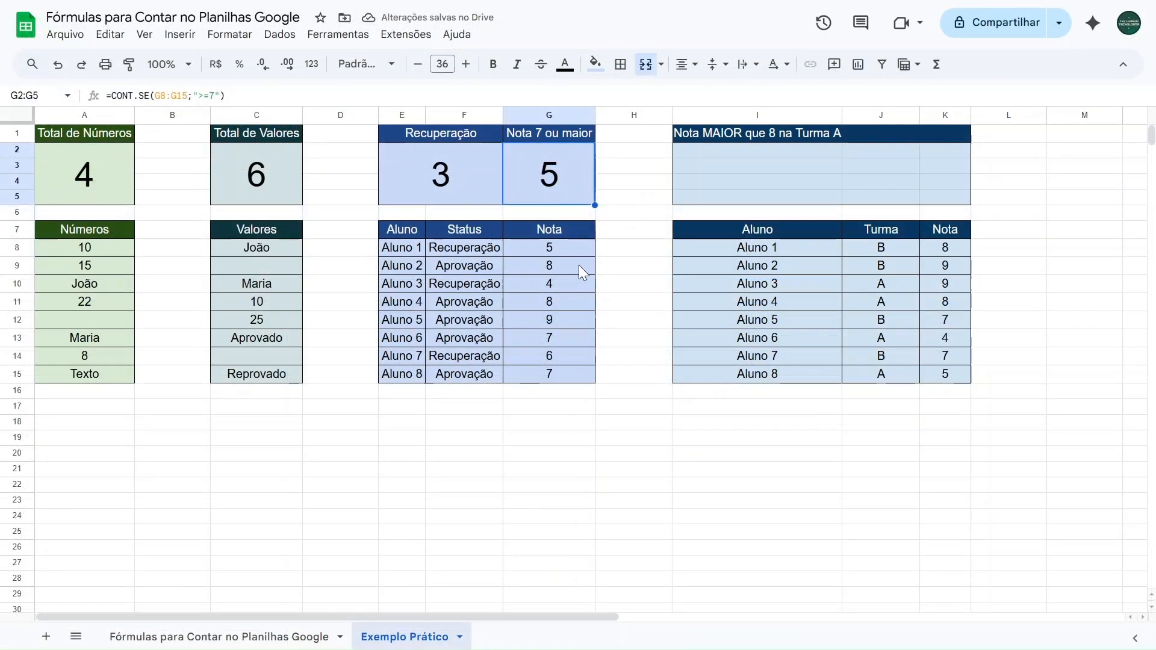
Check the grades in the Nota column, and set Aluno 2's grade to 6 to test the count
click(572, 283)
click(565, 300)
click(559, 319)
click(555, 337)
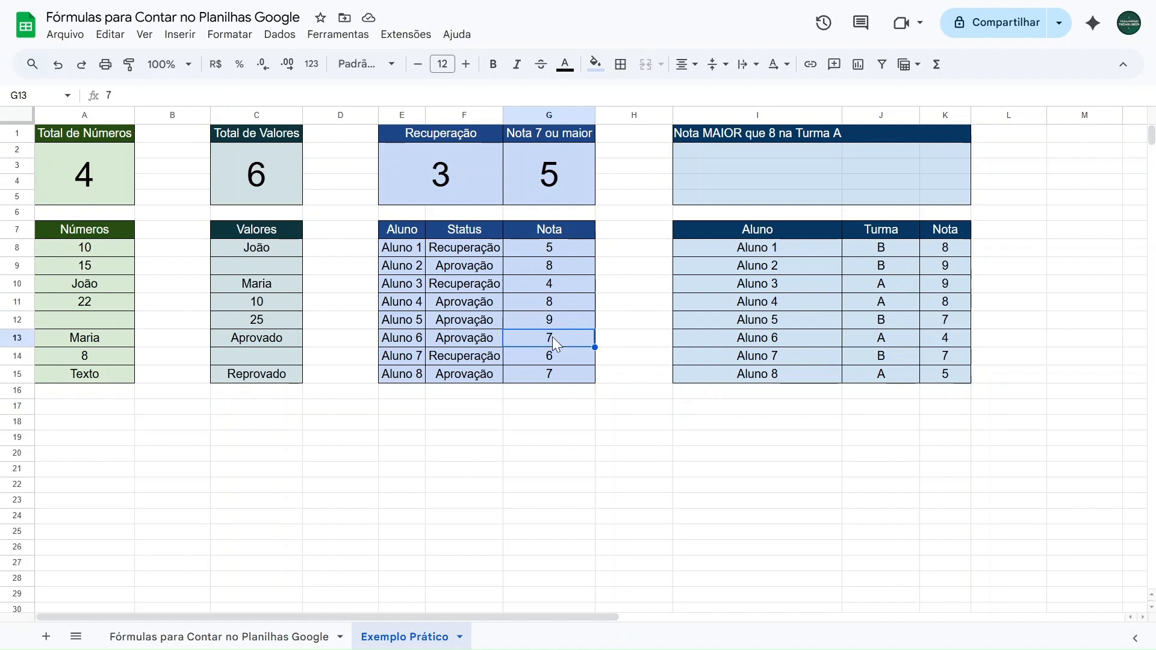
click(558, 371)
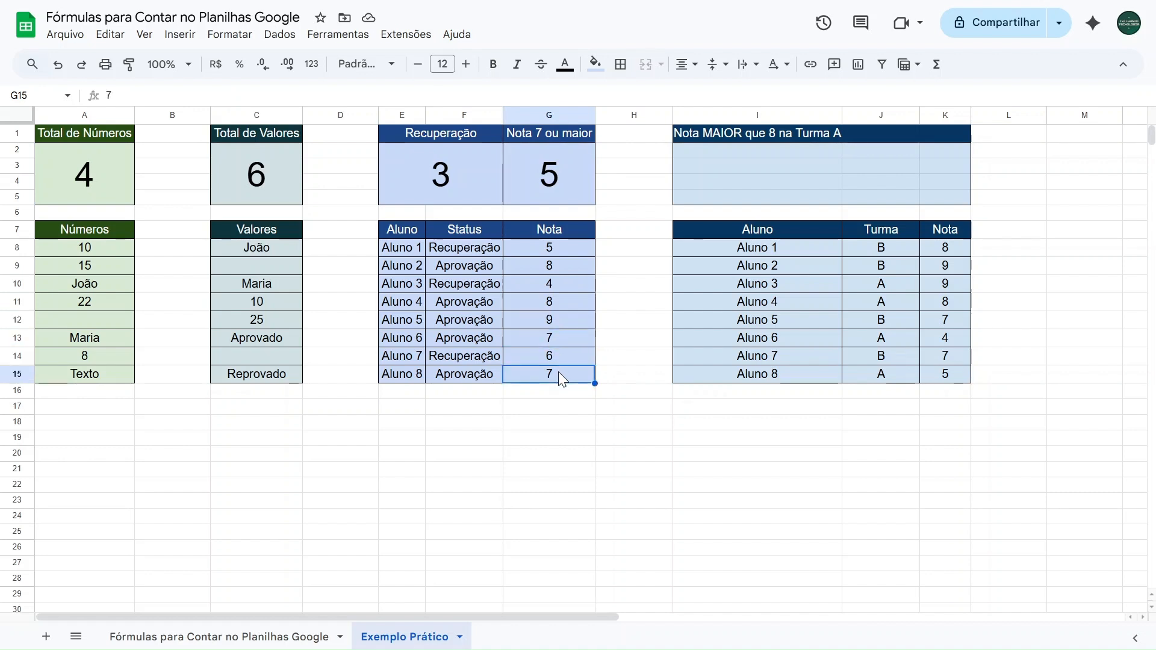
click(559, 265)
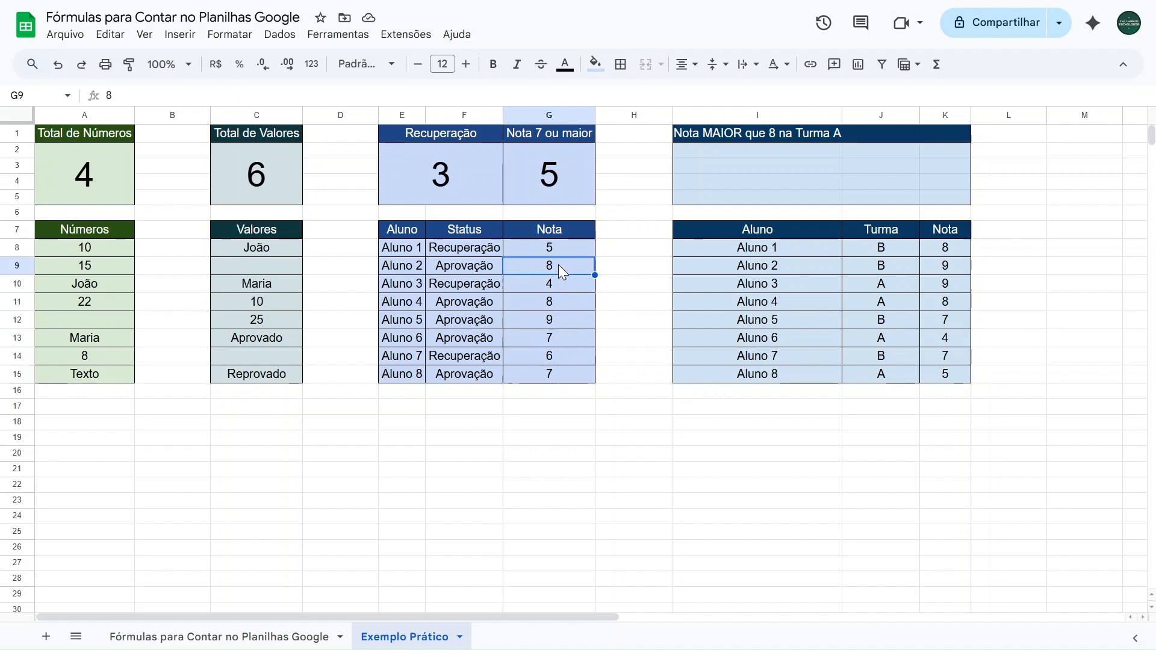
text(6)
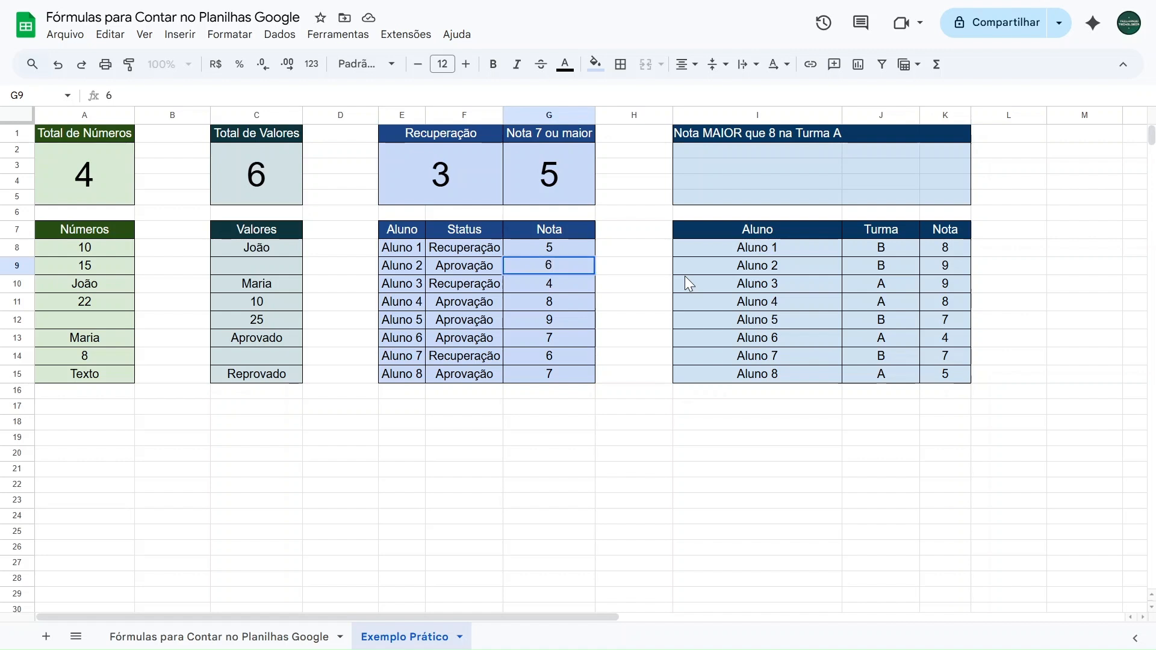
key(Return)
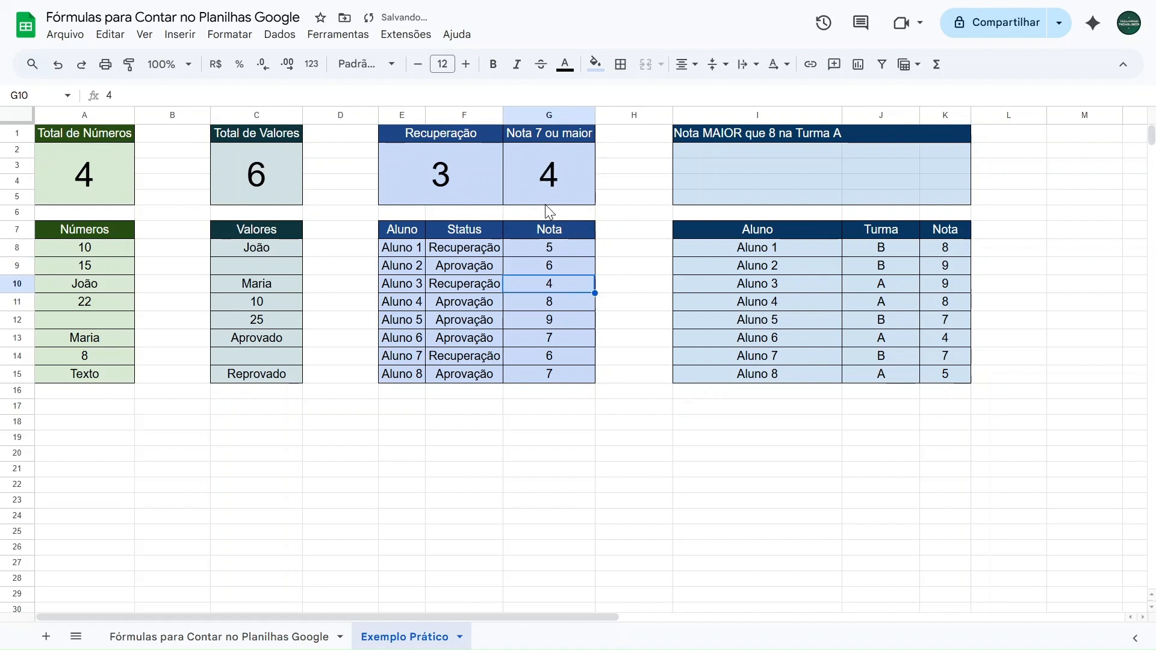
Set all the grades in G8:G15 to 7 and review the range against the count
key(Up)
key(Up)
text(7)
key(Return)
text(7 7 7 7 7 7)
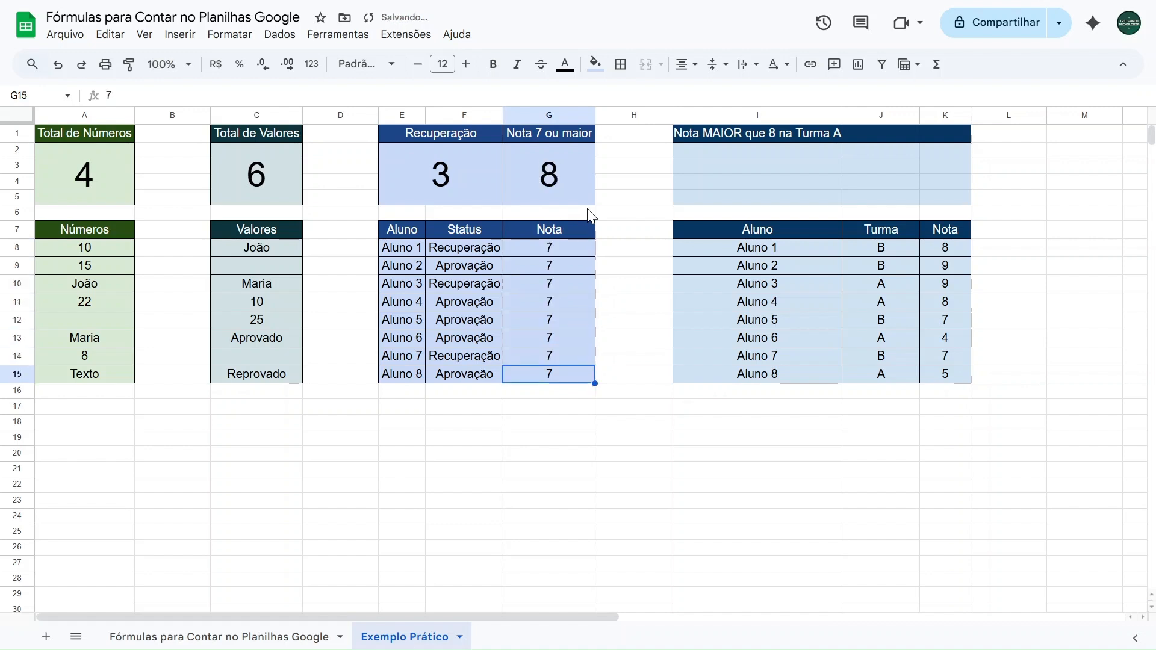
click(551, 247)
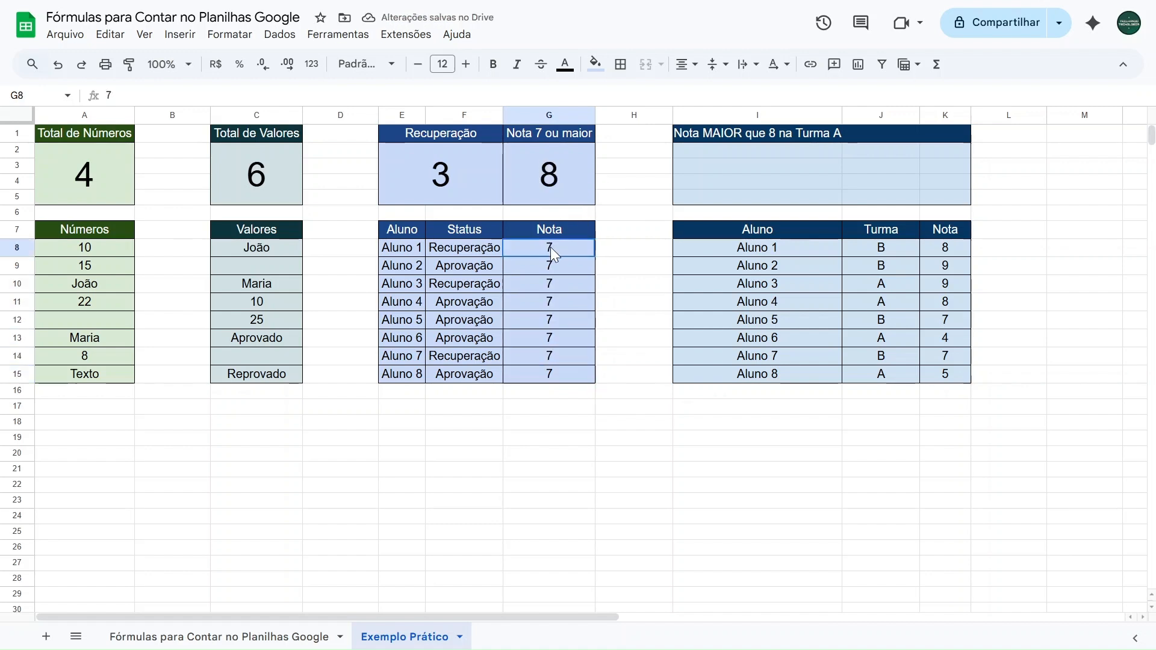
drag(551, 247, 555, 377)
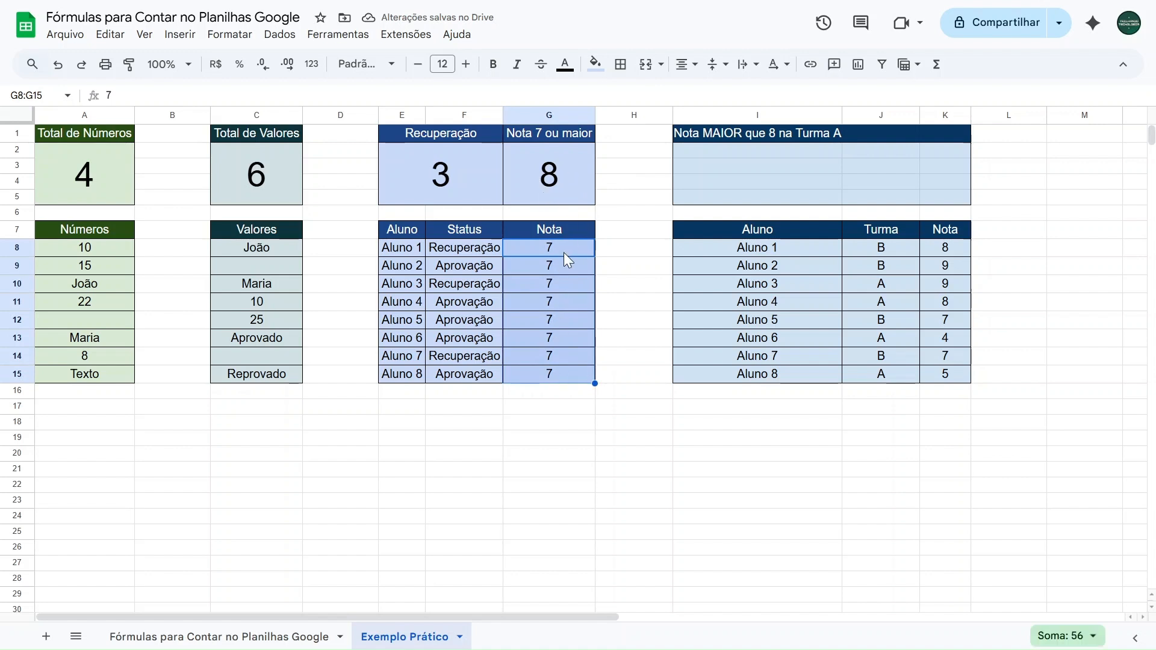
click(620, 252)
click(582, 252)
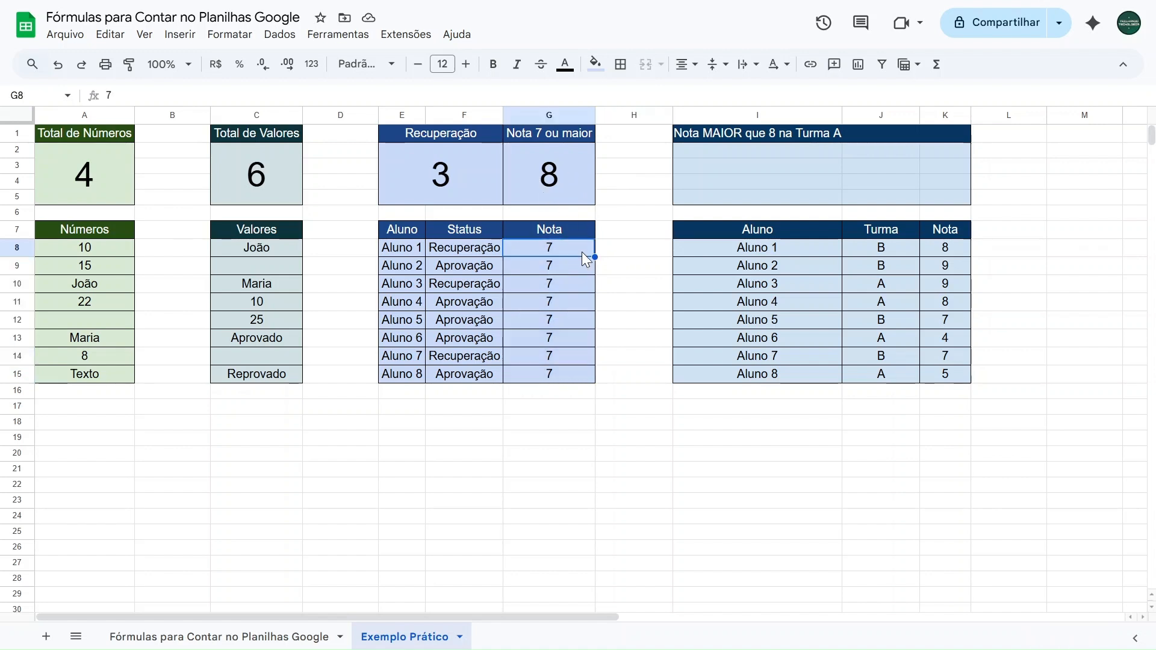
Change the criterion of the Nota 7 ou maior formula to ">7" and compare it with the grades
click(559, 138)
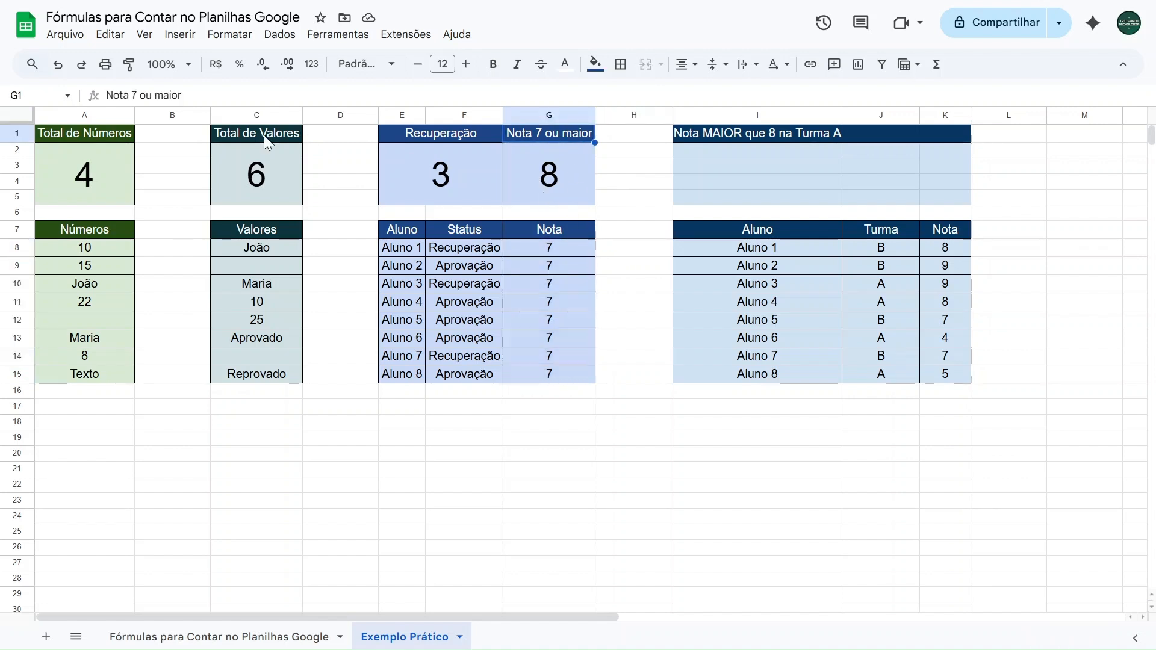
click(511, 159)
click(211, 95)
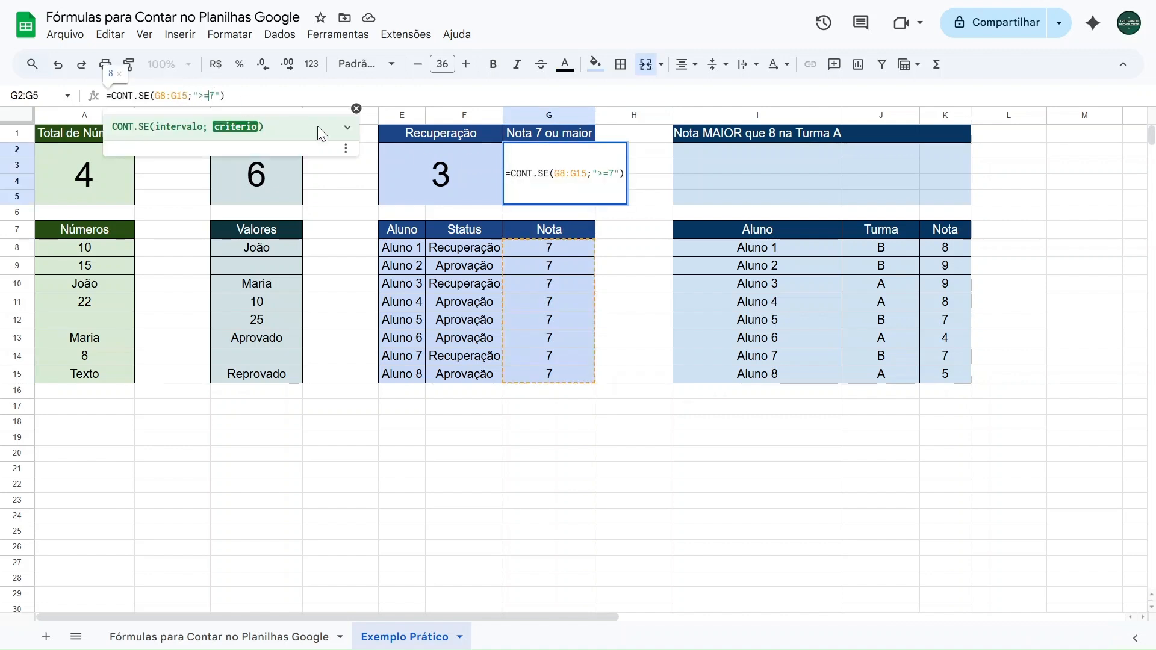
key(BackSpace)
click(246, 96)
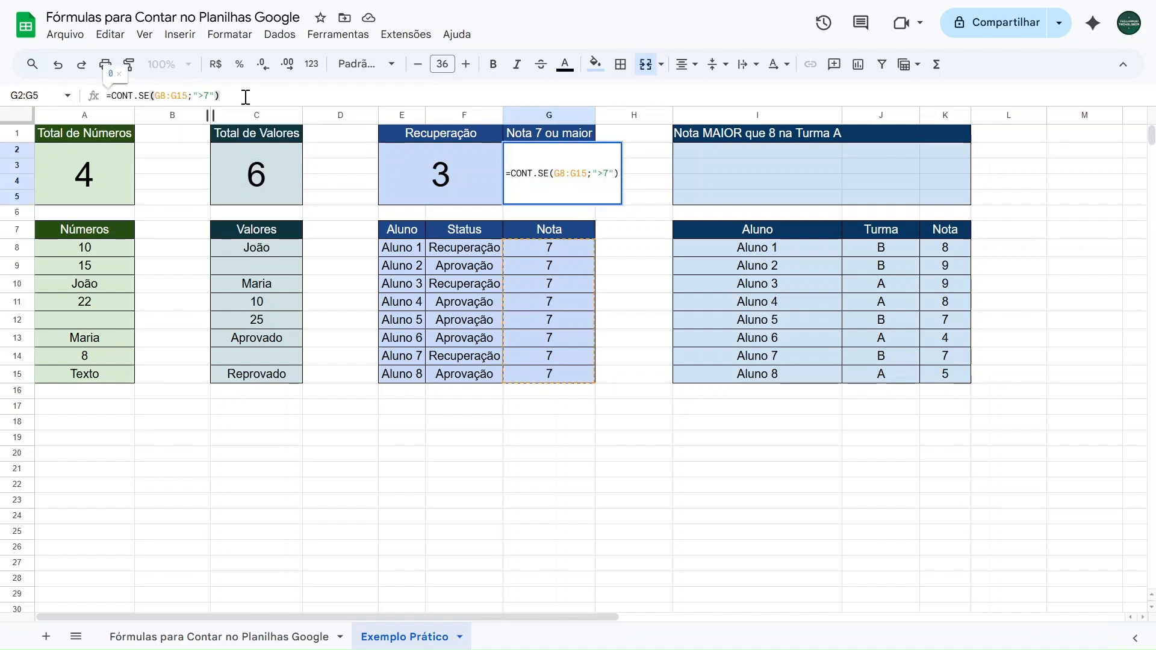
key(Return)
click(576, 248)
key(Down)
key(Down)
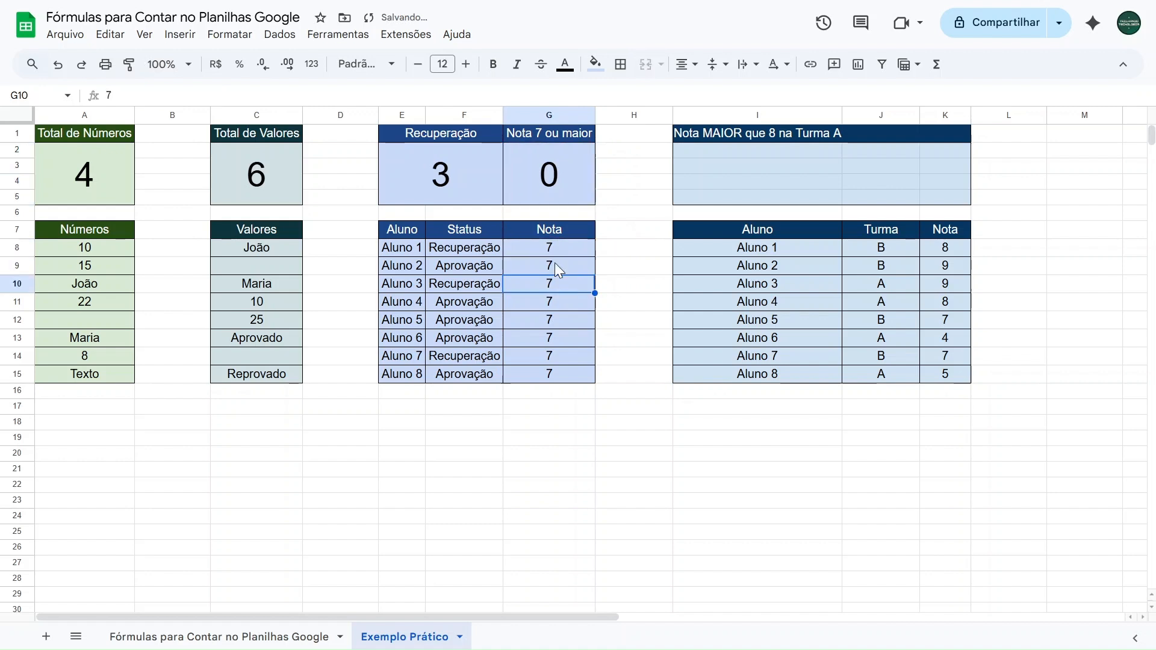
Restore the criterion of the Nota 7 ou maior formula to ">=7"
click(561, 197)
click(203, 96)
text(=)
key(Return)
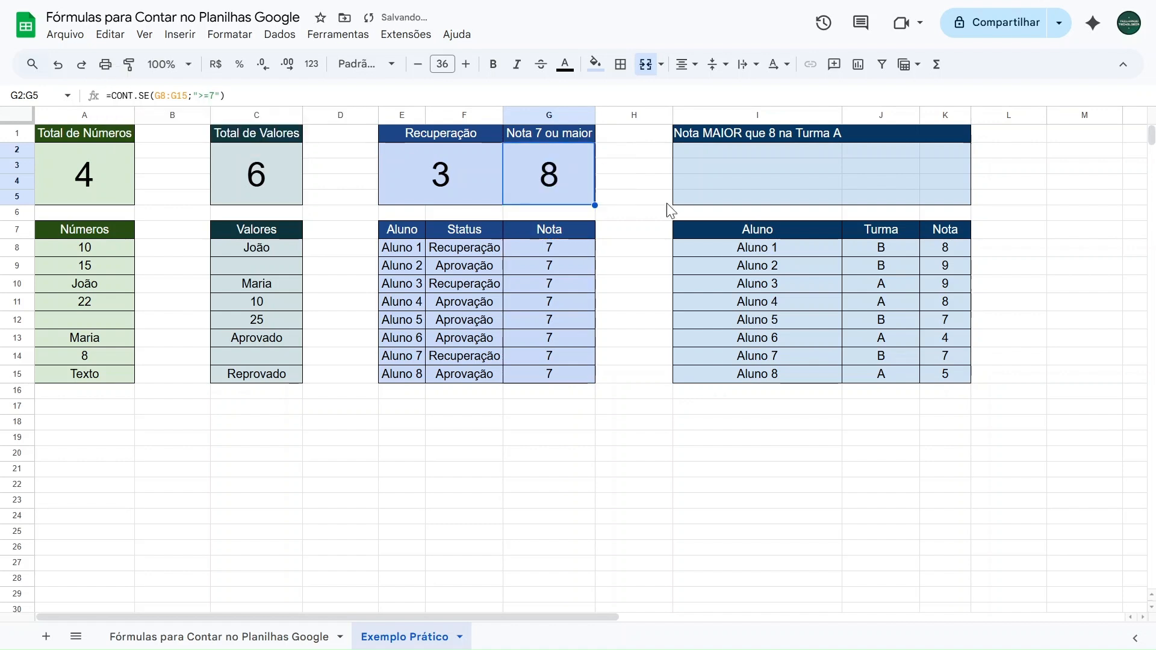
Set the grades of Aluno 1 to 3 to 6, 5 and 8, and those of Aluno 5 to 8 to 9, 5, 6 and 8
click(530, 246)
text(6)
key(Return)
text(5)
key(Return)
text(8)
key(Return)
key(Return)
text(9)
key(Return)
text(5)
key(Return)
text(6)
key(Return)
text(8)
key(Return)
click(552, 371)
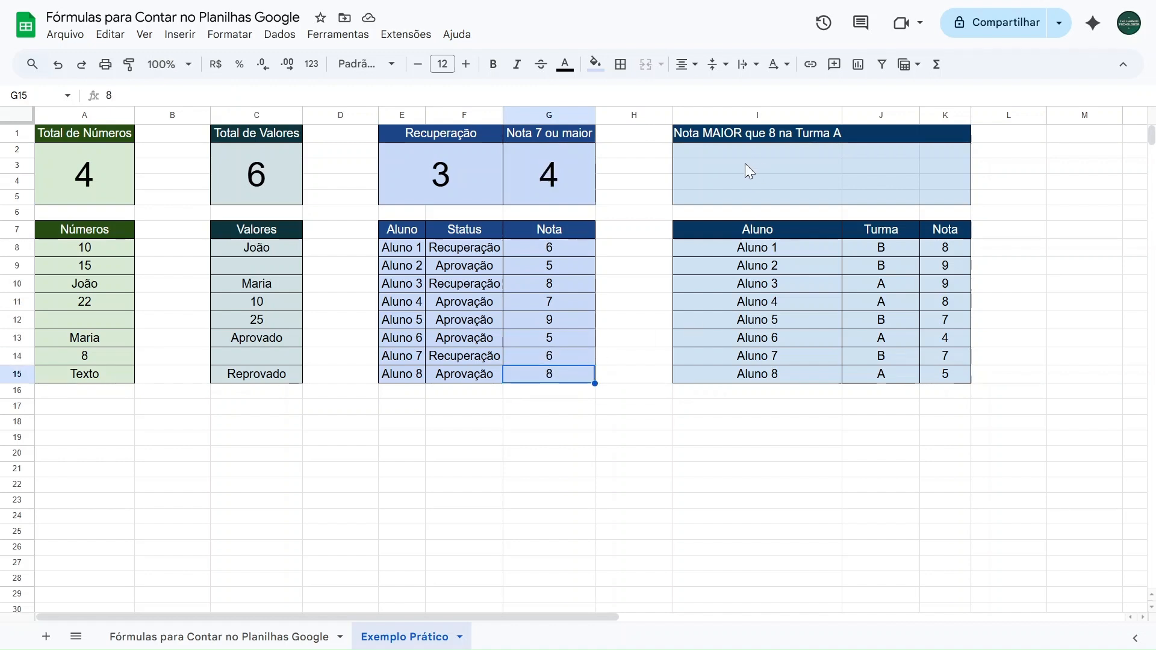
Examine the grades and classes in the Turma table, and dismiss the suggestion to convert them to dropdown chips
drag(753, 137, 945, 377)
click(884, 413)
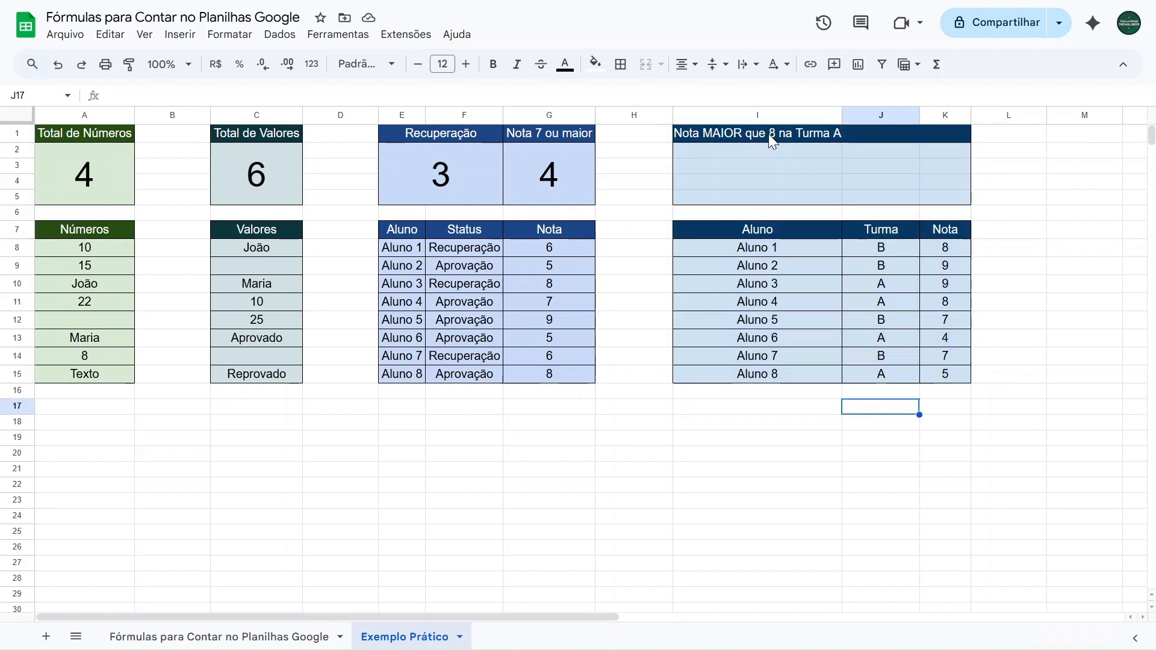
click(937, 249)
click(944, 267)
click(947, 287)
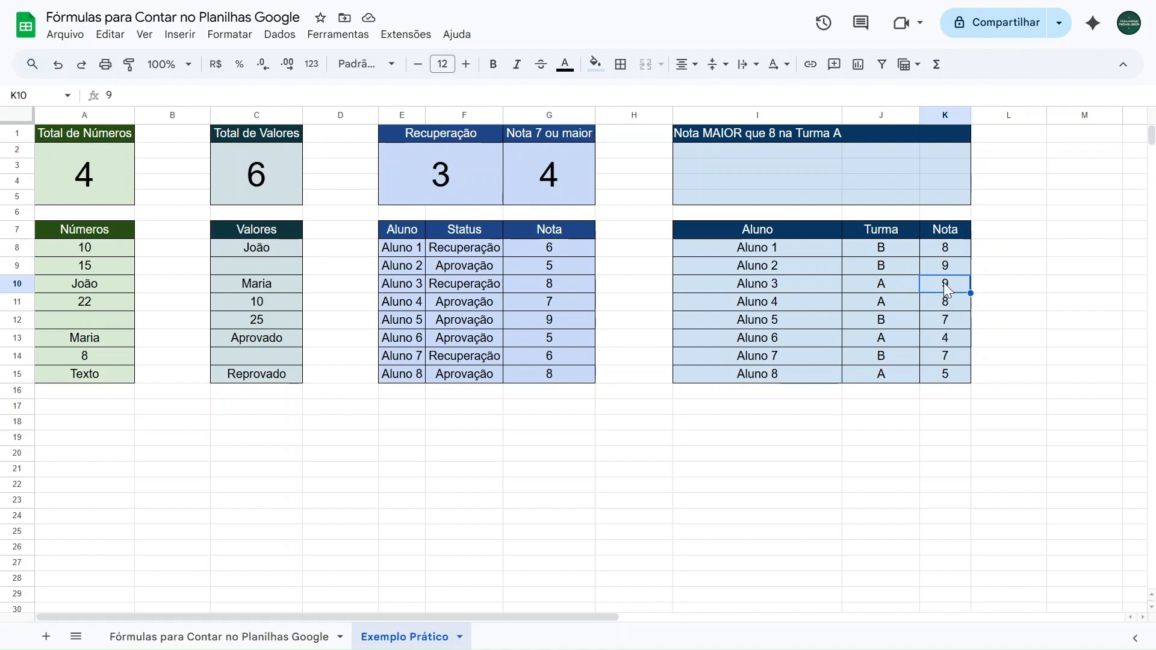
click(946, 304)
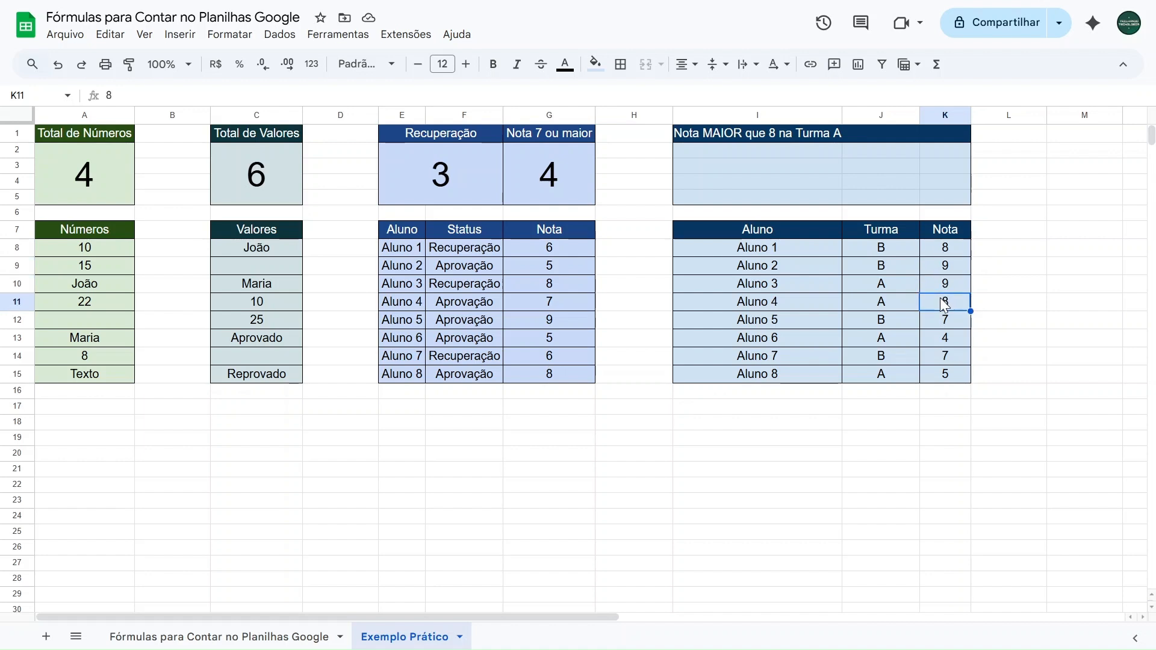
click(908, 301)
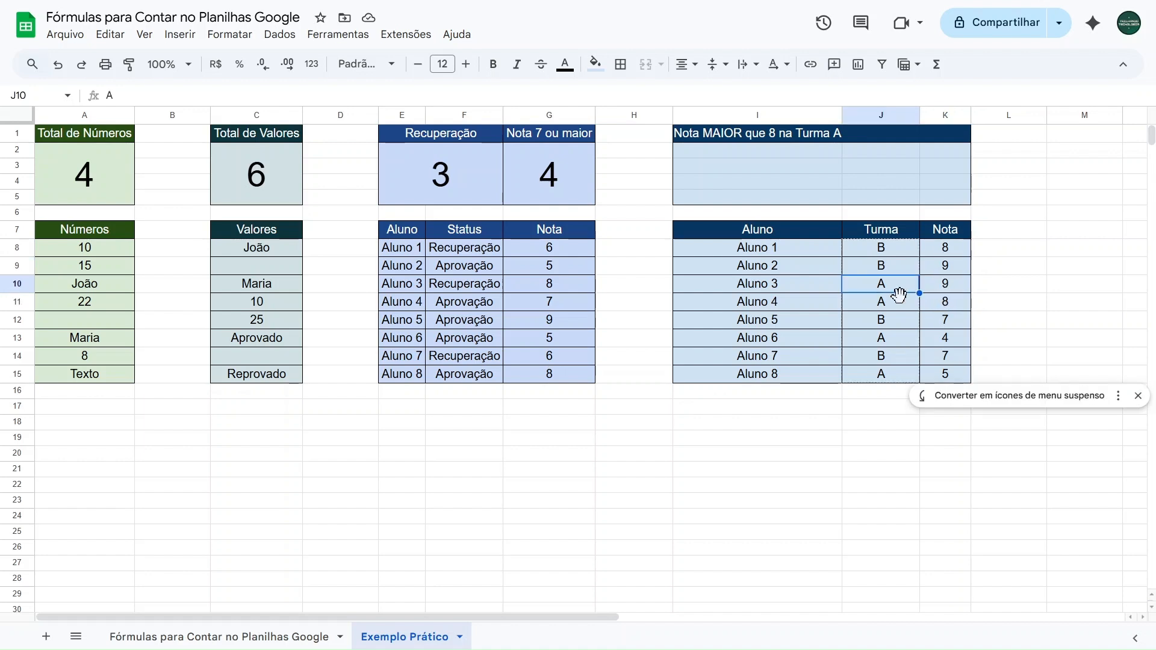
click(1137, 395)
click(896, 444)
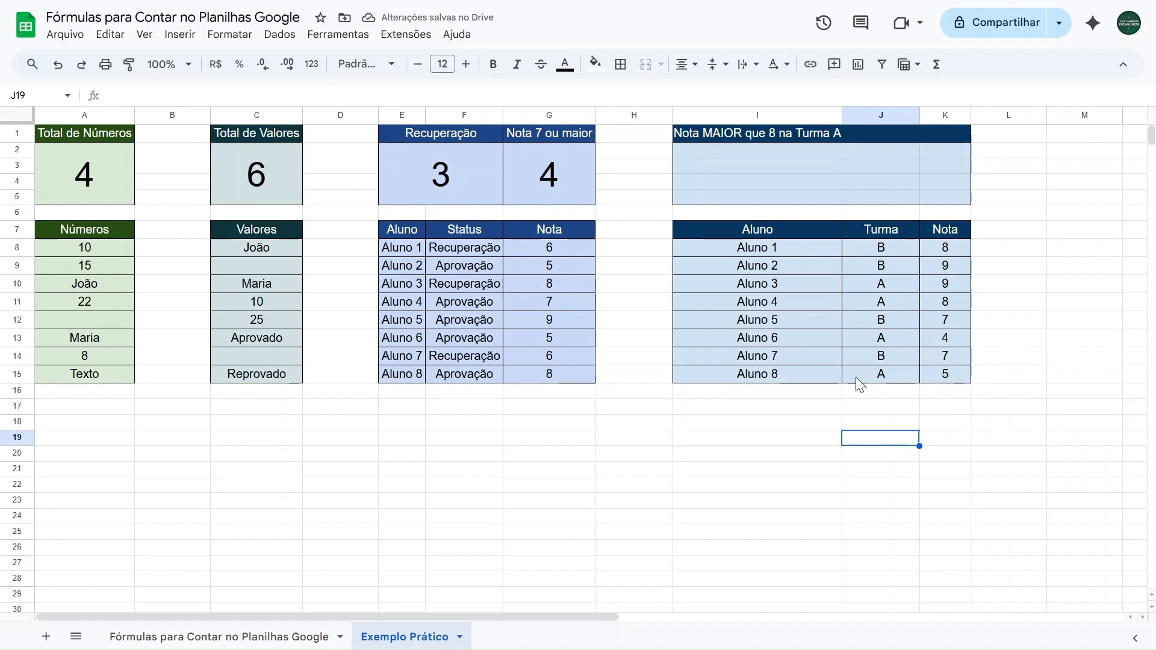
Merge the header cells I1:K1 and the result cells I2:K5, and set the merged result cell's font size to 36
drag(703, 135, 938, 131)
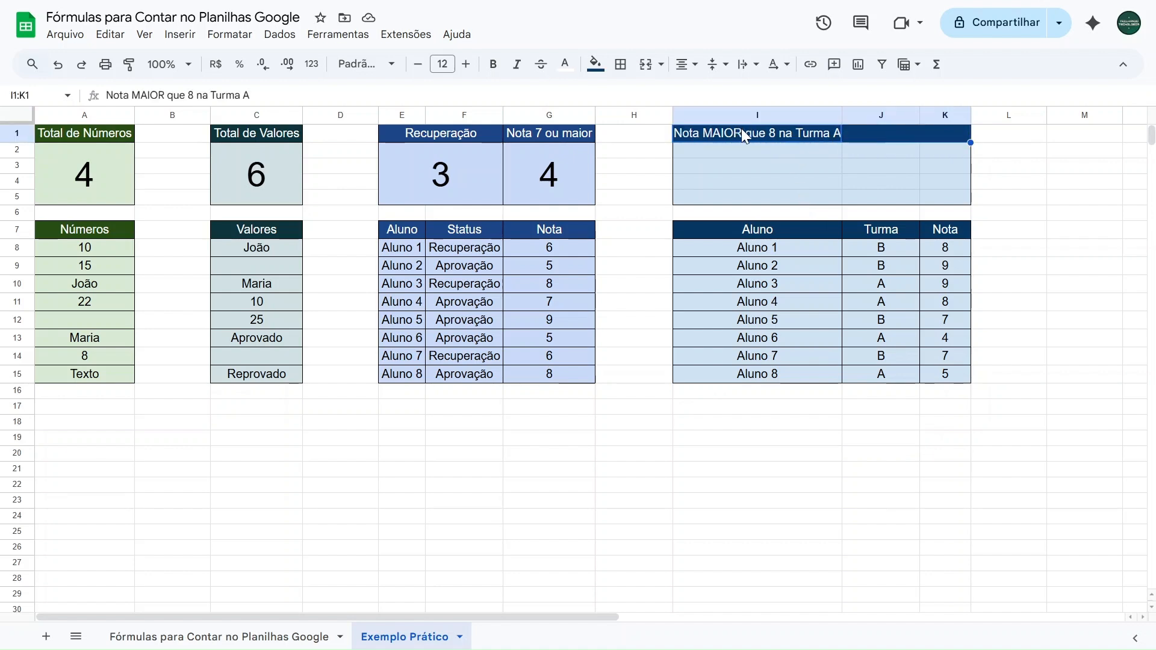
click(648, 68)
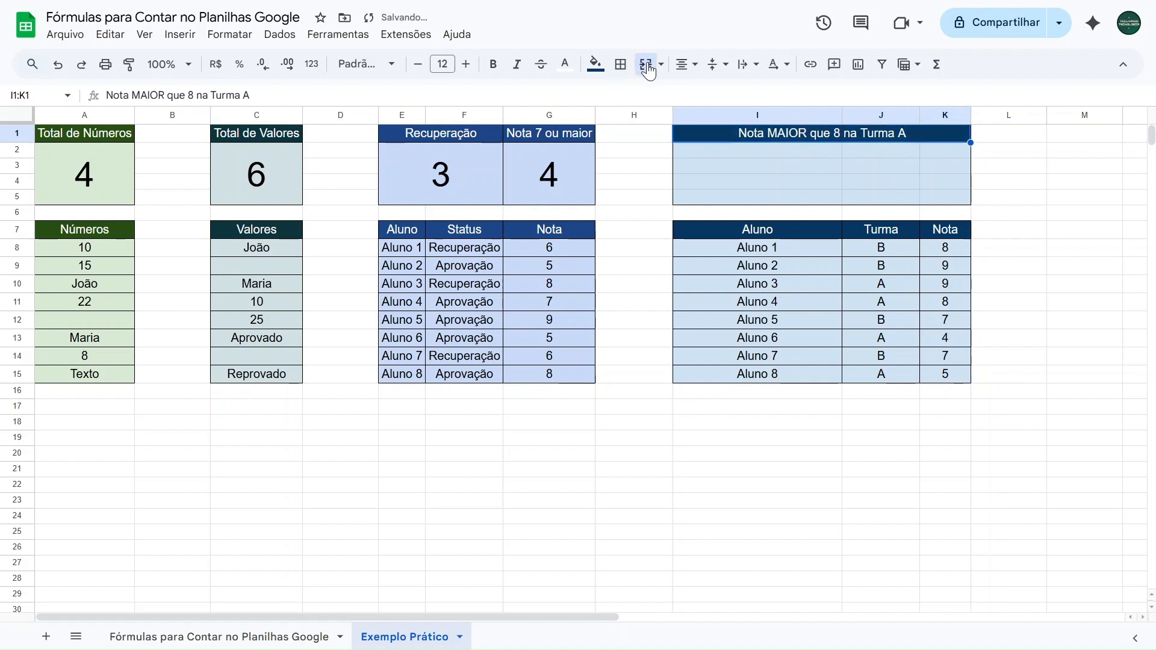
click(800, 157)
click(799, 165)
click(807, 180)
drag(776, 147, 942, 198)
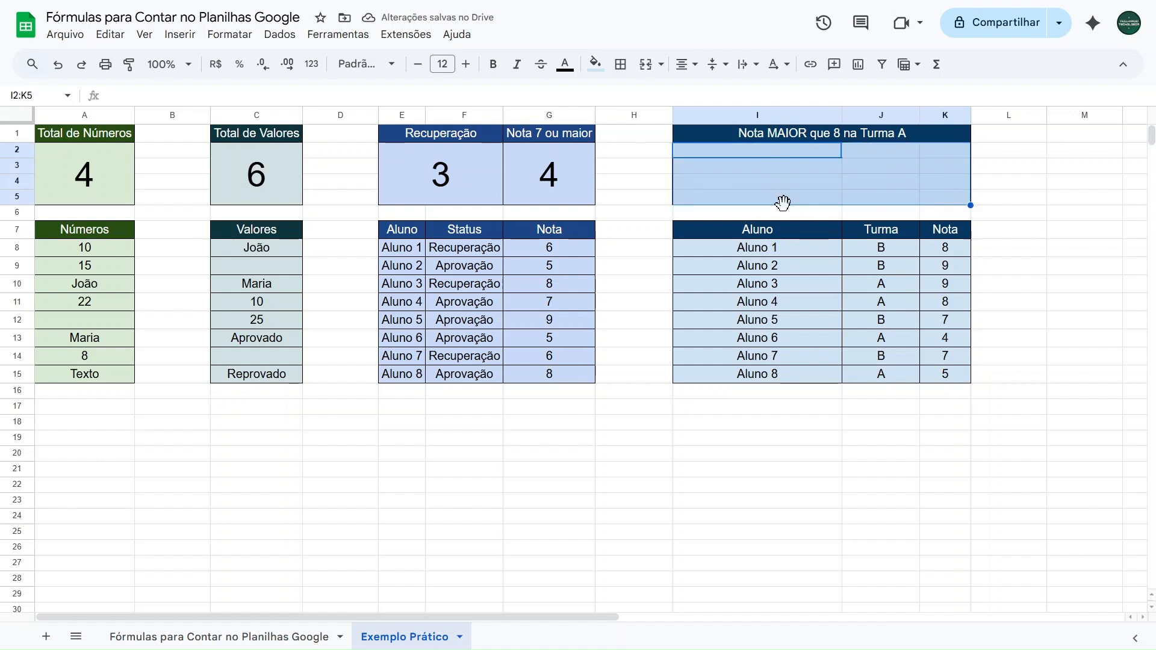
click(649, 67)
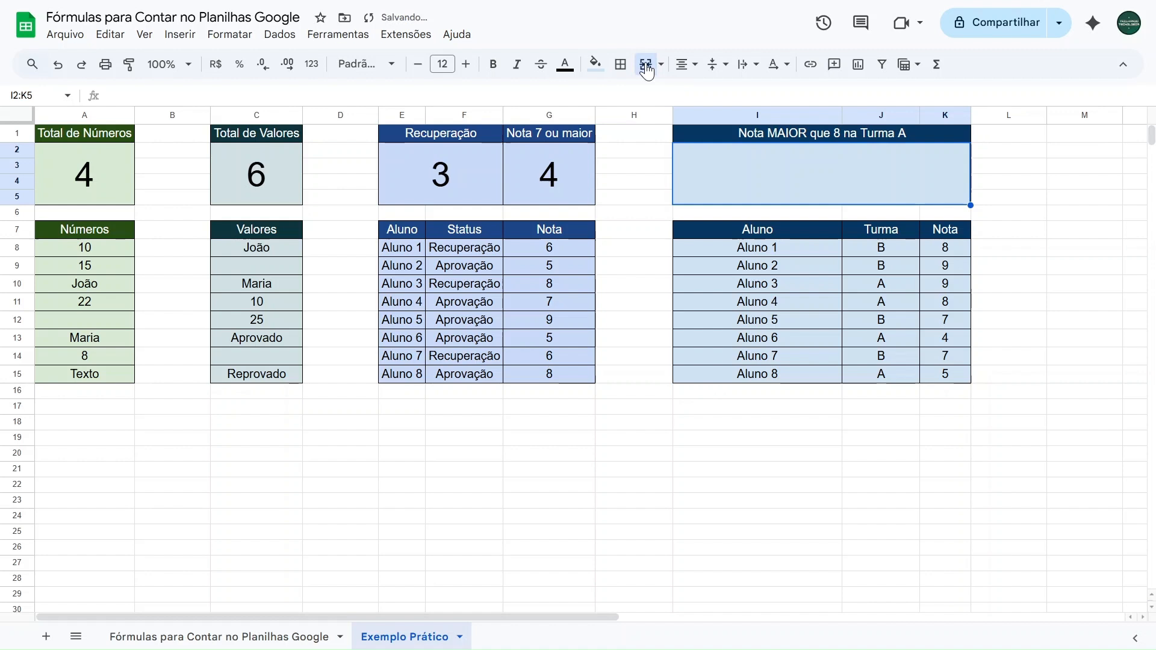
click(446, 63)
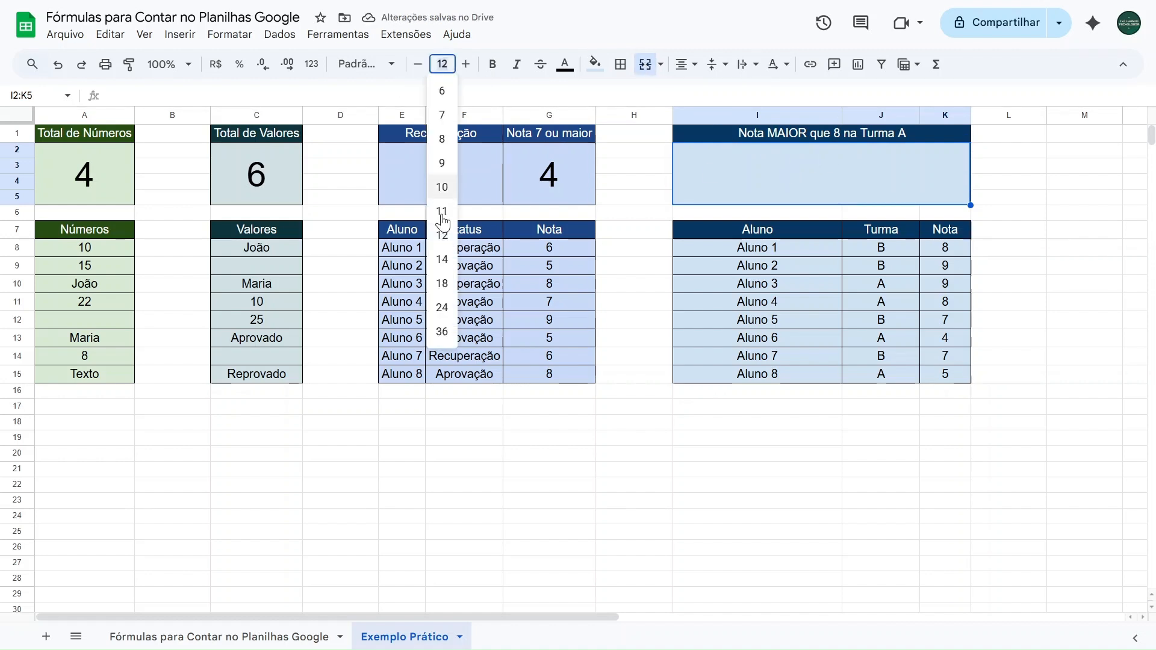
click(445, 335)
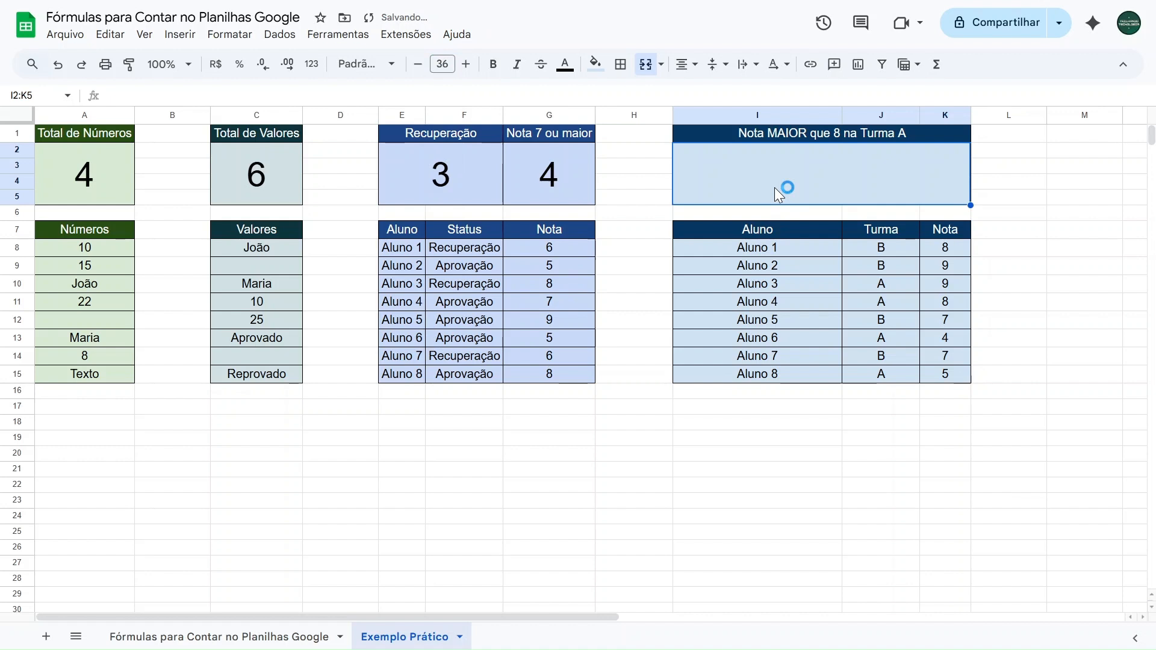
Start a CONT.SES formula in the result cell under Nota MAIOR que 8 na Turma A, using grade range K8:K15 and criterion ">8"
text(=cont.ses)
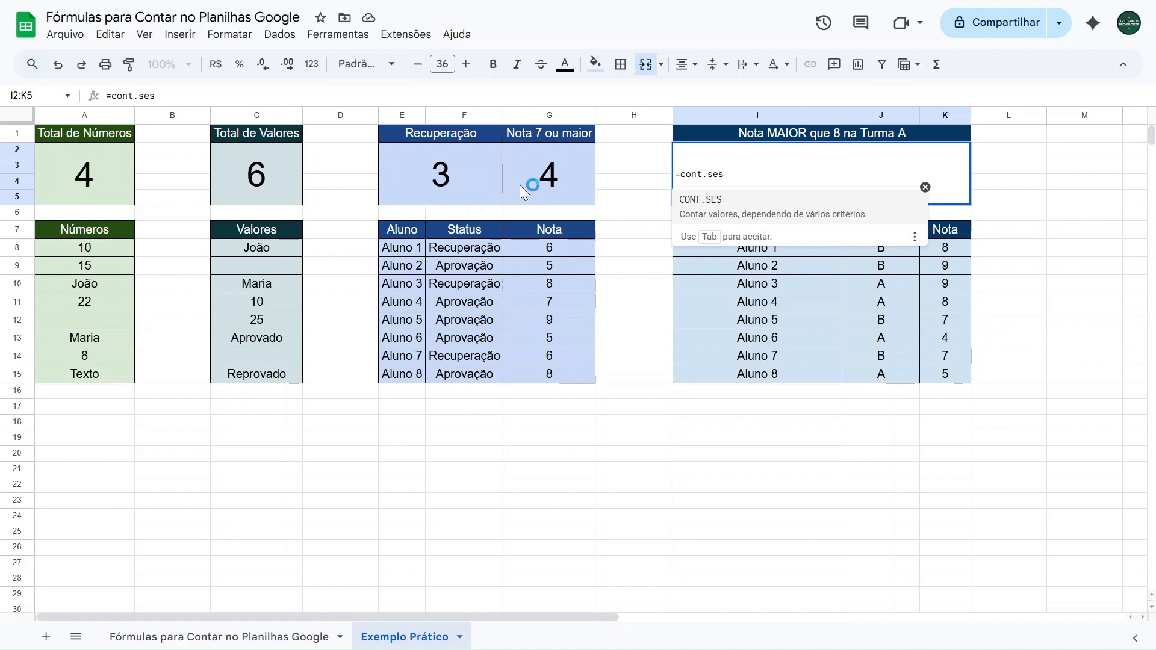
click(740, 208)
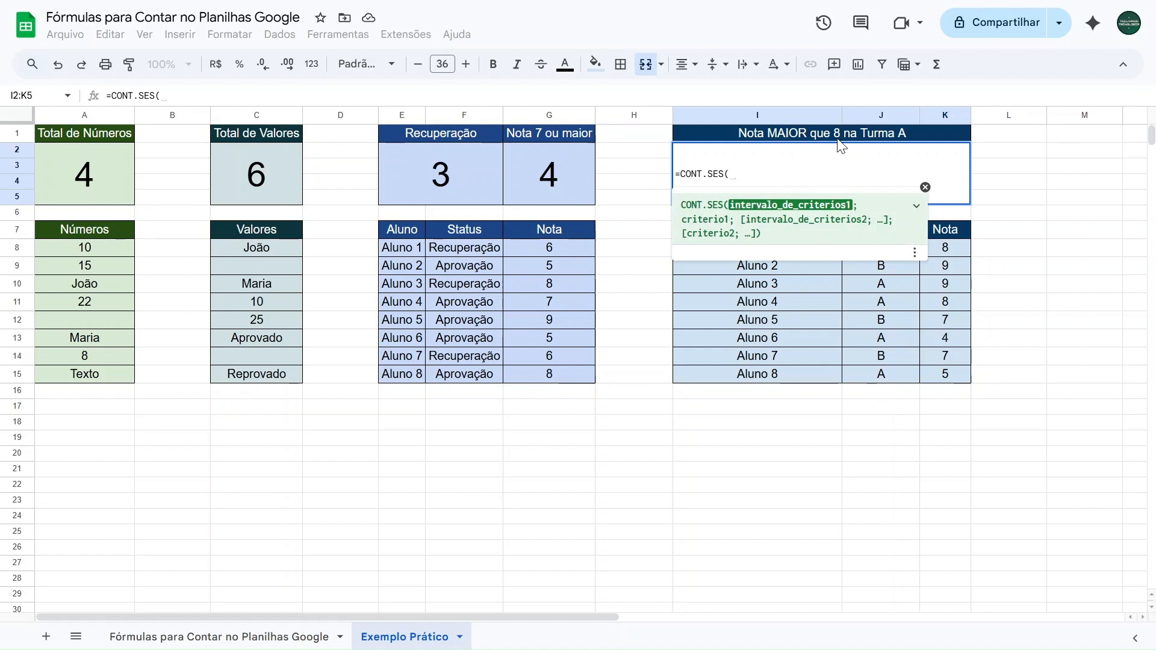
drag(947, 250, 947, 371)
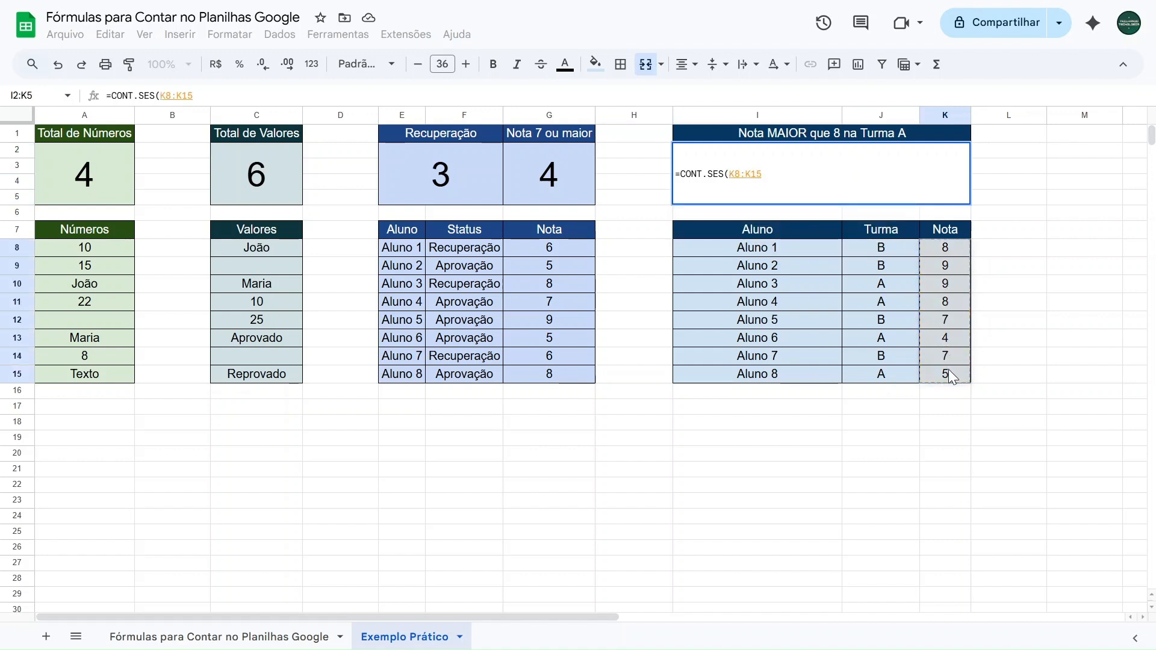
text(;)
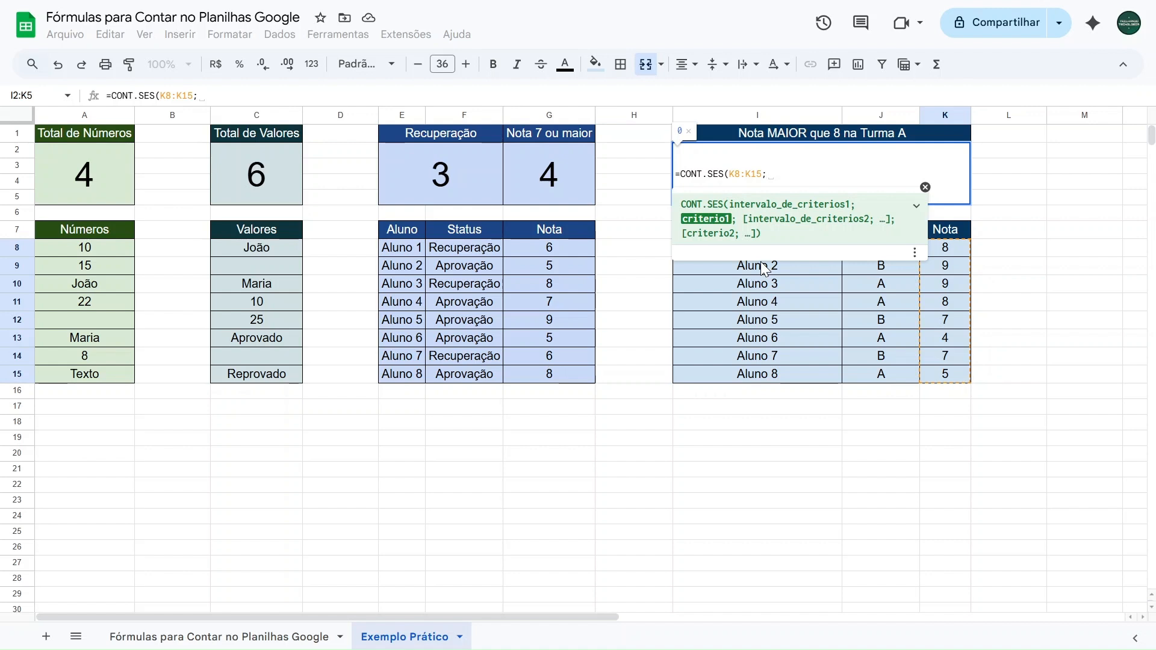
text("")
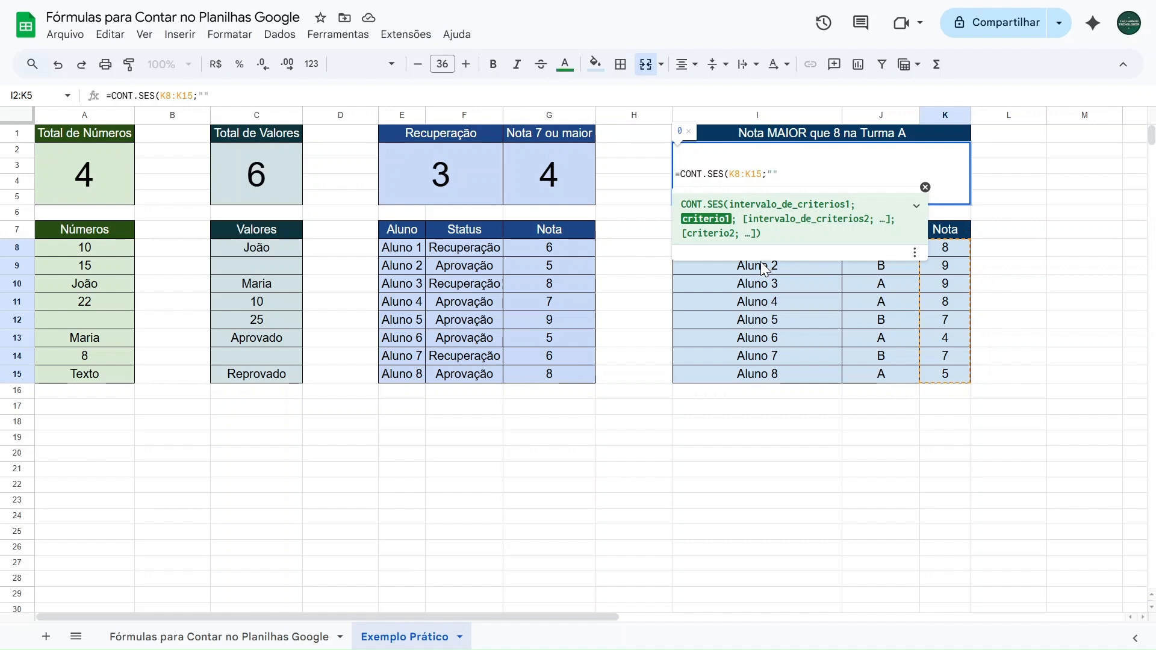
text(>8)
text(;)
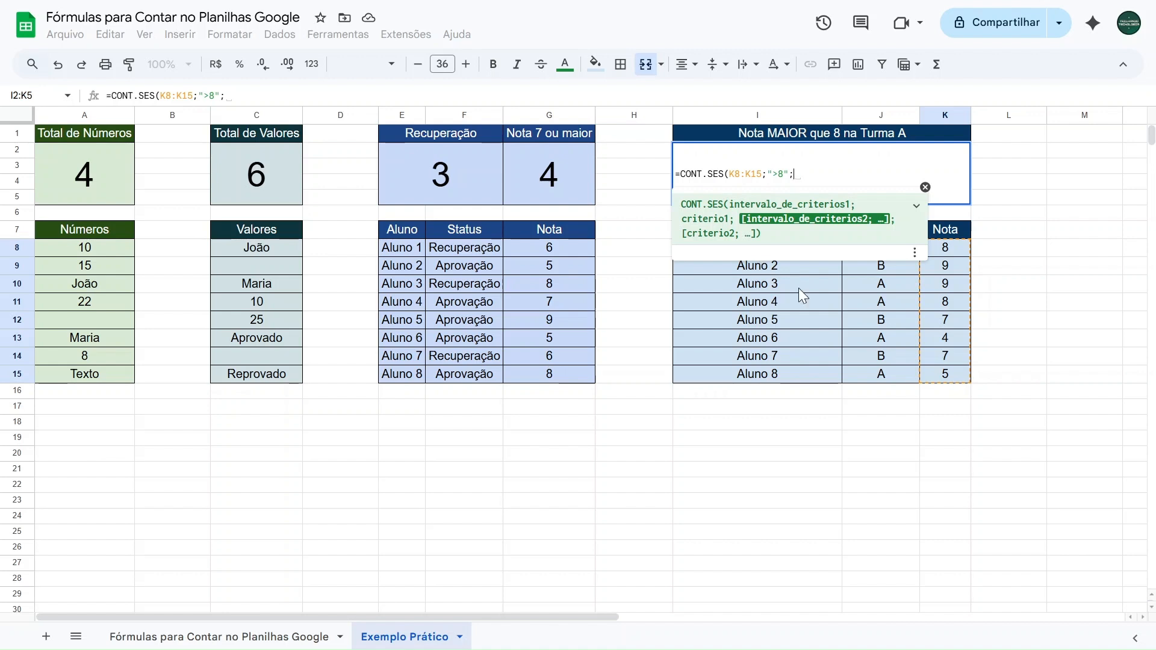
Complete the CONT.SES formula with class range J8:J15 and criterion "A" as its second condition
drag(897, 373, 891, 250)
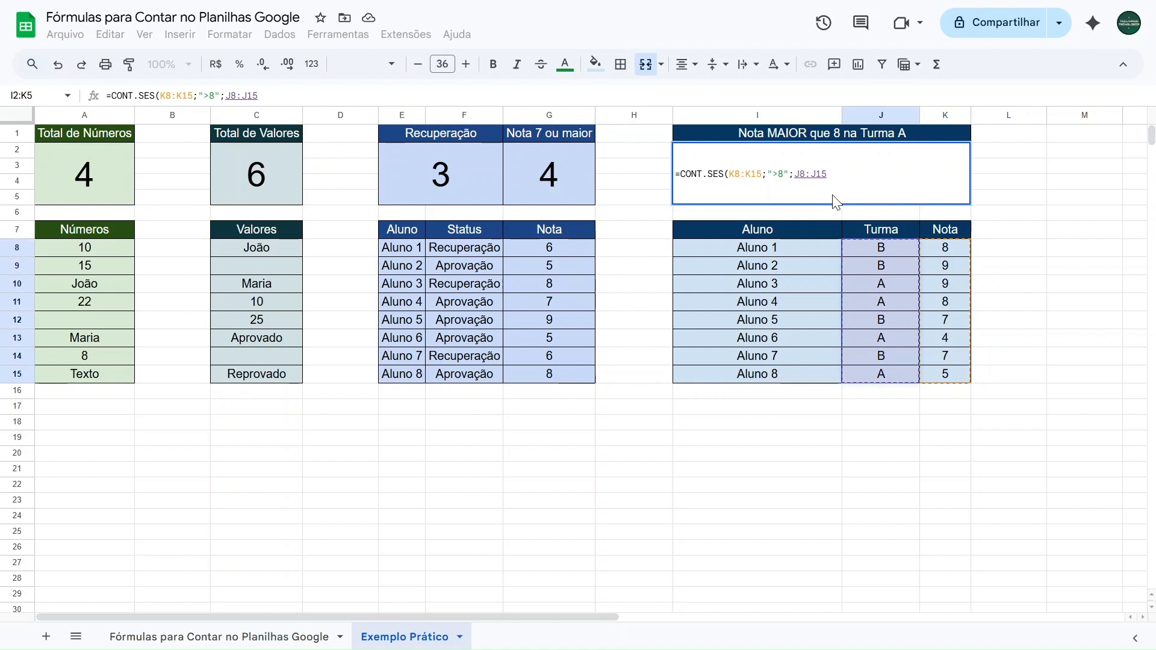
text(;)
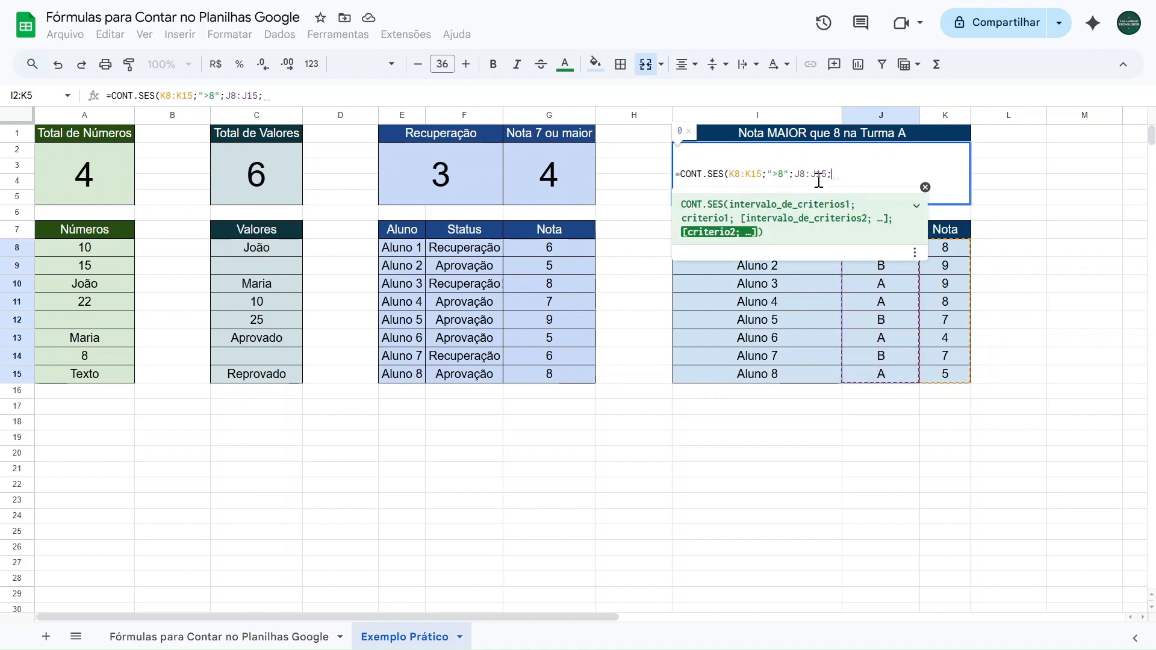
text("")
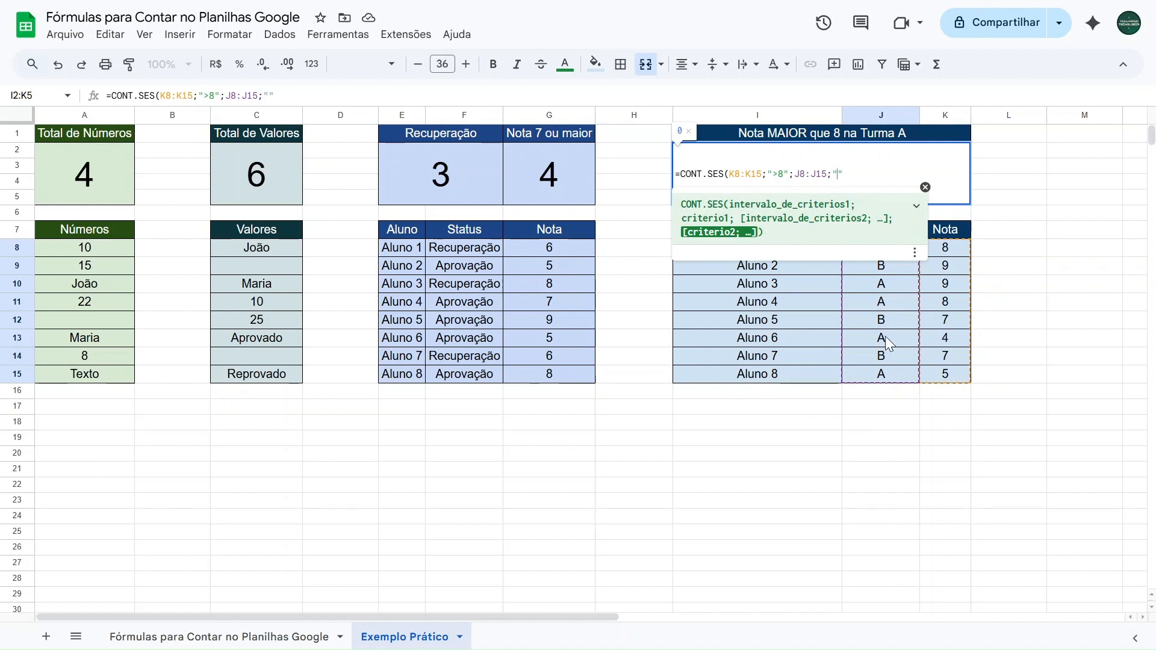
text(A"))
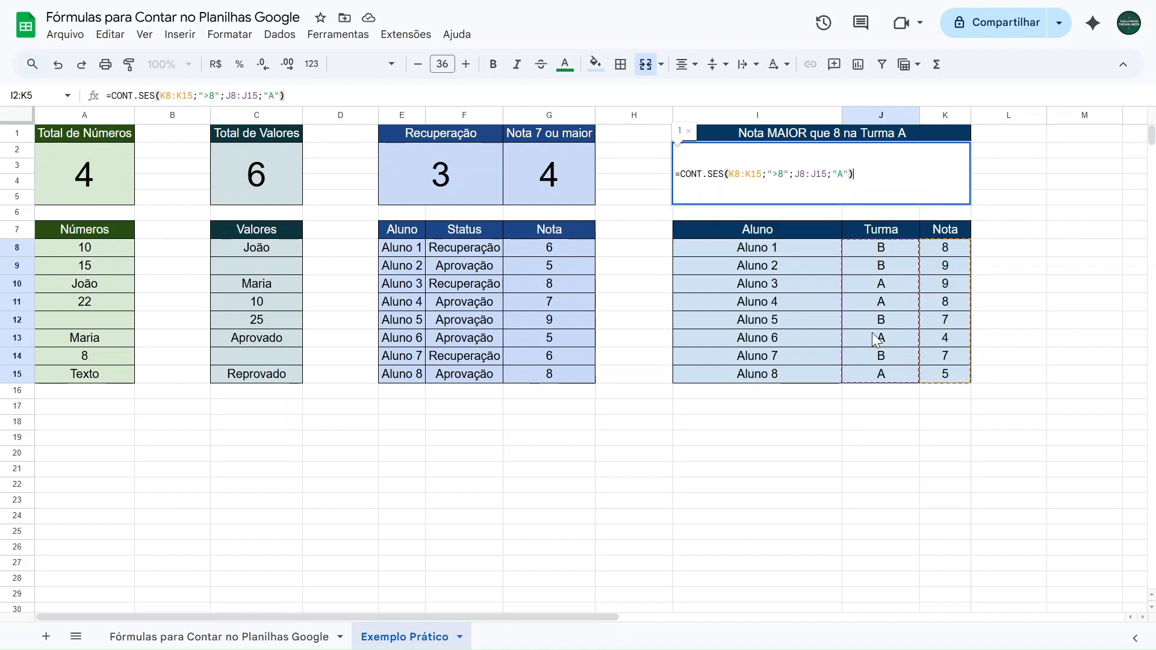
key(Return)
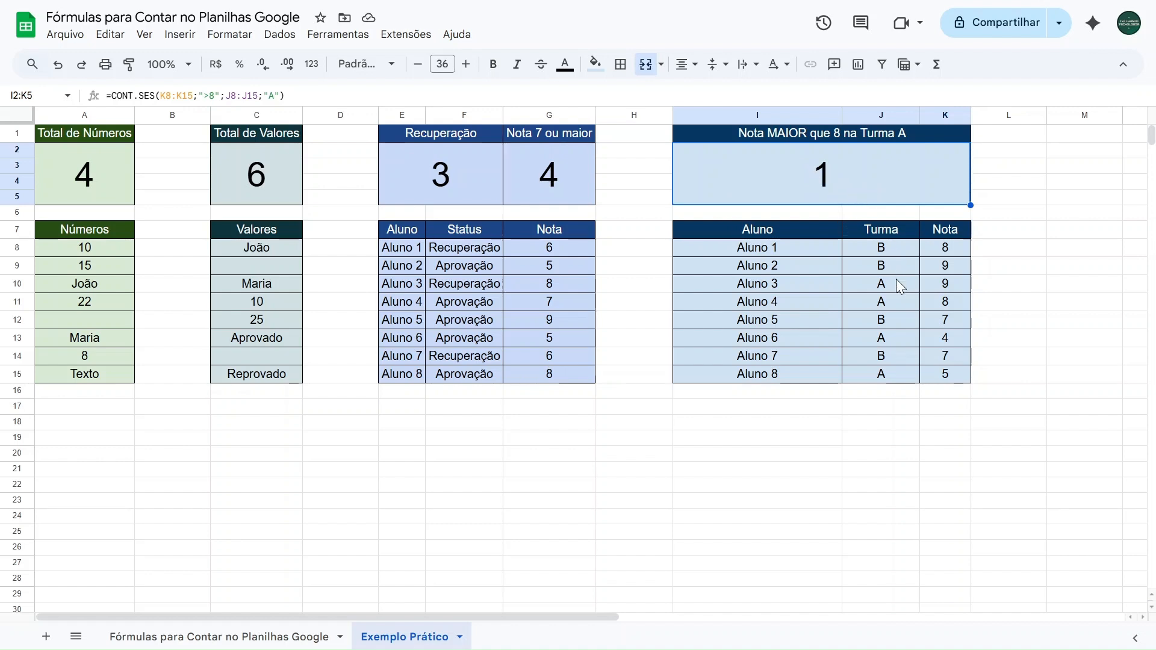
Set the classes of Aluno 4, Aluno 6 and Aluno 8 in the Turma column to B
click(843, 284)
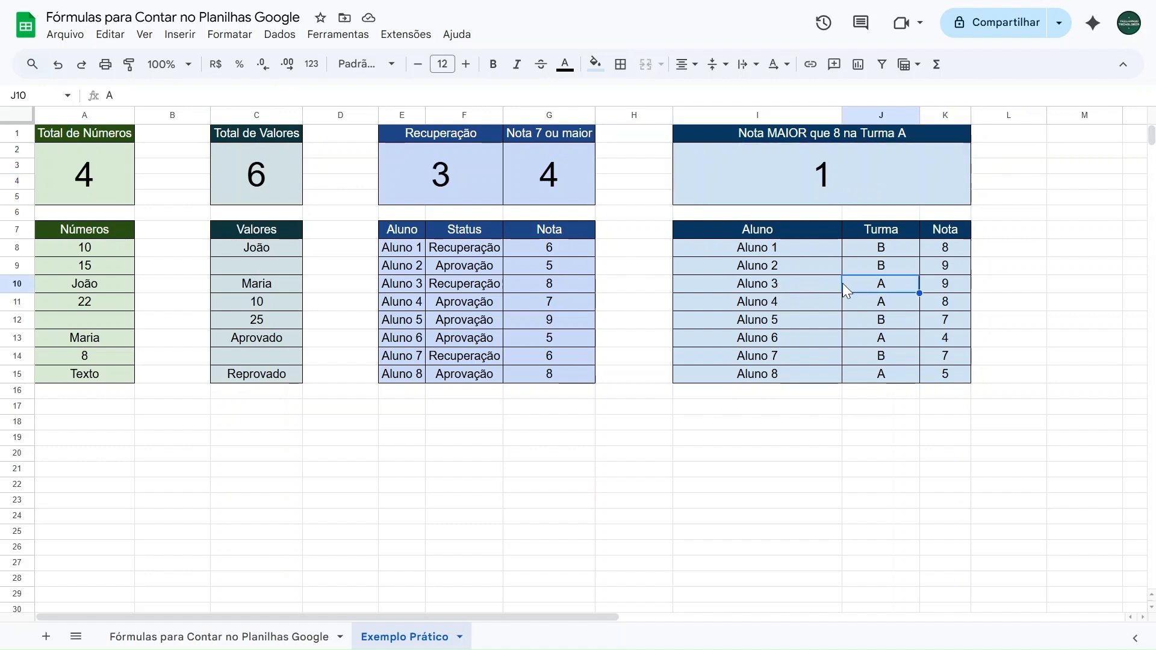
click(935, 286)
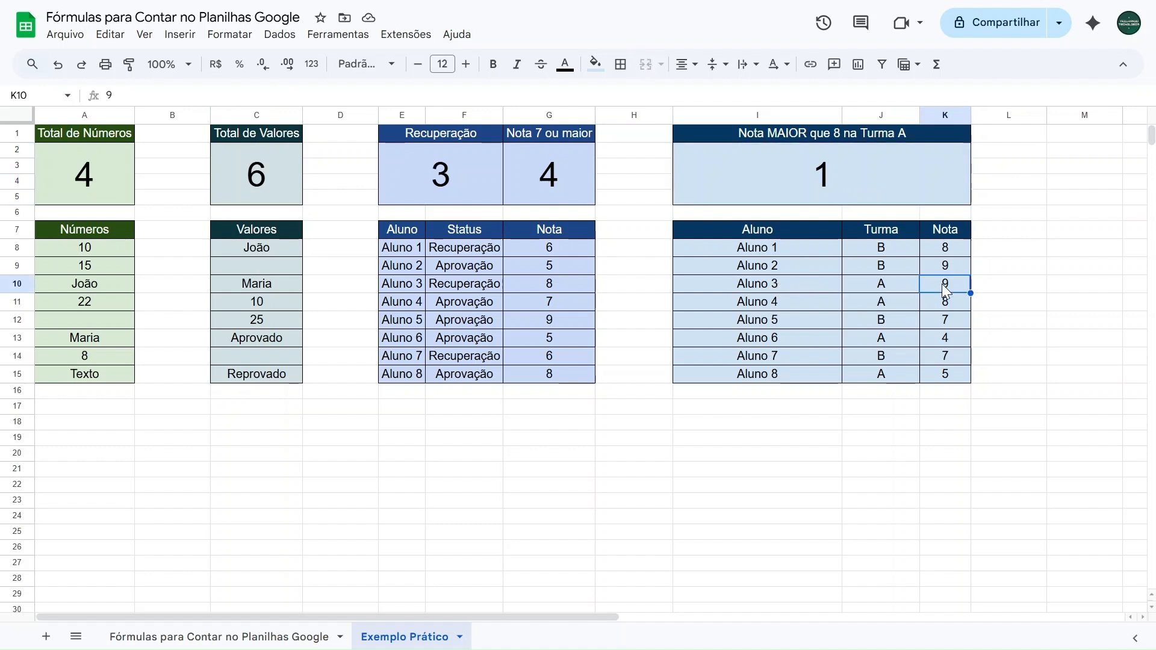
click(897, 303)
text(B)
key(Return)
key(Return)
text(B)
key(Return)
key(Return)
text(B)
key(Up)
key(Up)
key(Up)
key(Up)
key(Up)
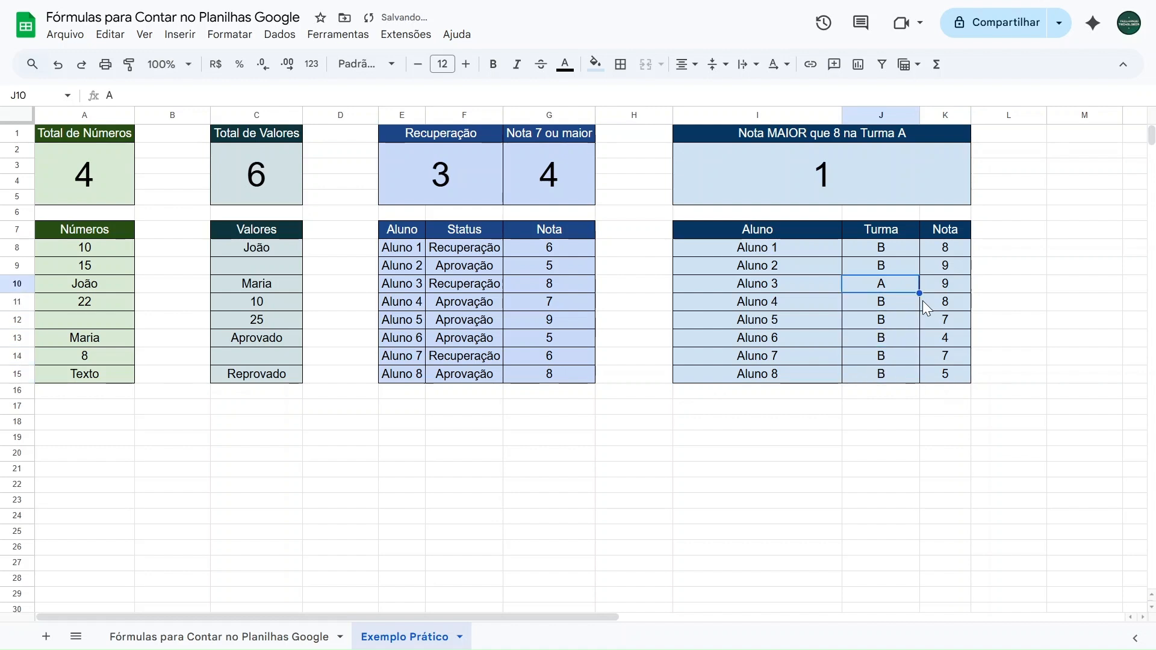
Try grades of 7, 8 and 9 for Aluno 3 in the Turma table and check the CONT.SES count
key(Right)
text(7)
key(Left)
click(801, 174)
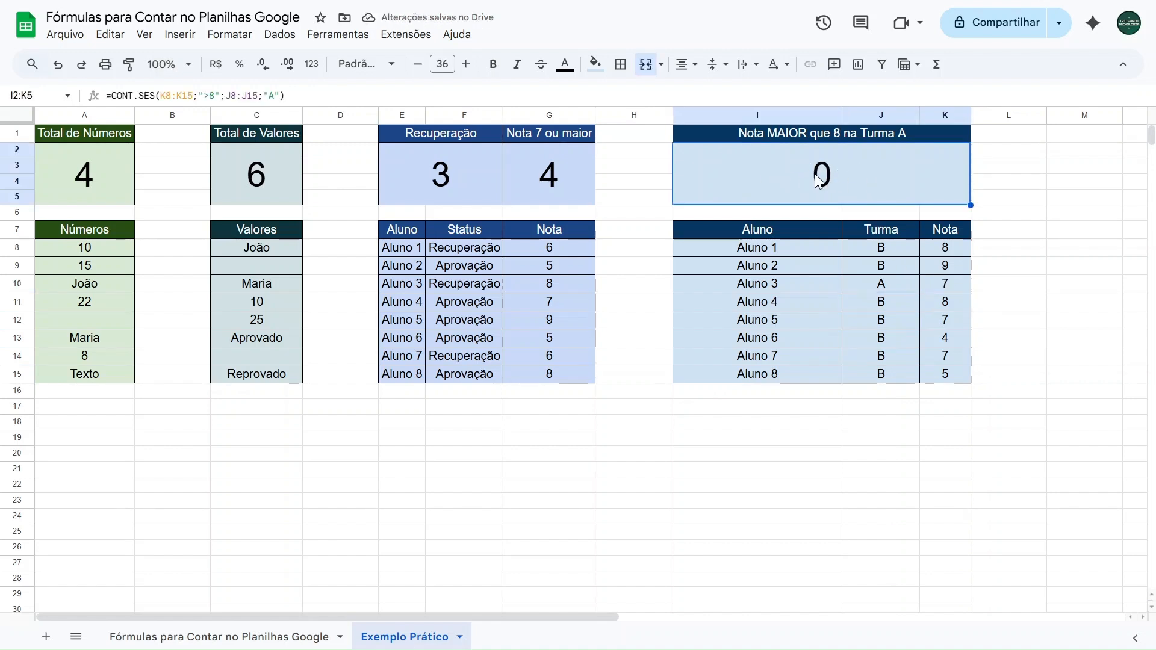
click(926, 281)
text(8)
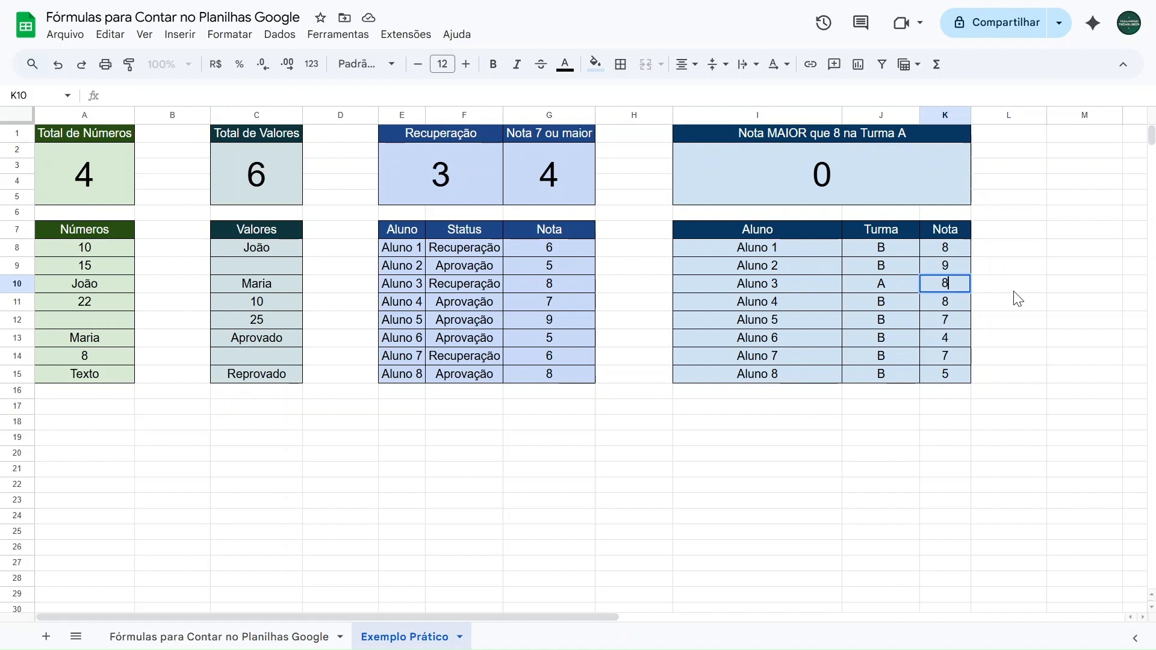
key(Left)
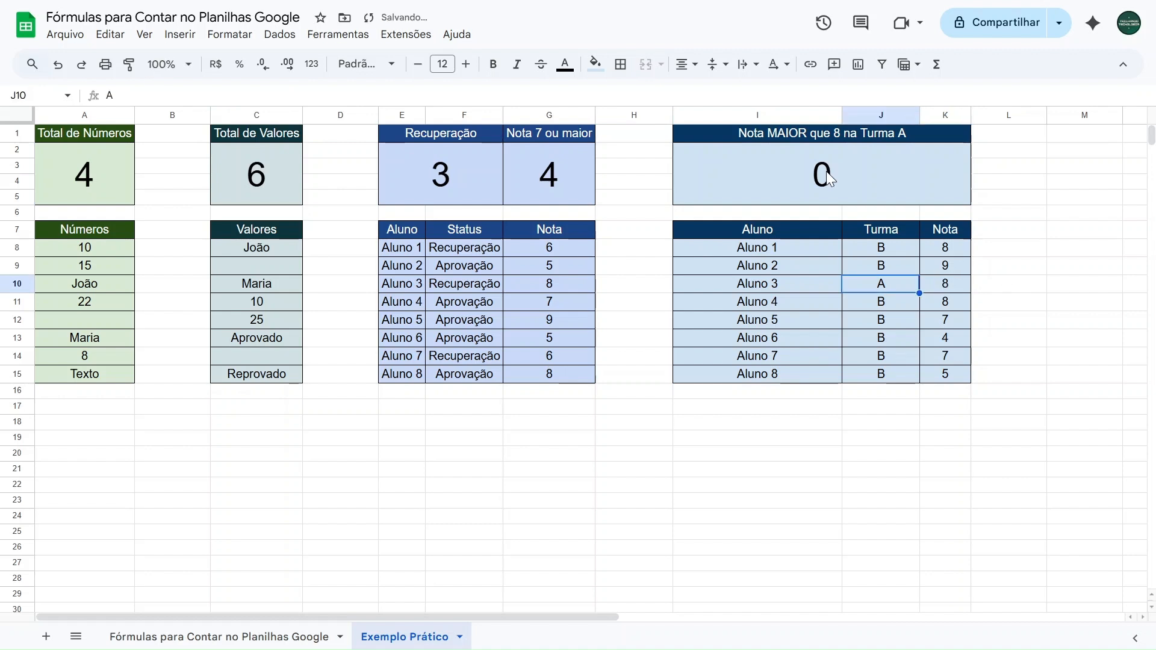
key(Right)
text(9)
key(Left)
Switch the class of Aluno 3 to B and back to A to test the class condition
text(B)
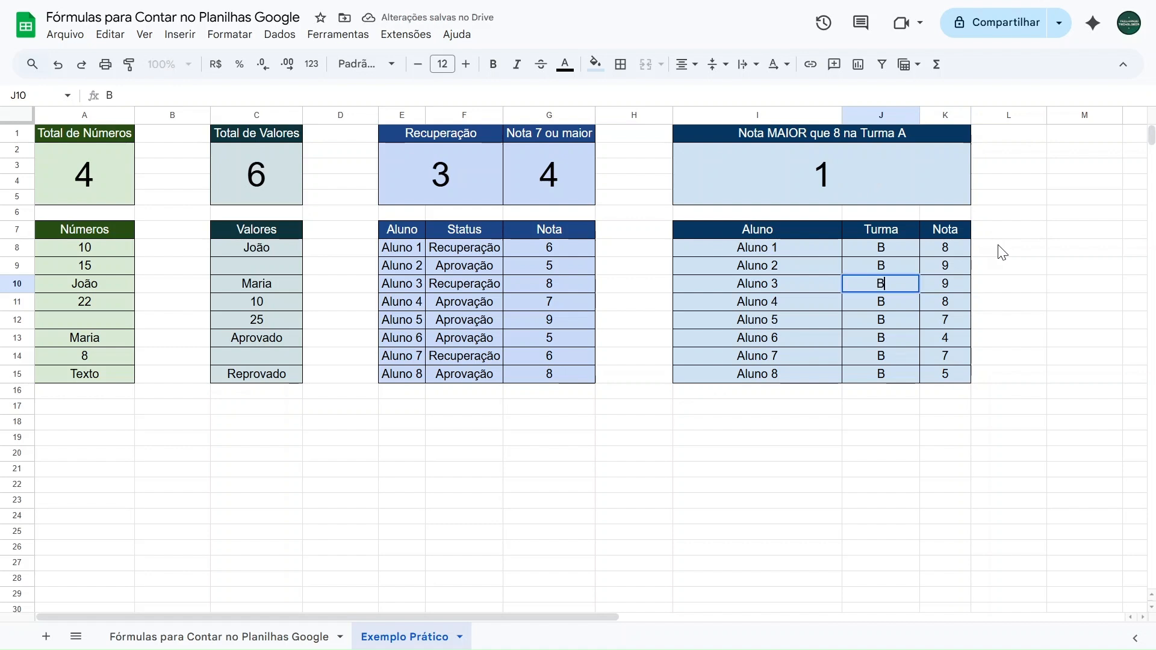
key(Return)
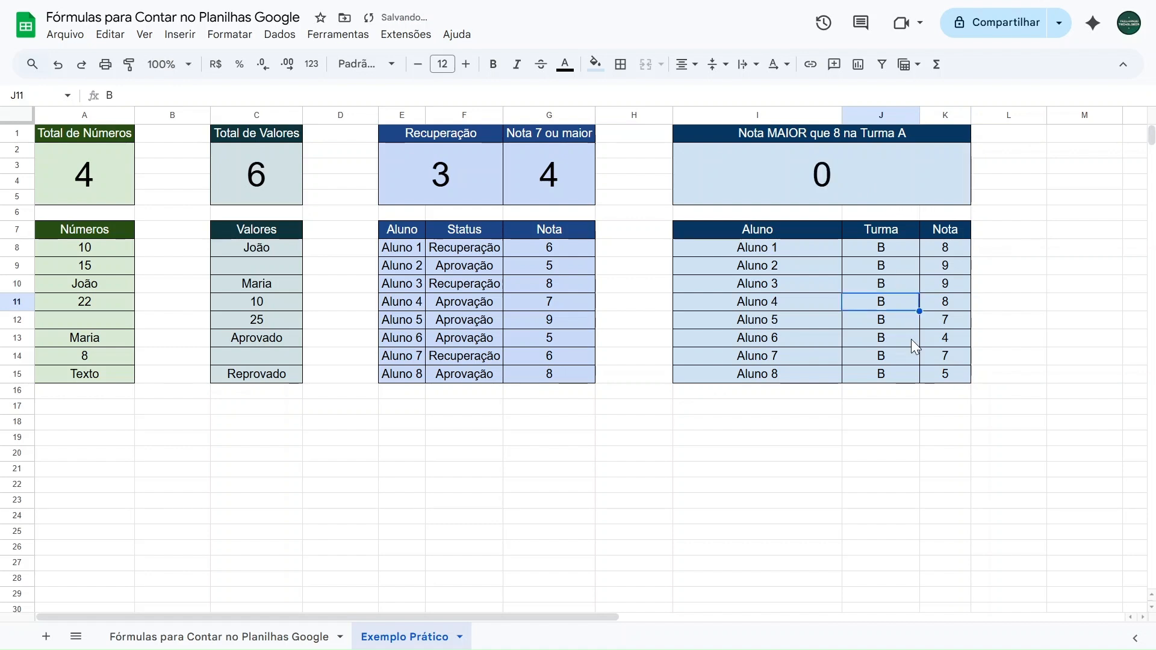
key(Up)
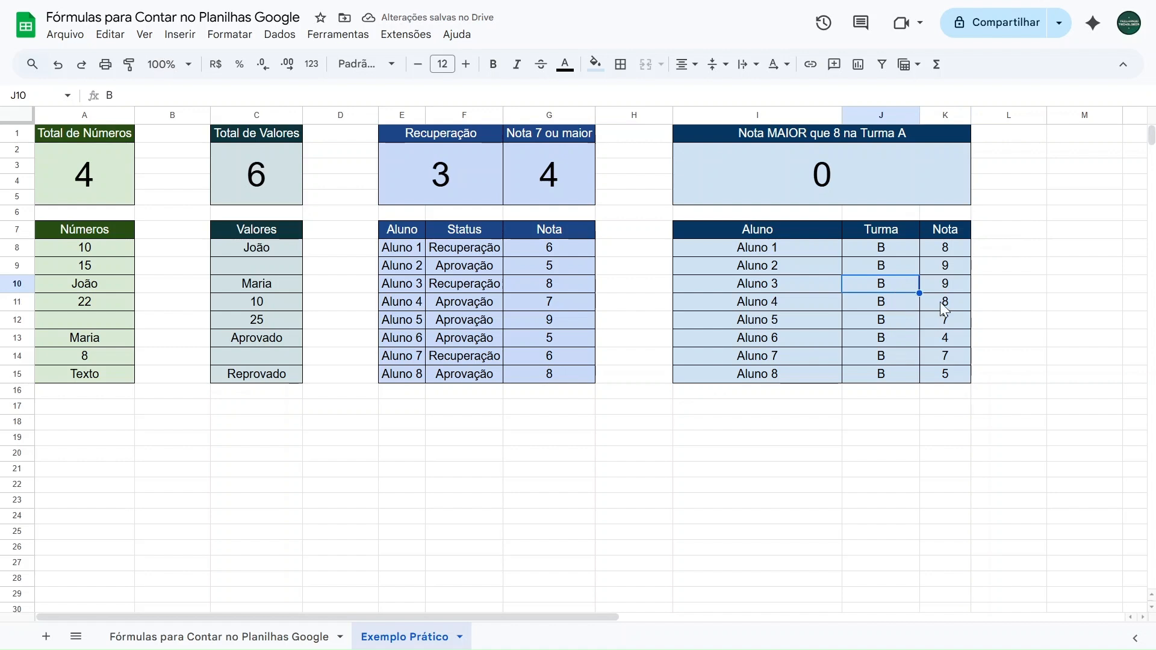
text(A)
key(Return)
Set Aluno 5 to class A with grade 9, and Aluno 7 to class A with grade 10
key(Down)
text(A)
key(Tab)
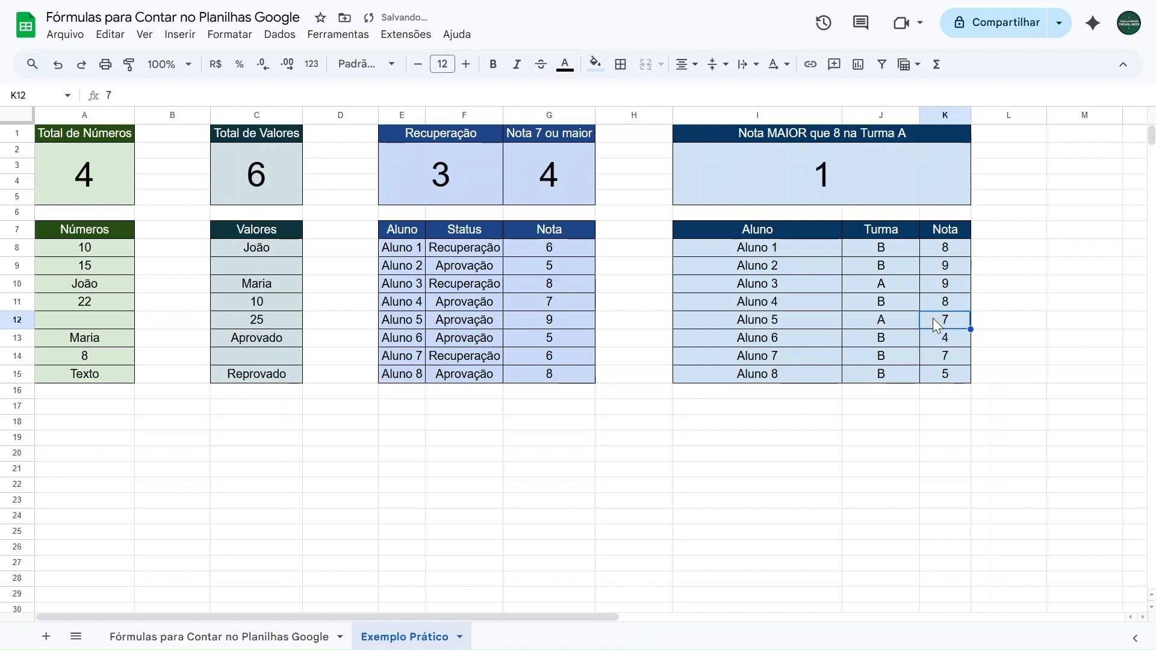
text(9)
key(Return)
key(Down)
text(A)
key(Tab)
text(10)
key(Return)
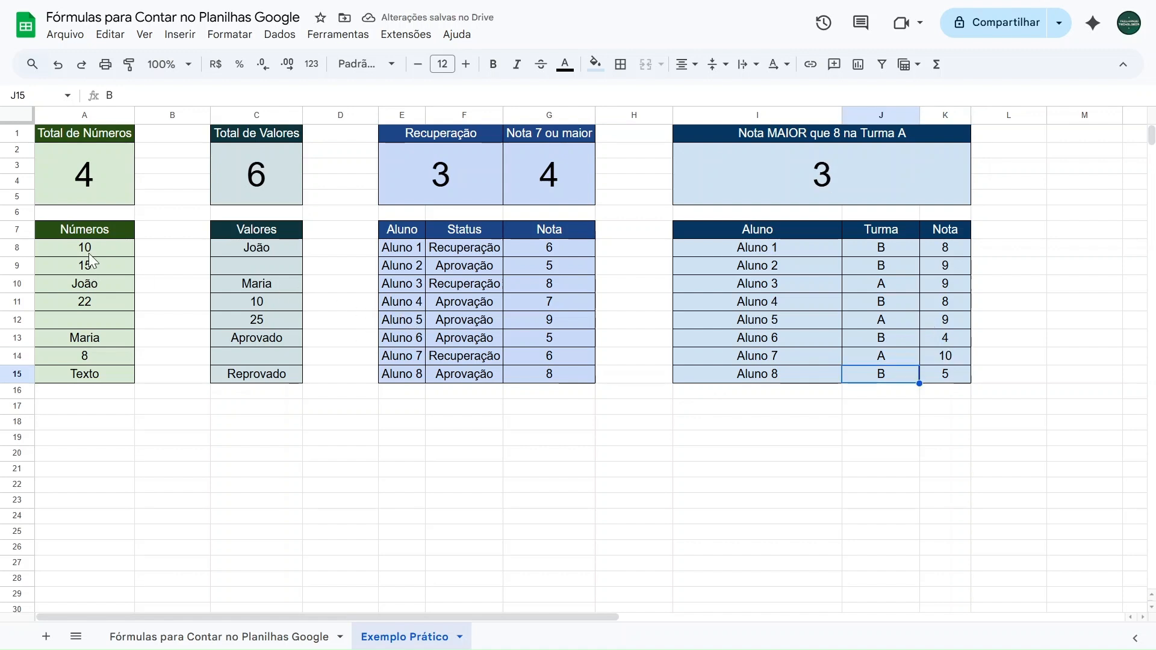
Review the formulas behind Total de Números, Total de Valores, Recuperação and Nota MAIOR que 8 na Turma A
click(95, 190)
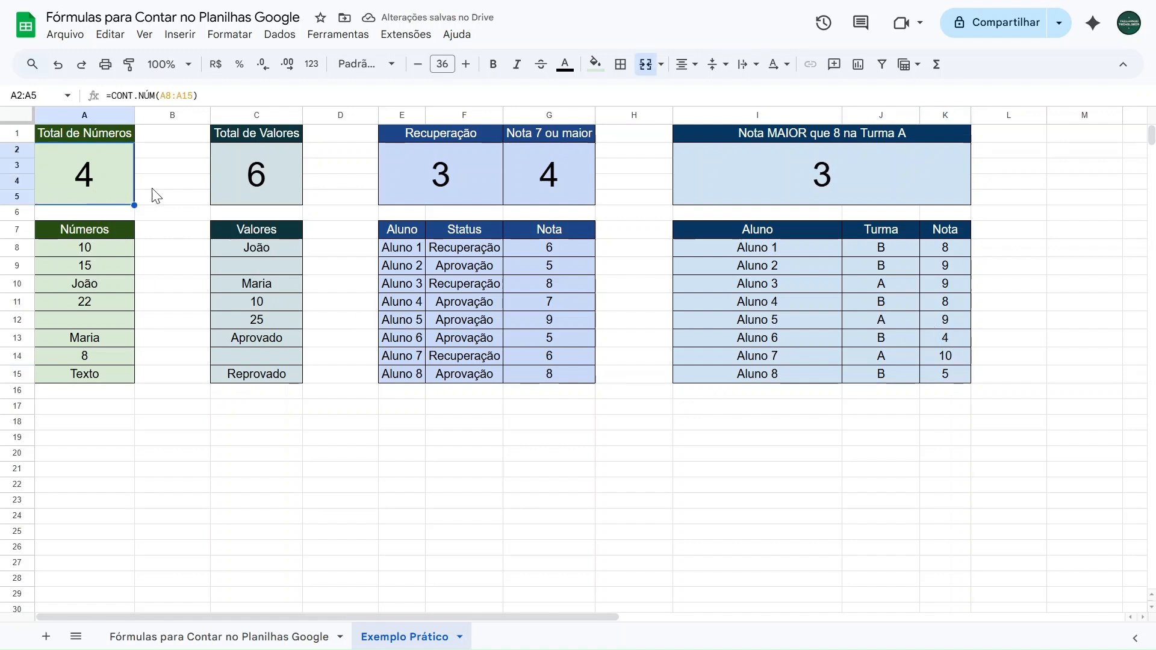
click(243, 168)
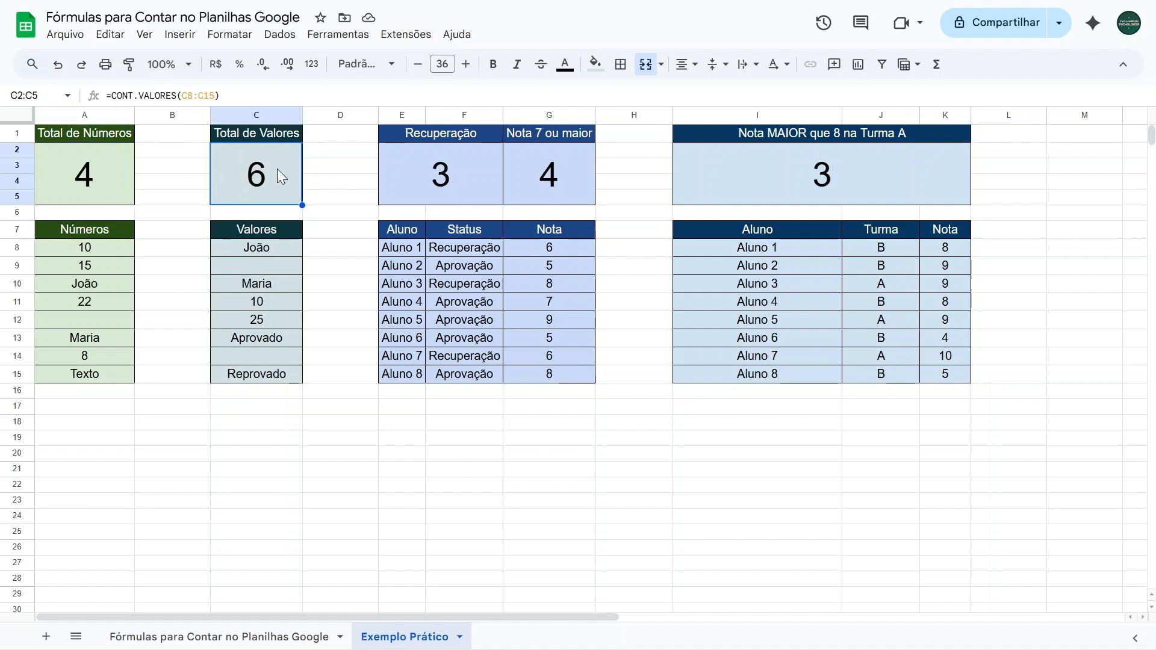
click(439, 179)
click(762, 167)
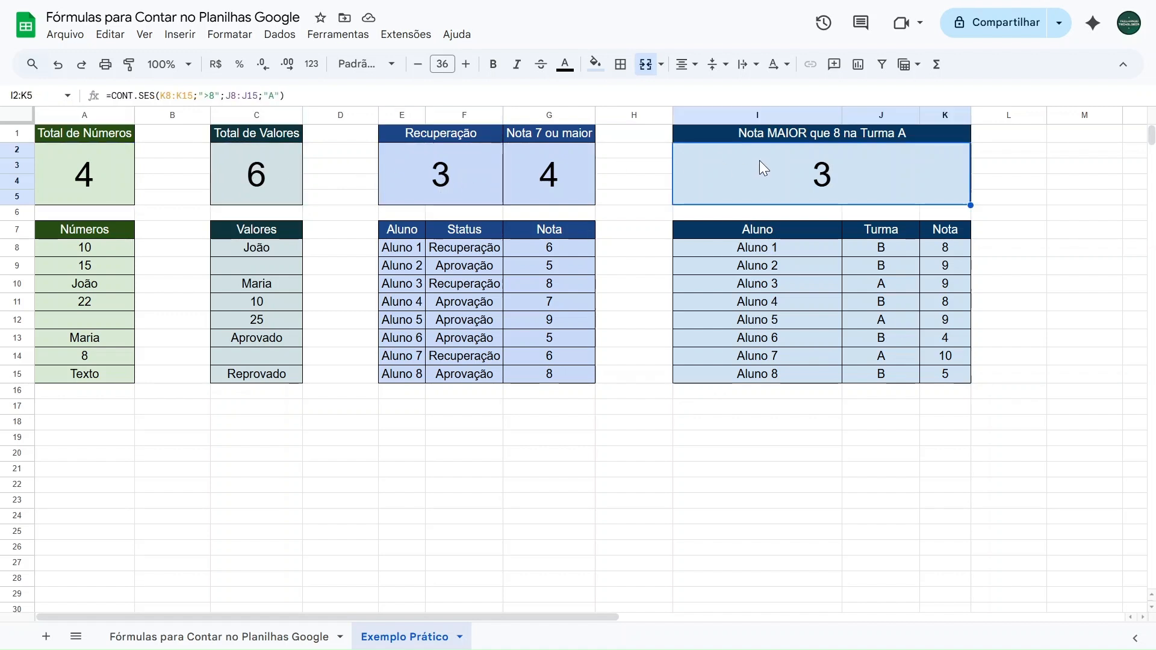